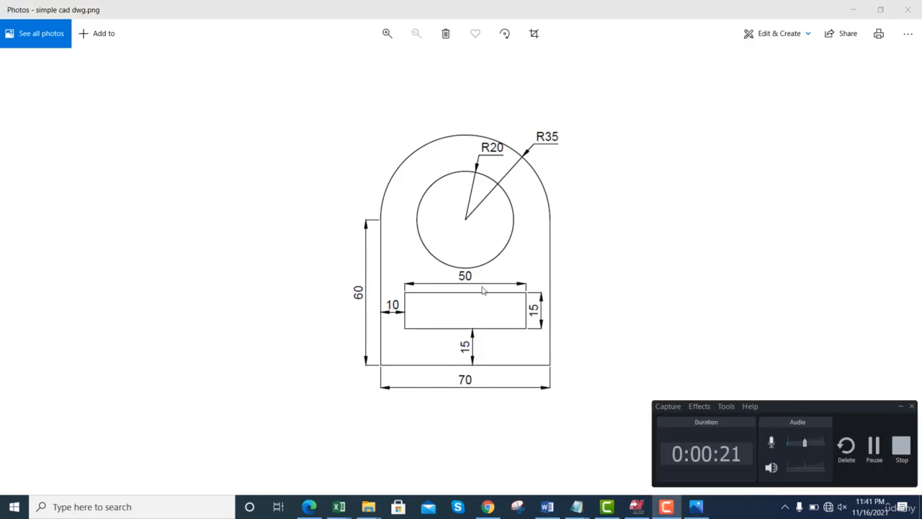
- Switch from the reference drawing to Mastercam and draw a freehand rectangle about 78 wide and 30 high
{"action": "key", "text": "alt+Tab"}
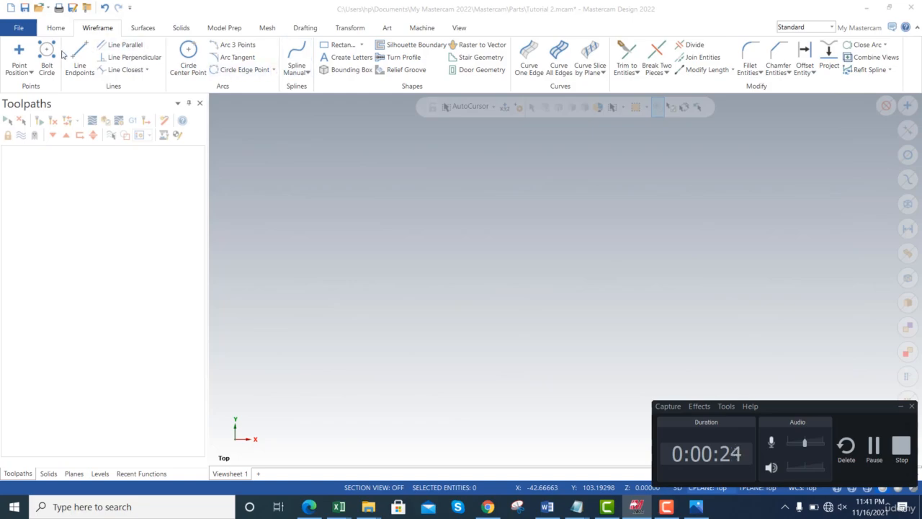
{"action": "left_click", "coordinate": [340, 48]}
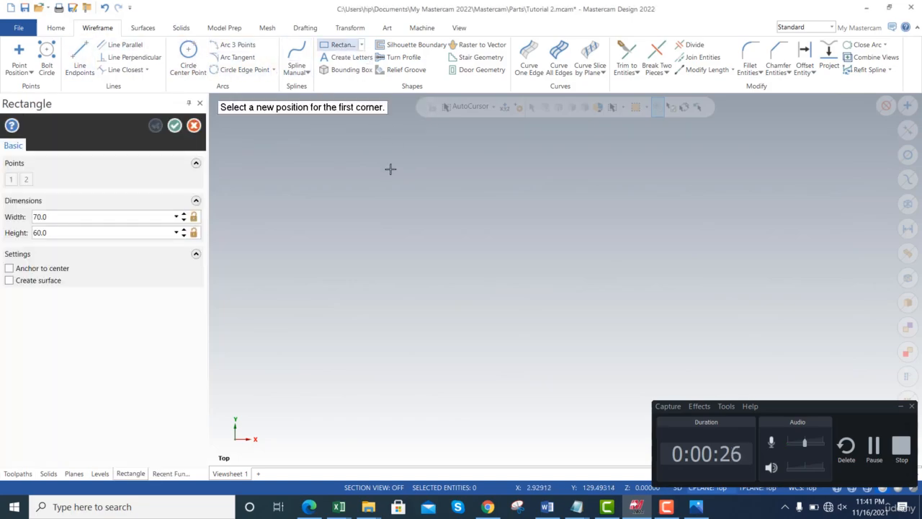
{"action": "left_click", "coordinate": [376, 257]}
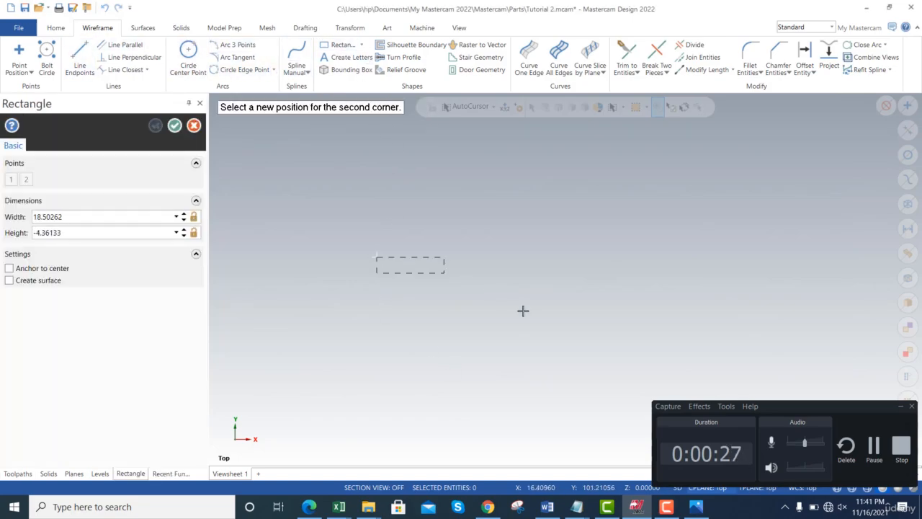
{"action": "left_click", "coordinate": [659, 367]}
- Set the rectangle's width to 70 and height to 60, and accept it
{"action": "left_click", "coordinate": [84, 216]}
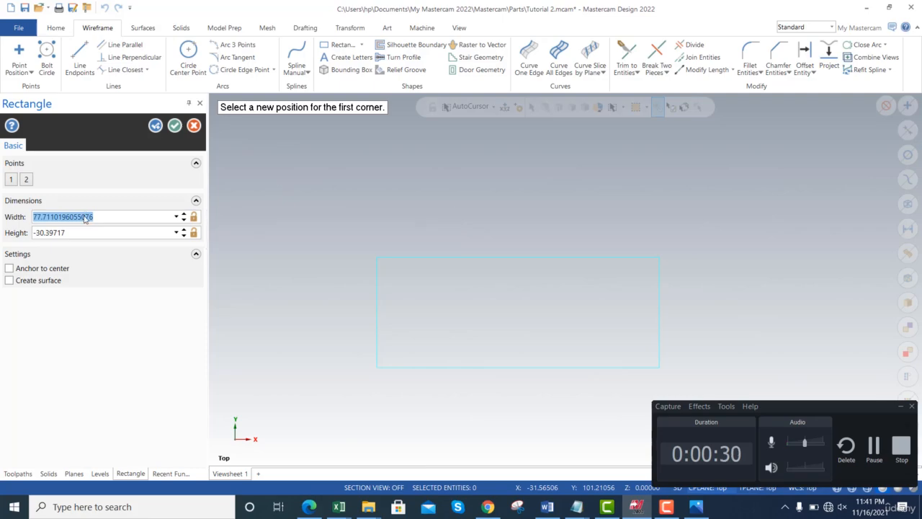
{"action": "type", "text": "70"}
{"action": "key", "text": "Tab"}
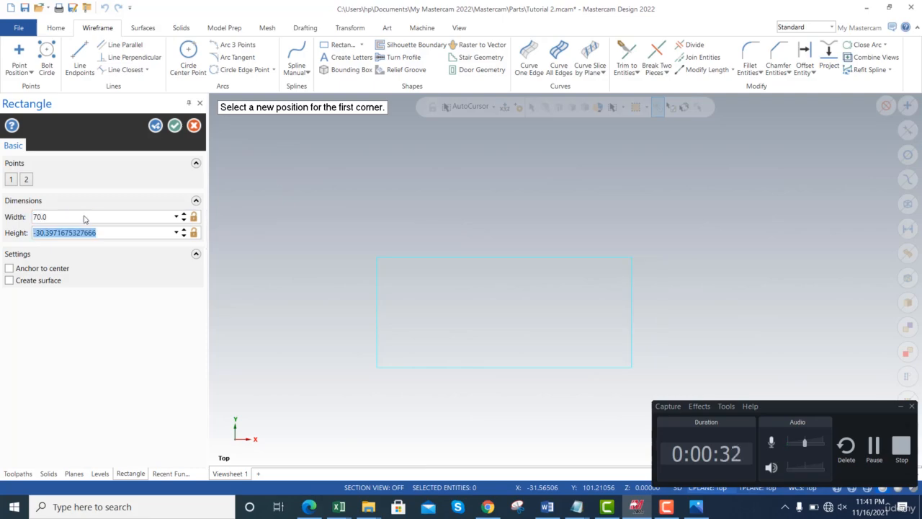
{"action": "type", "text": "60"}
{"action": "key", "text": "Tab"}
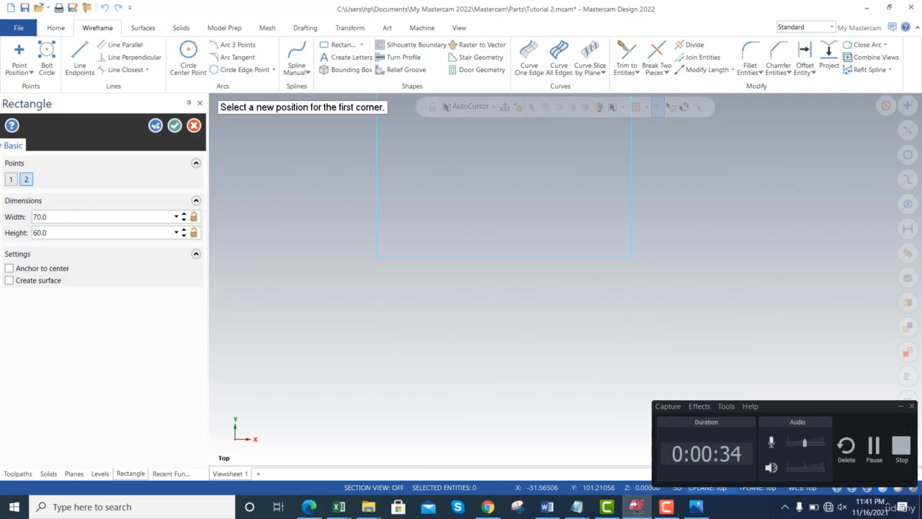
{"action": "left_click", "coordinate": [175, 127]}
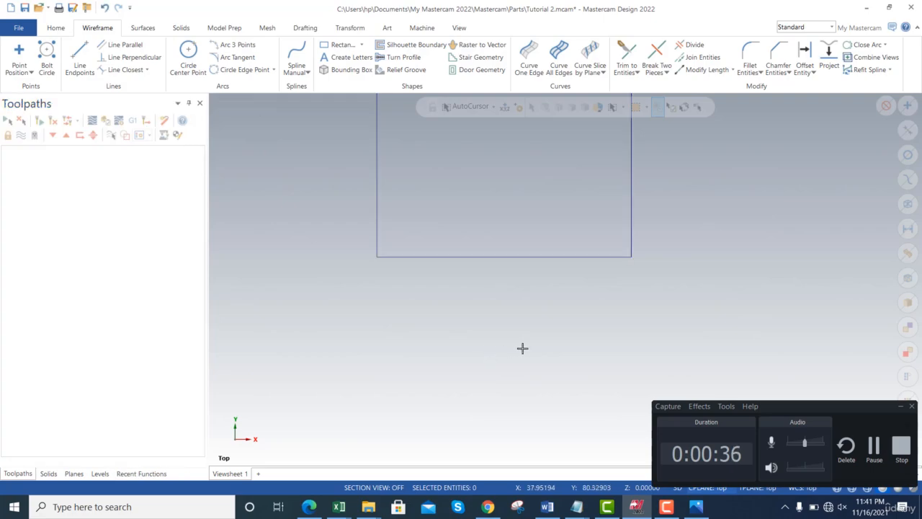
- Delete the top edge of the rectangle
{"action": "key", "text": "Down"}
{"action": "key", "text": "Down"}
{"action": "key", "text": "Up"}
{"action": "key", "text": "Up"}
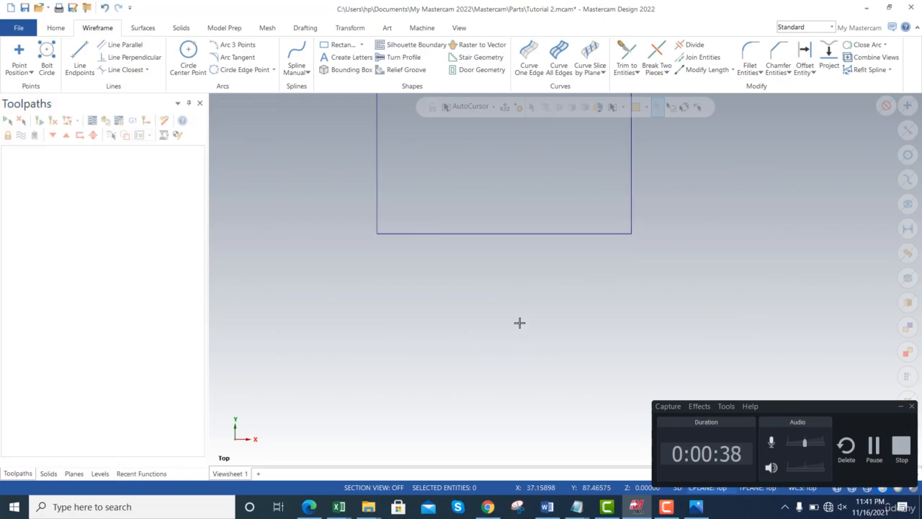
{"action": "key", "text": "Up"}
{"action": "key", "text": "Up"}
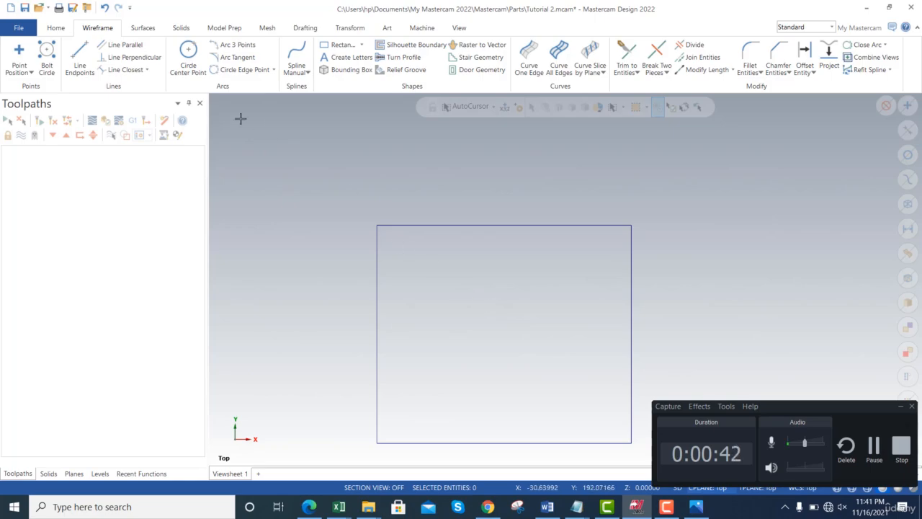
{"action": "left_click", "coordinate": [527, 225]}
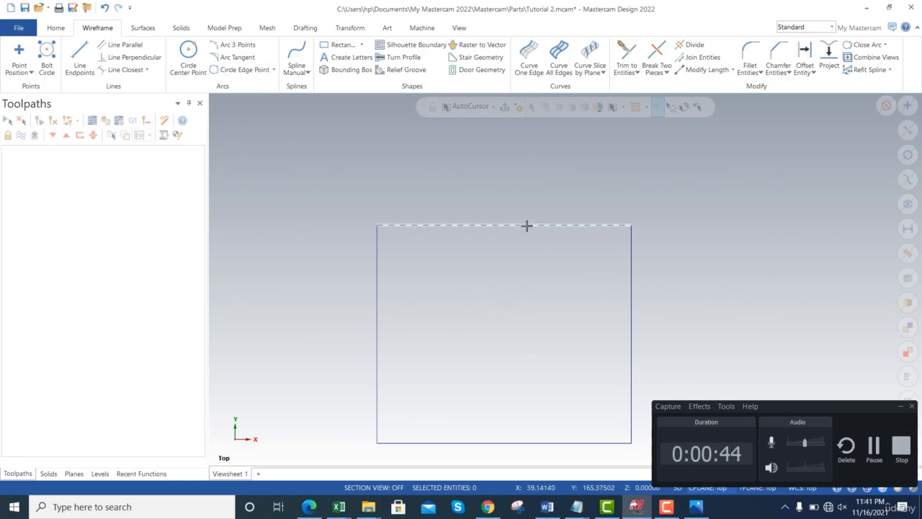
{"action": "key", "text": "Delete"}
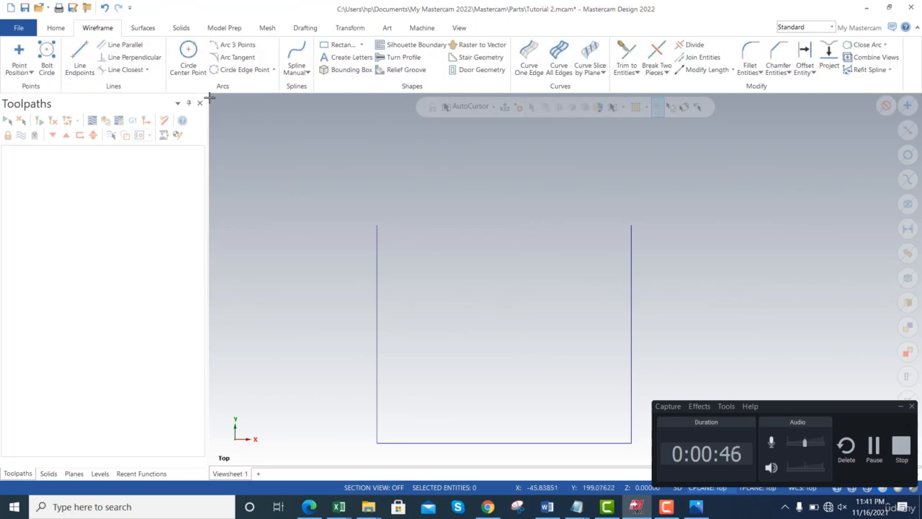
- Draw an Arc Endpoints arc between the upper ends of the two vertical lines, bulging upward, with a radius of about 46
{"action": "left_click", "coordinate": [274, 70]}
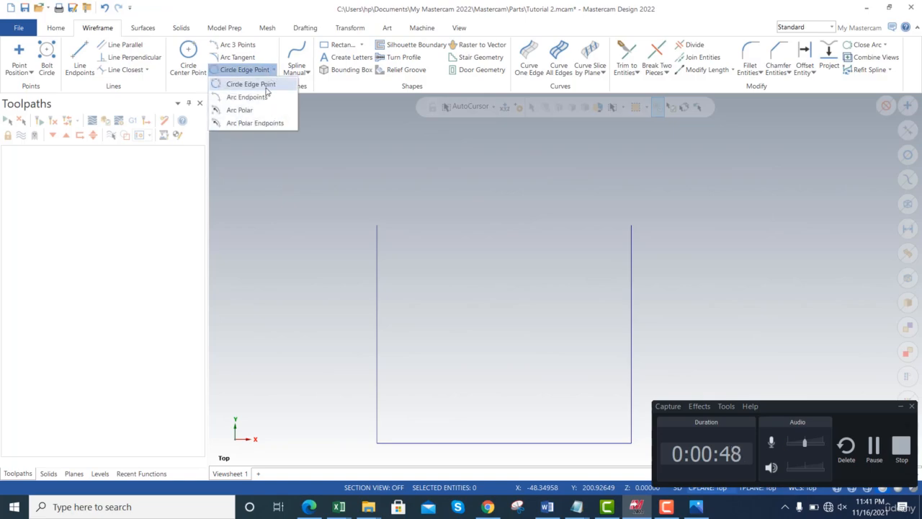
{"action": "left_click", "coordinate": [260, 99]}
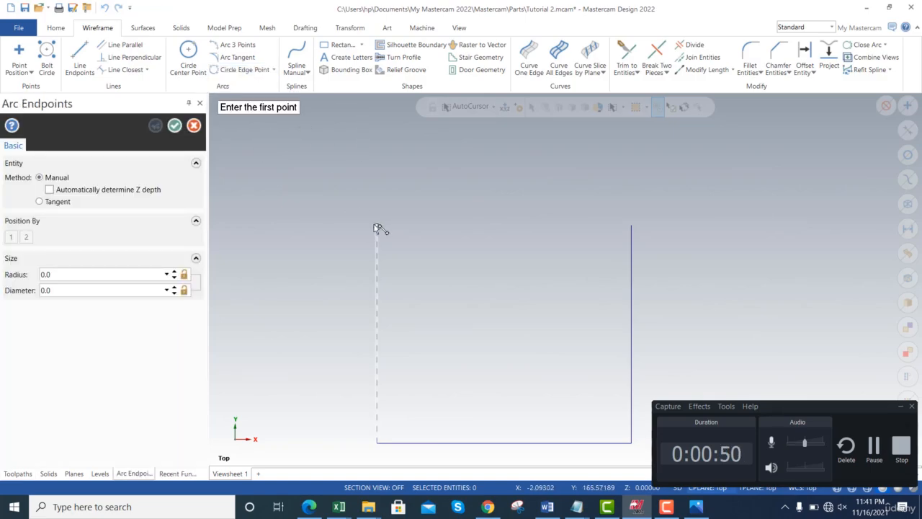
{"action": "left_click", "coordinate": [376, 227]}
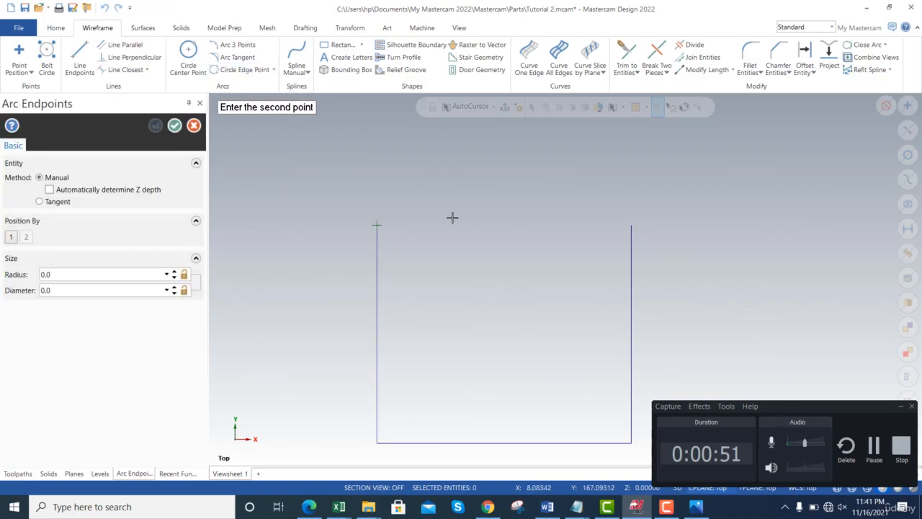
{"action": "left_click", "coordinate": [631, 227]}
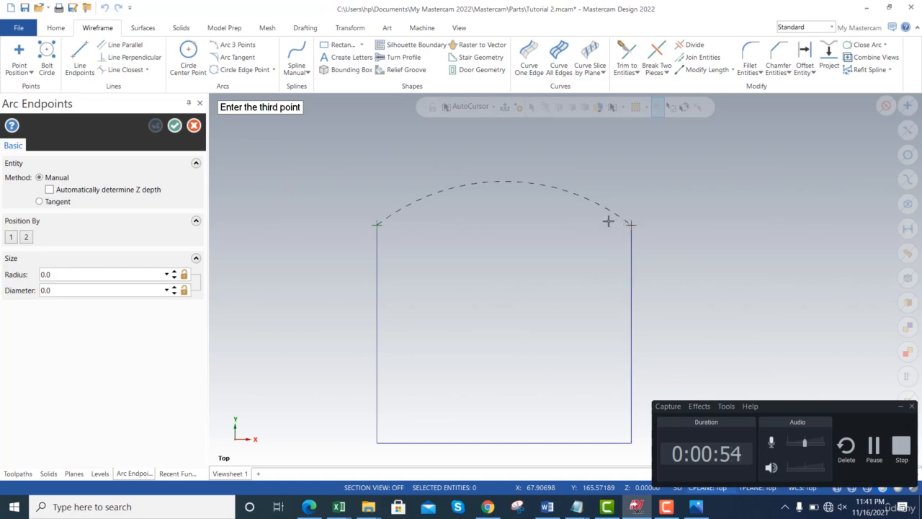
{"action": "left_click", "coordinate": [507, 165]}
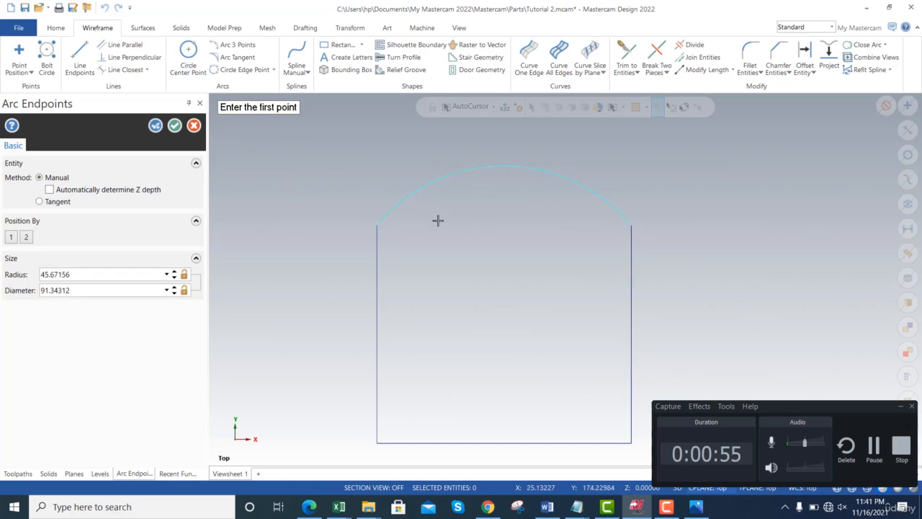
- Set the top arc's radius to 35 and accept it
{"action": "left_click", "coordinate": [102, 278]}
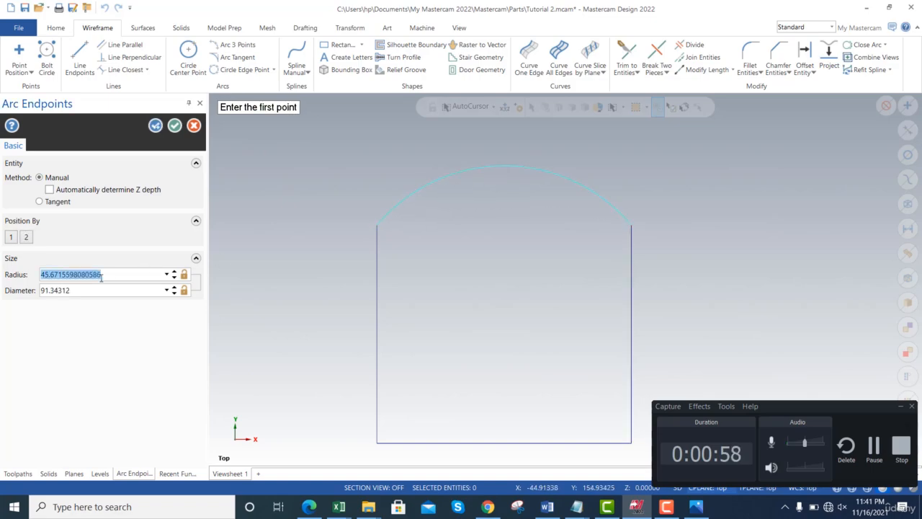
{"action": "type", "text": "35"}
{"action": "key", "text": "Tab"}
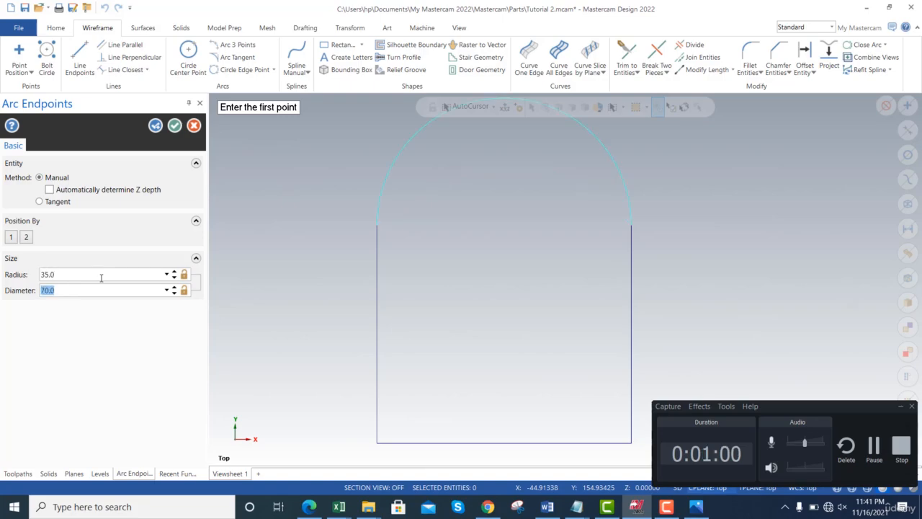
{"action": "left_click", "coordinate": [175, 126]}
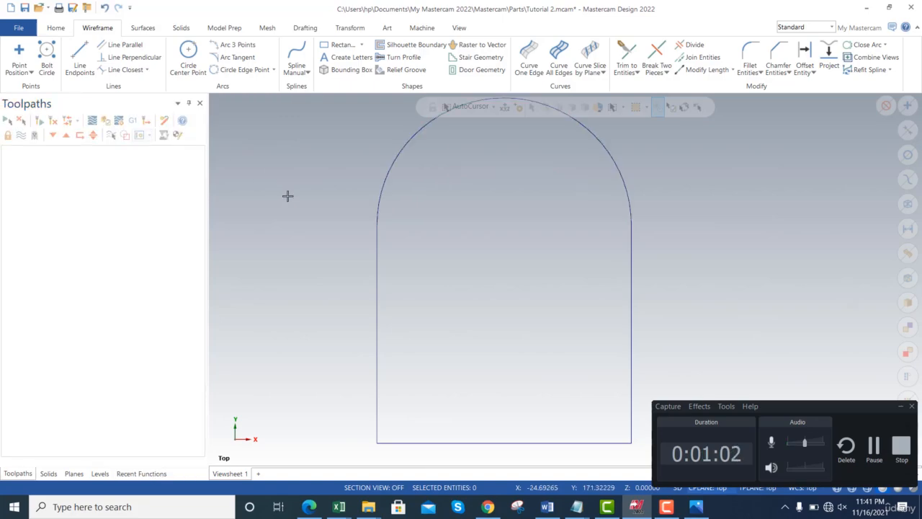
- Check the reference drawing and draw a center-point circle with a radius of about 14 at the top arc's center
{"action": "key", "text": "super+Tab"}
{"action": "key", "text": "alt+Tab"}
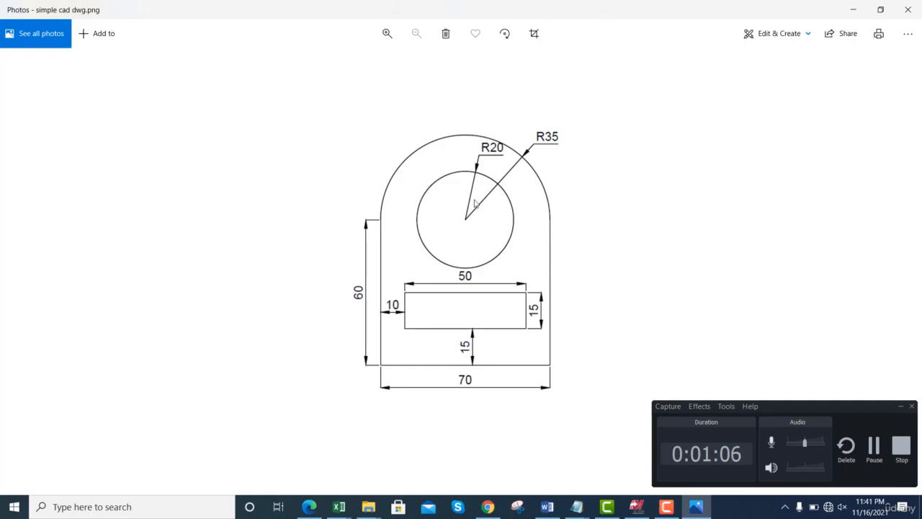
{"action": "key", "text": "alt+Tab"}
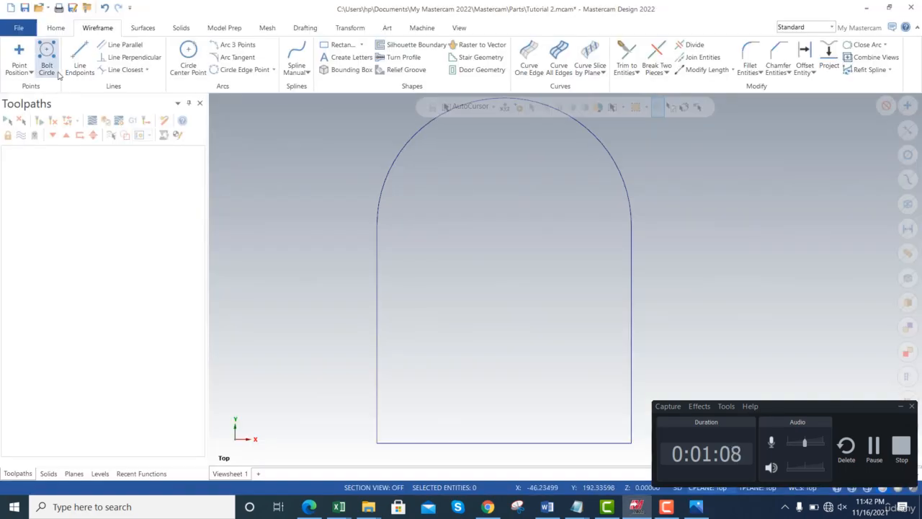
{"action": "left_click", "coordinate": [192, 53]}
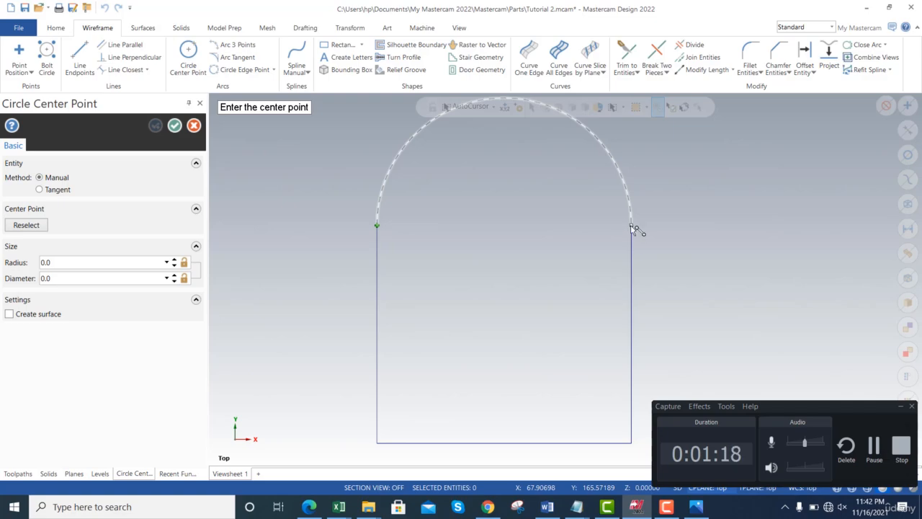
{"action": "left_click", "coordinate": [505, 227]}
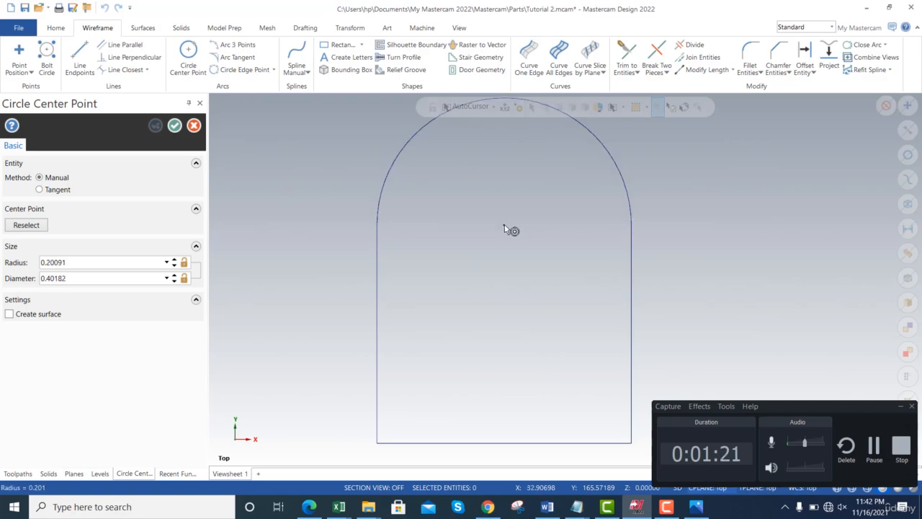
{"action": "left_click", "coordinate": [512, 174]}
- Set the circle's radius to 20 and finish the circle command
{"action": "double_click", "coordinate": [100, 264]}
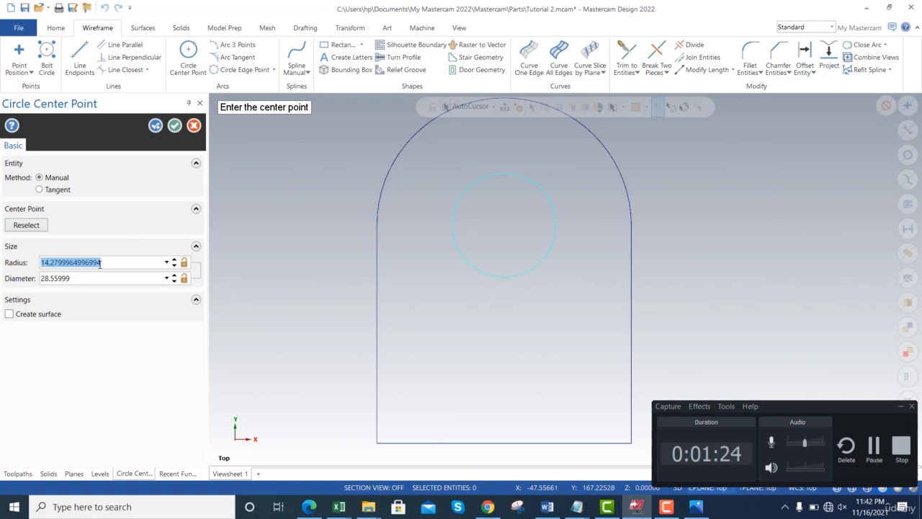
{"action": "type", "text": "20"}
{"action": "key", "text": "Return"}
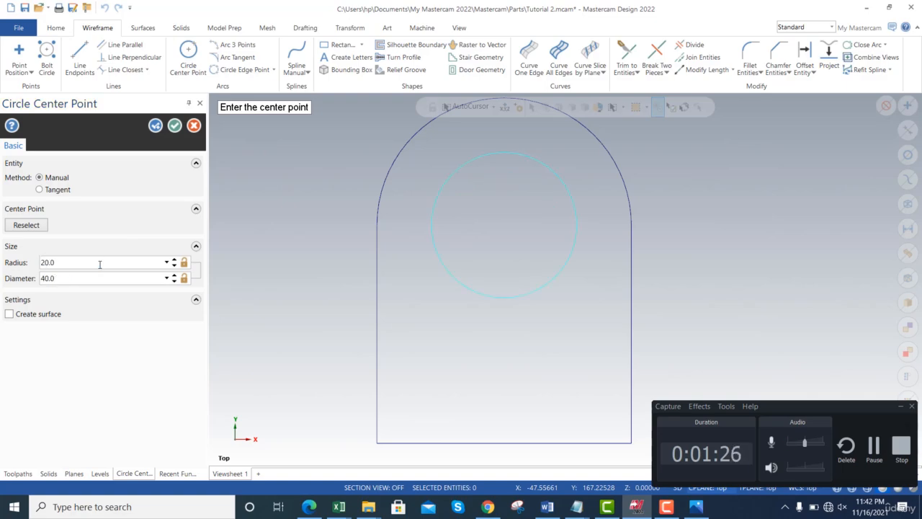
{"action": "left_click", "coordinate": [173, 126]}
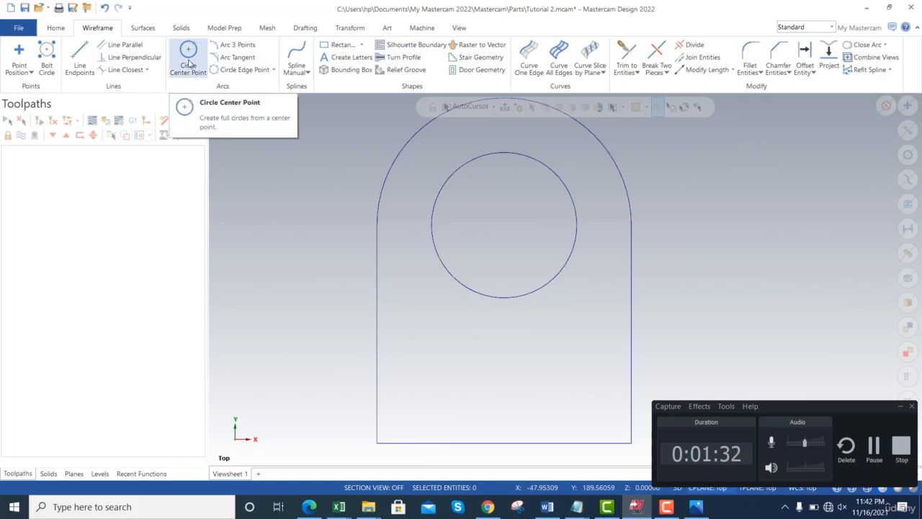
{"action": "left_click", "coordinate": [189, 65]}
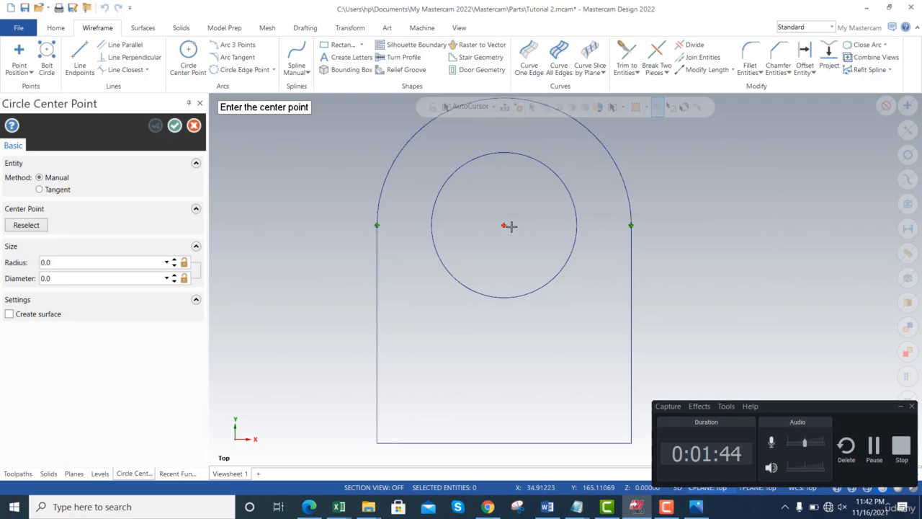
{"action": "key", "text": "Escape"}
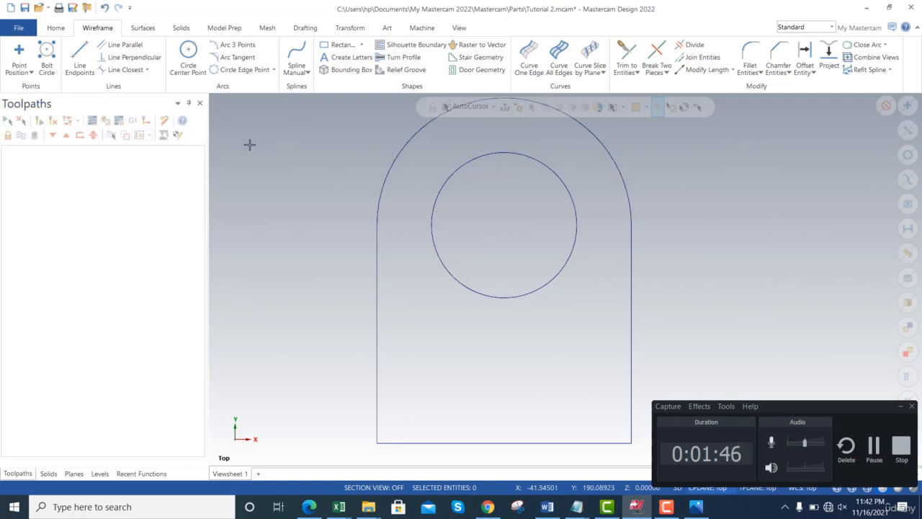
- Check the reference drawing and draw a vertical line about 20 mm long upward from the midpoint of the bottom edge
{"action": "key", "text": "alt+Tab"}
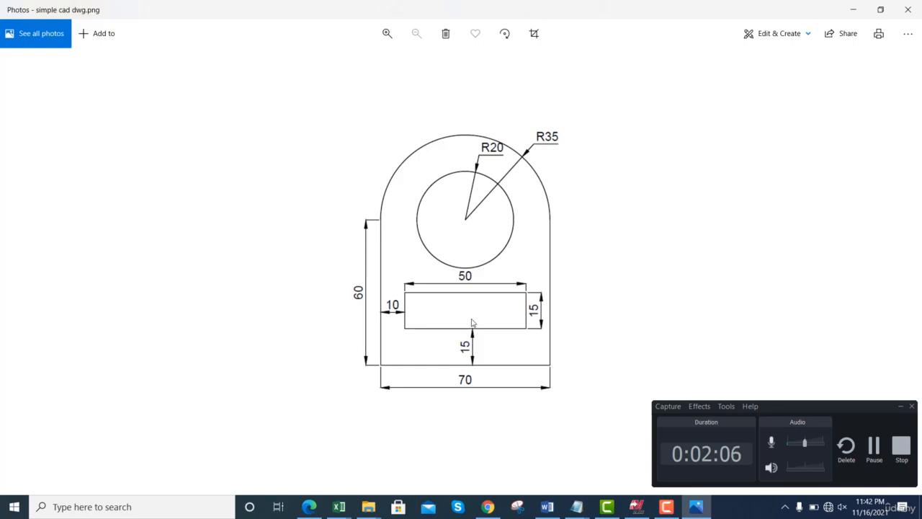
{"action": "key", "text": "alt+Tab"}
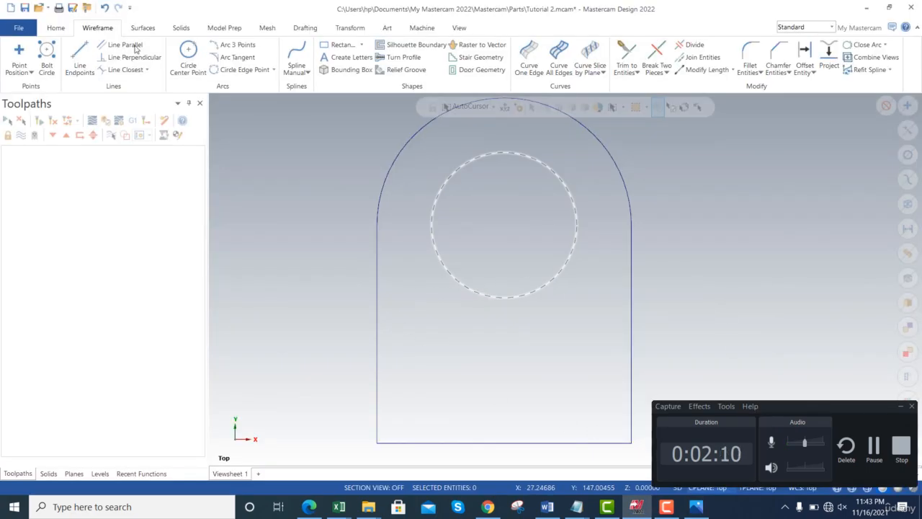
{"action": "left_click", "coordinate": [80, 60]}
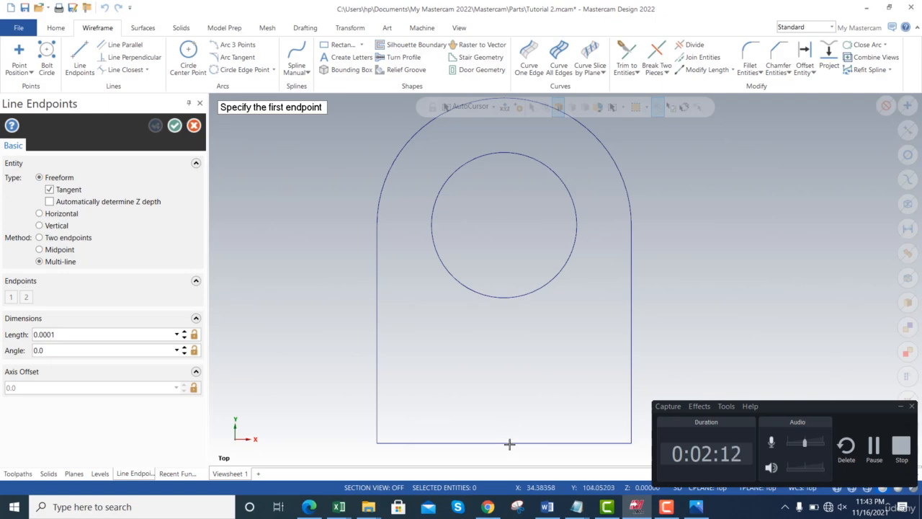
{"action": "left_click", "coordinate": [503, 442]}
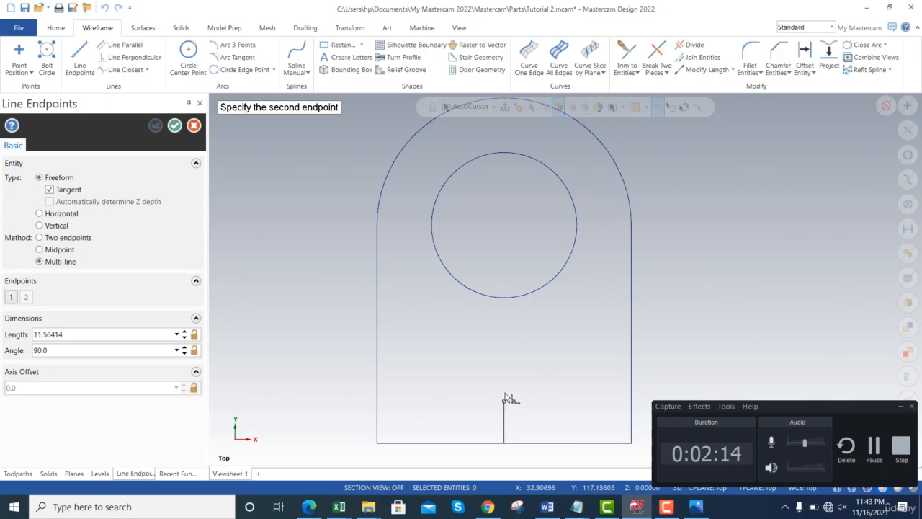
{"action": "left_click", "coordinate": [502, 371]}
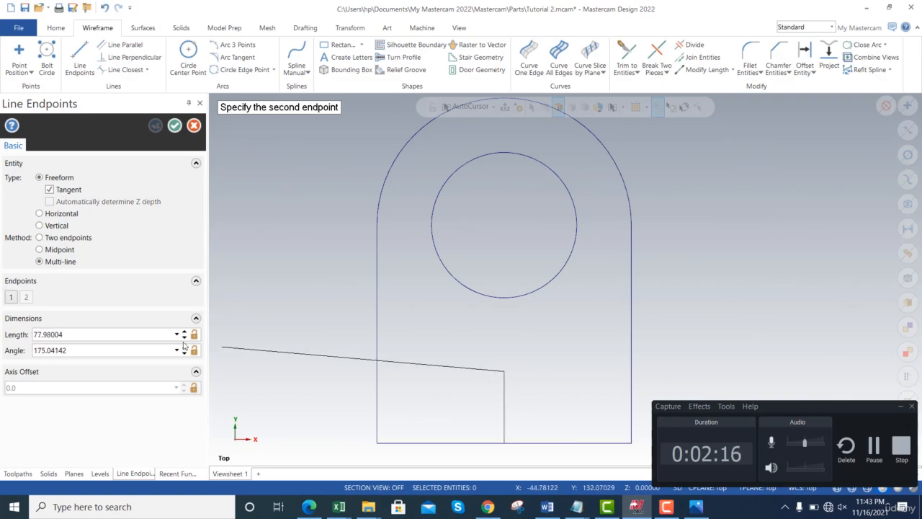
{"action": "key", "text": "Escape"}
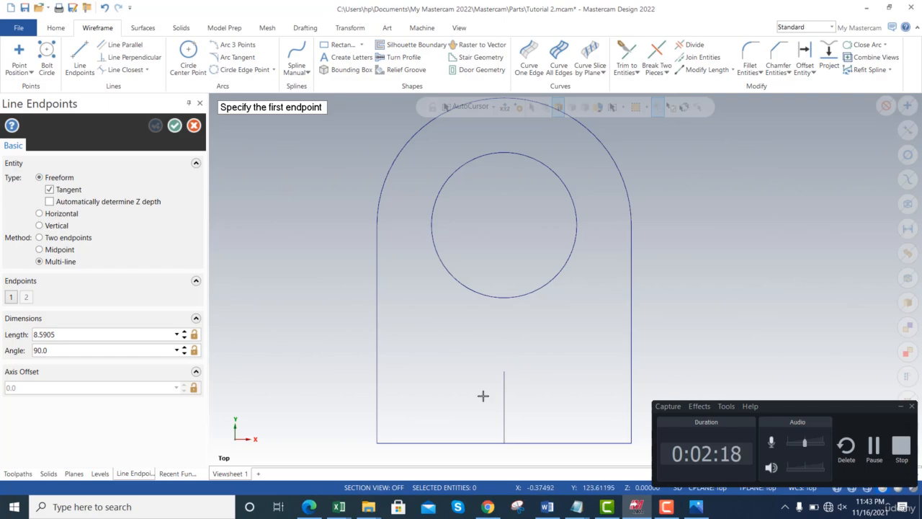
- Try to set the vertical line's length to 22.5 mm and finish the line command
{"action": "double_click", "coordinate": [80, 334]}
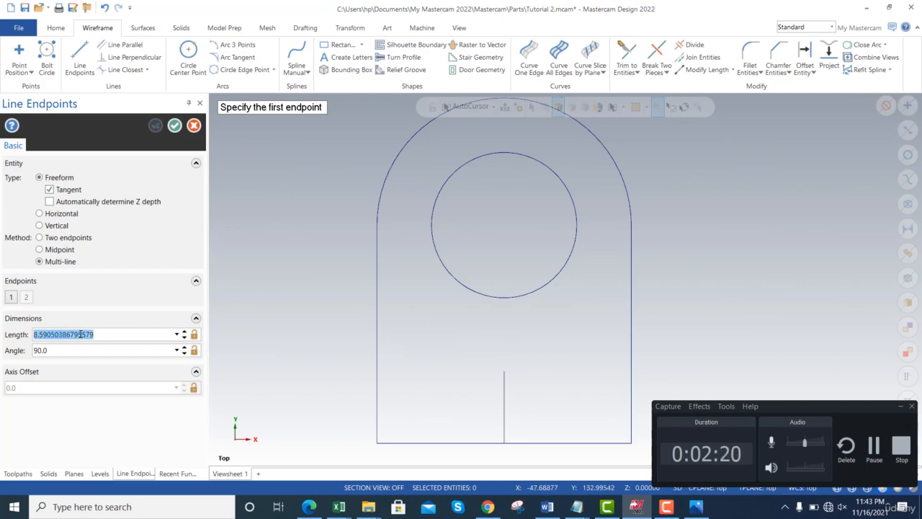
{"action": "type", "text": "22.5"}
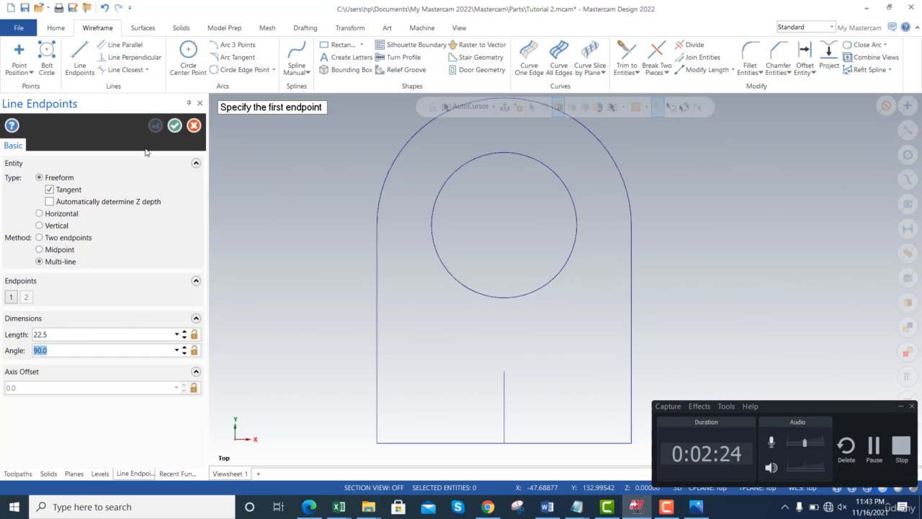
{"action": "left_click", "coordinate": [174, 125]}
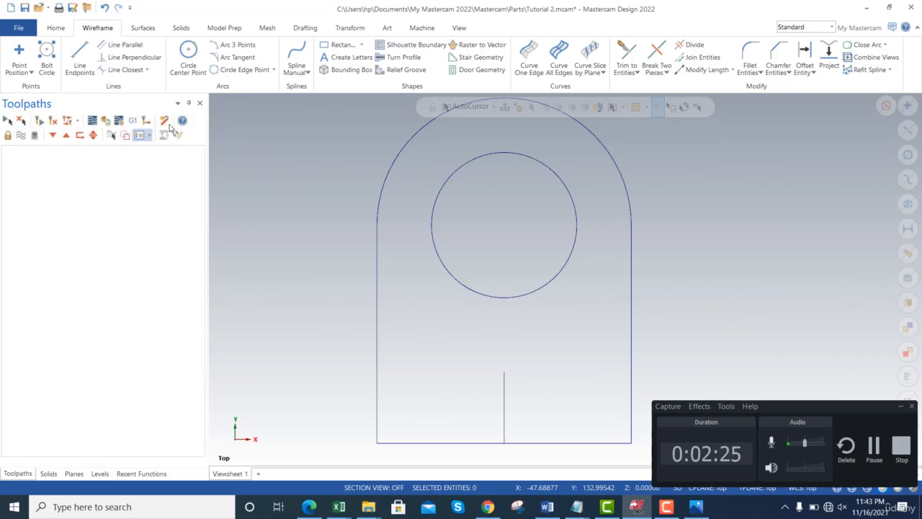
- Analyze the short vertical line's properties and delete the line
{"action": "left_click", "coordinate": [504, 414]}
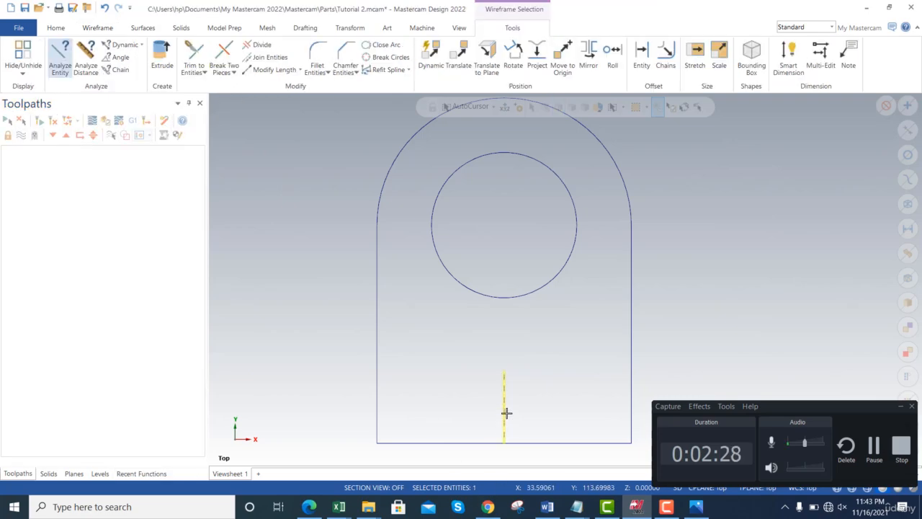
{"action": "left_click", "coordinate": [63, 65]}
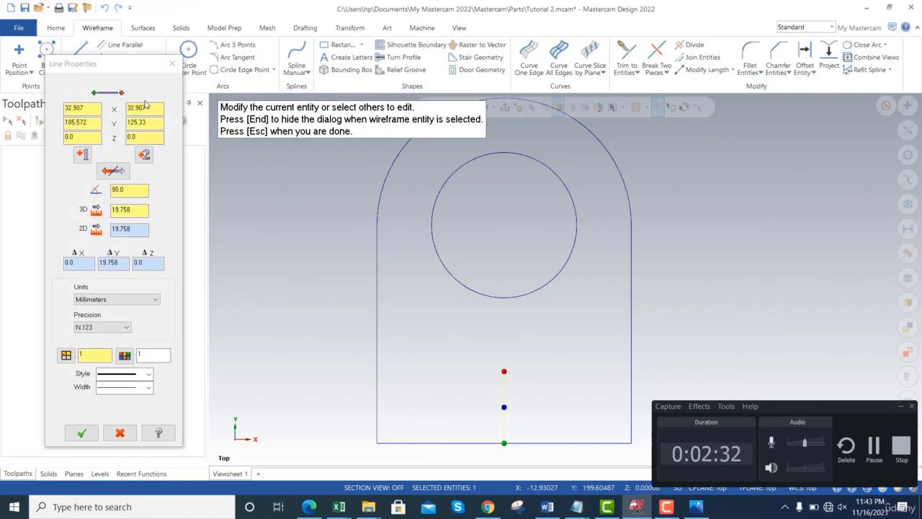
{"action": "left_click", "coordinate": [171, 63]}
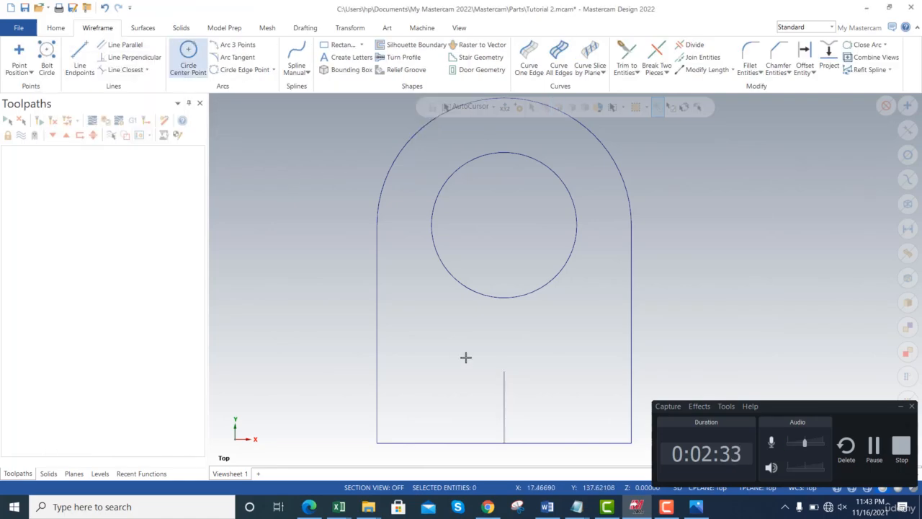
{"action": "left_click", "coordinate": [504, 384]}
{"action": "key", "text": "Delete"}
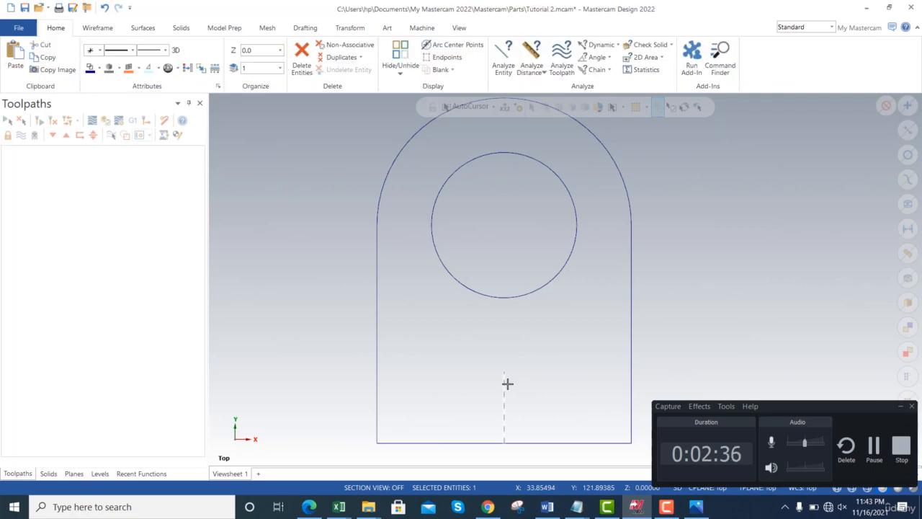
- Draw a construction line 22.5 mm long at 90 degrees from the midpoint of the profile's bottom edge
{"action": "left_click", "coordinate": [112, 26]}
{"action": "left_click", "coordinate": [80, 58]}
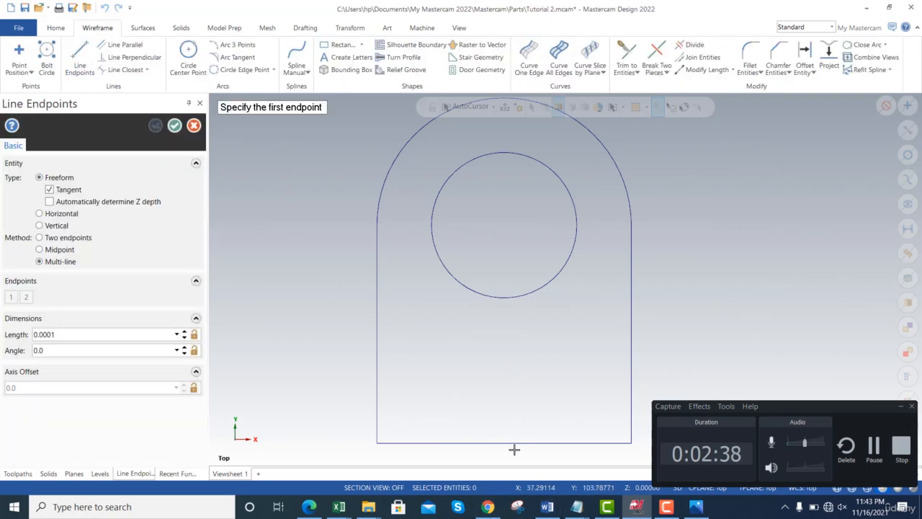
{"action": "left_click", "coordinate": [508, 444]}
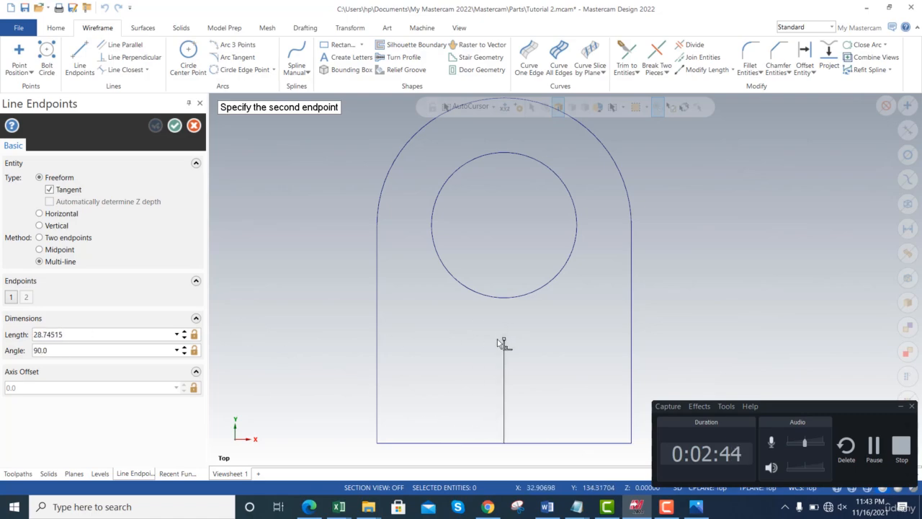
{"action": "left_click", "coordinate": [124, 334]}
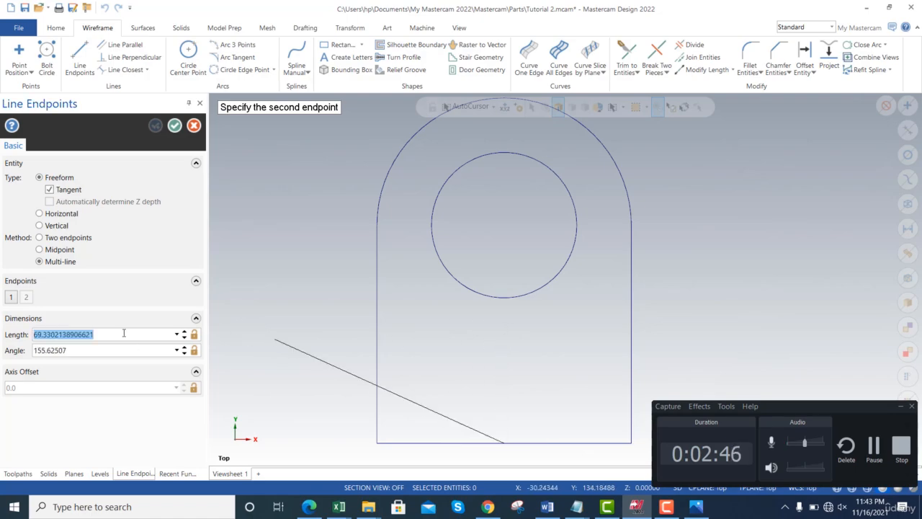
{"action": "type", "text": "22.5"}
{"action": "key", "text": "Tab"}
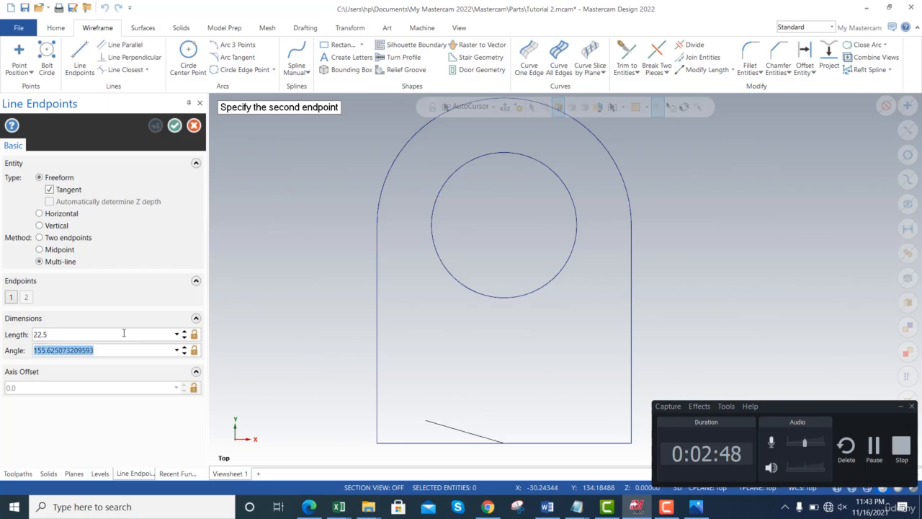
{"action": "type", "text": "90"}
{"action": "key", "text": "Tab"}
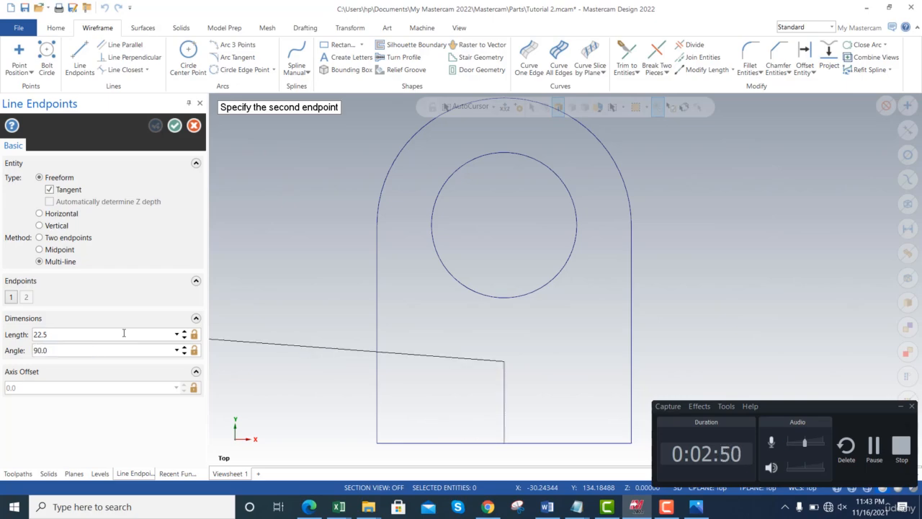
{"action": "left_click", "coordinate": [176, 125]}
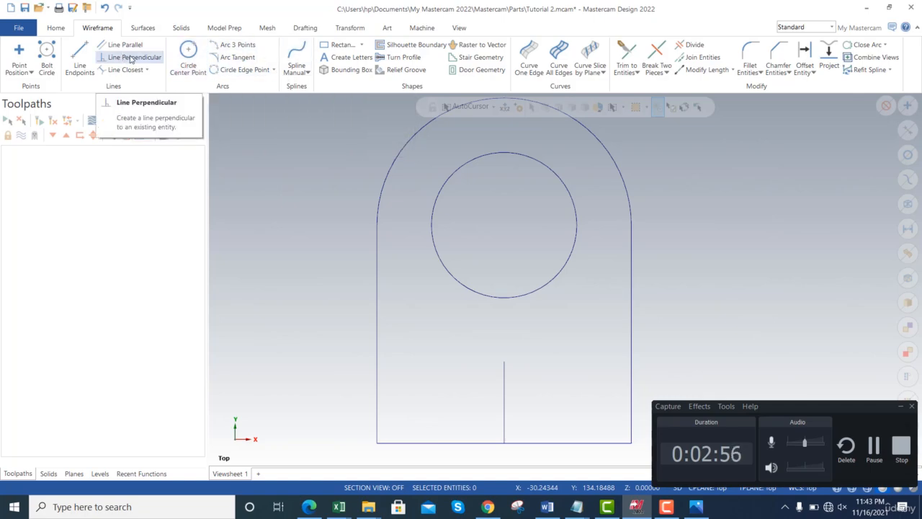
- Check the reference drawing and draw a center-anchored rectangle about 49 by 11 mm at the construction line's upper end
{"action": "key", "text": "alt+Tab"}
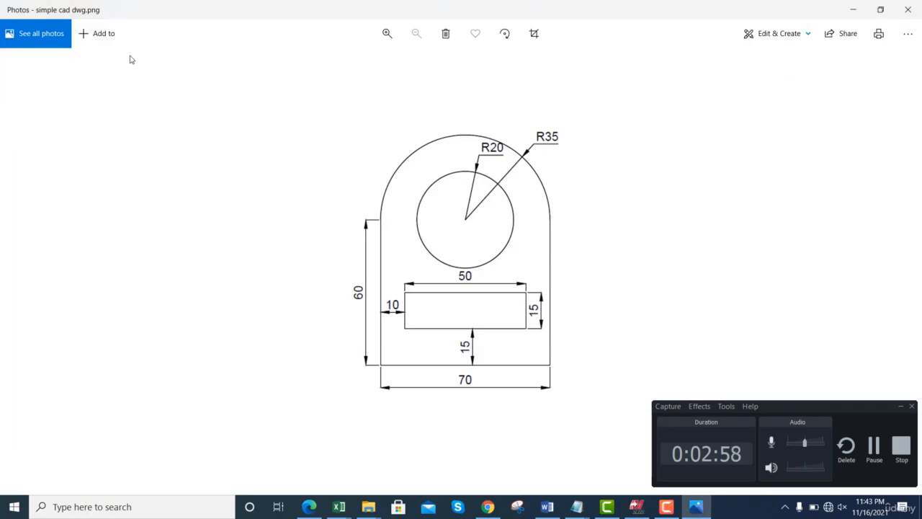
{"action": "key", "text": "alt+Tab"}
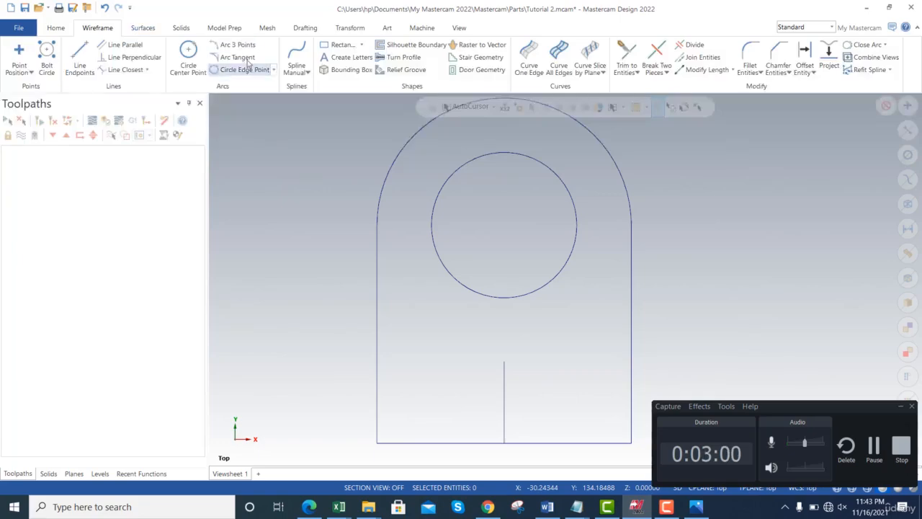
{"action": "left_click", "coordinate": [327, 47]}
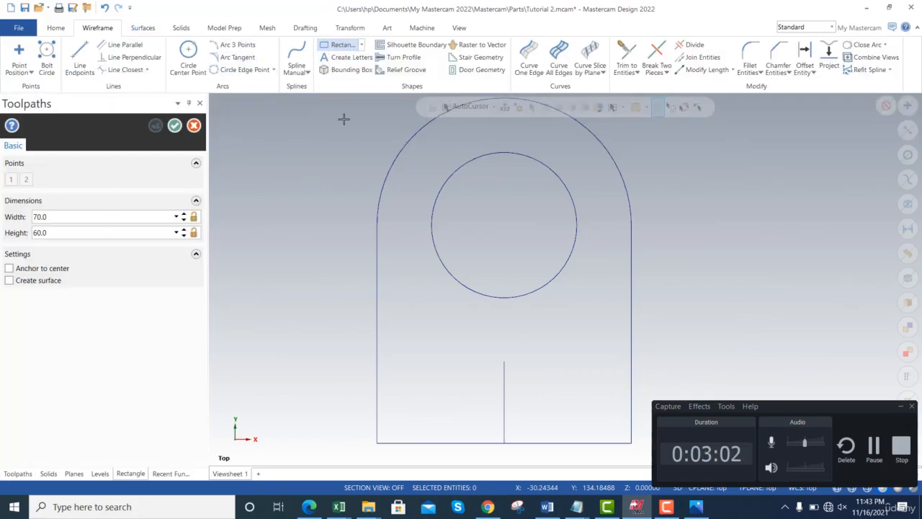
{"action": "left_click", "coordinate": [504, 363]}
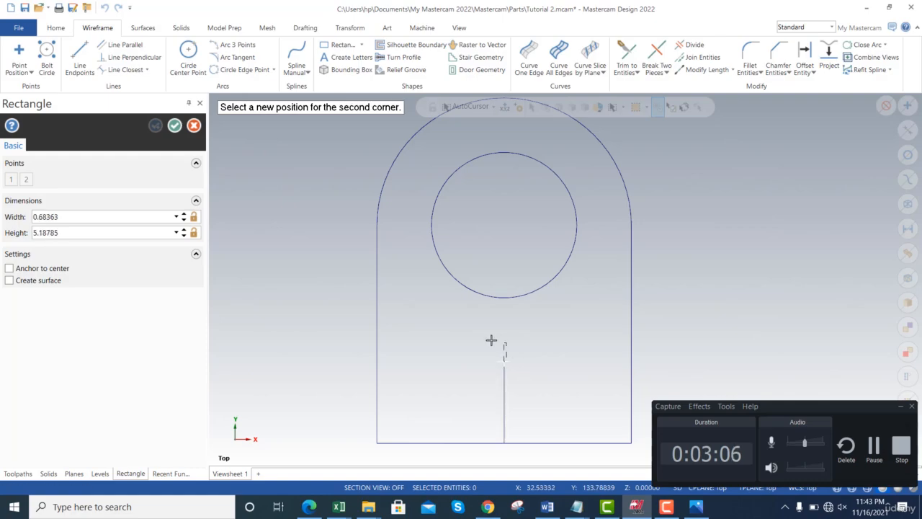
{"action": "left_click", "coordinate": [9, 268]}
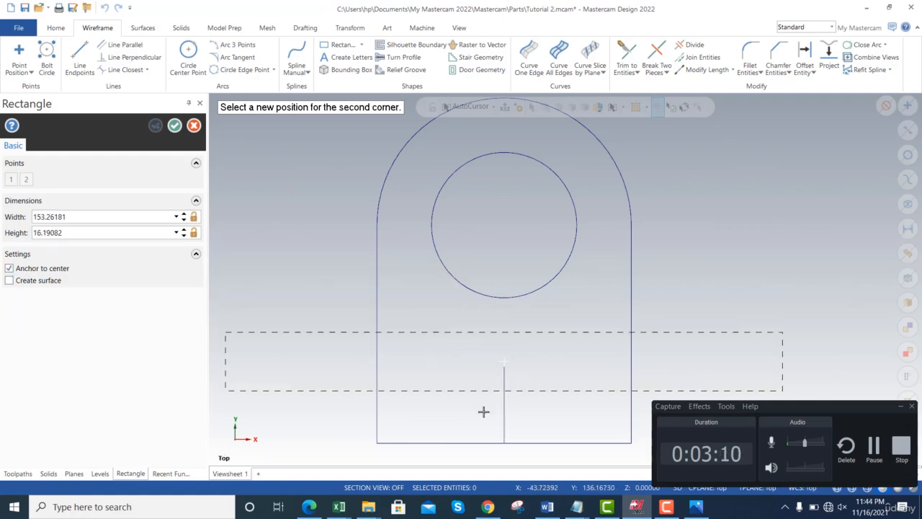
{"action": "left_click", "coordinate": [415, 381]}
- Set the rectangle's width to 50 mm and height to 15 mm and accept it
{"action": "left_click", "coordinate": [79, 217]}
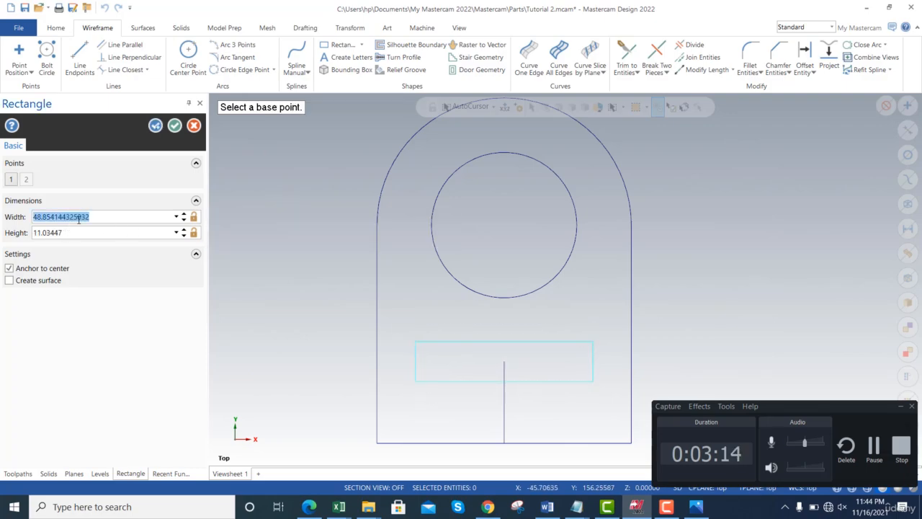
{"action": "type", "text": "50"}
{"action": "key", "text": "Tab"}
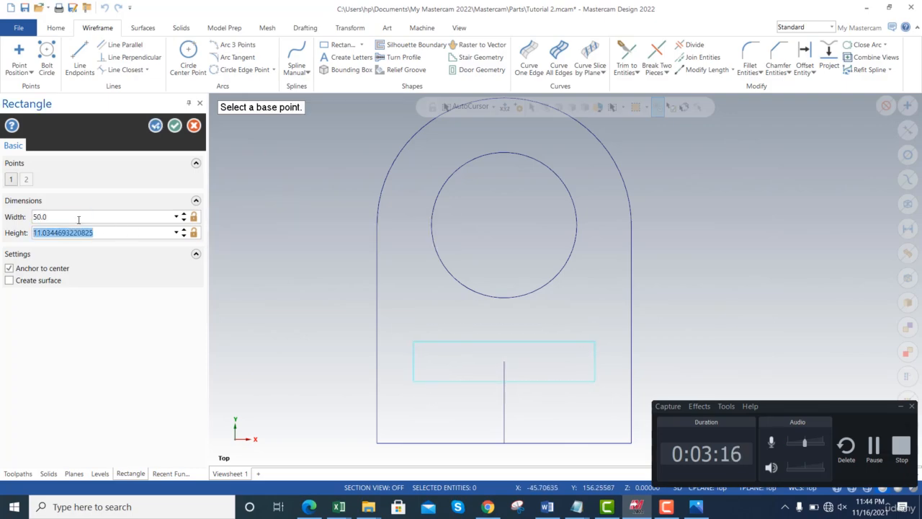
{"action": "type", "text": "15"}
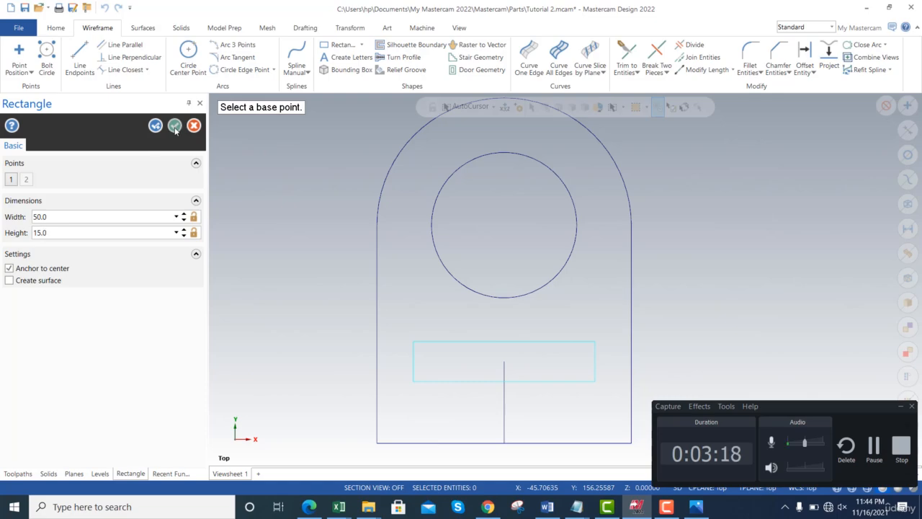
{"action": "left_click", "coordinate": [175, 126]}
- Compare the geometry with the reference drawing and delete the vertical construction line below and inside the rectangle
{"action": "key", "text": "alt+Tab"}
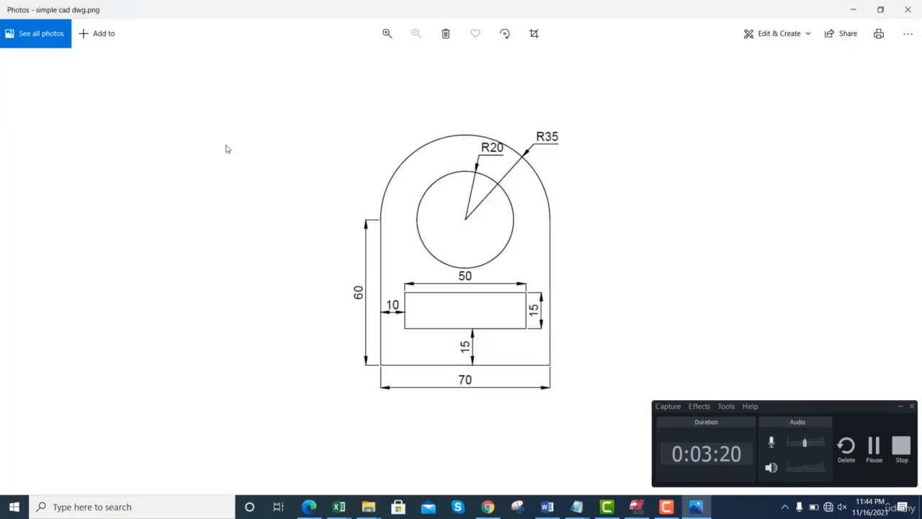
{"action": "key", "text": "alt+Tab"}
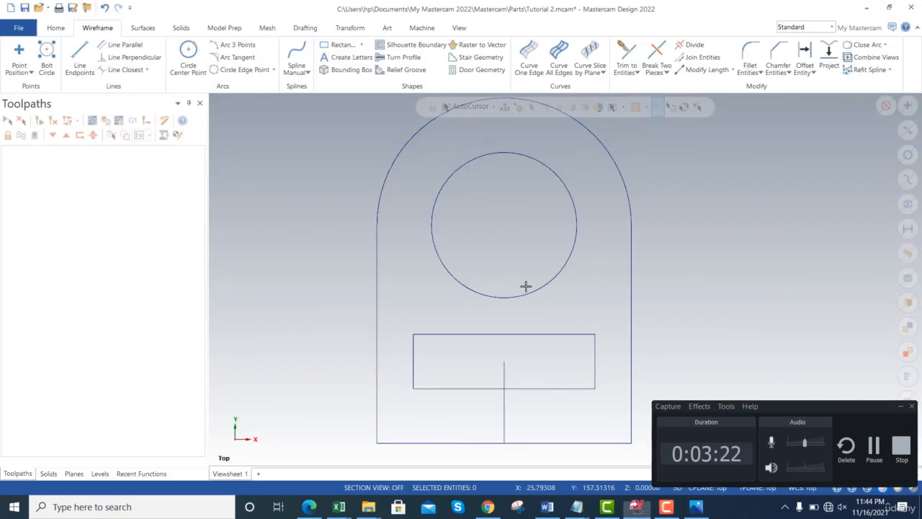
{"action": "left_click", "coordinate": [504, 417]}
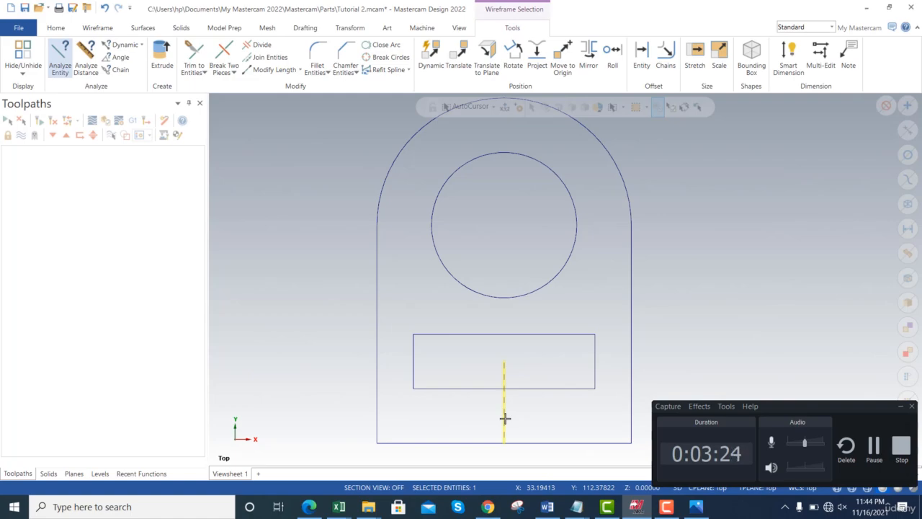
{"action": "key", "text": "Delete"}
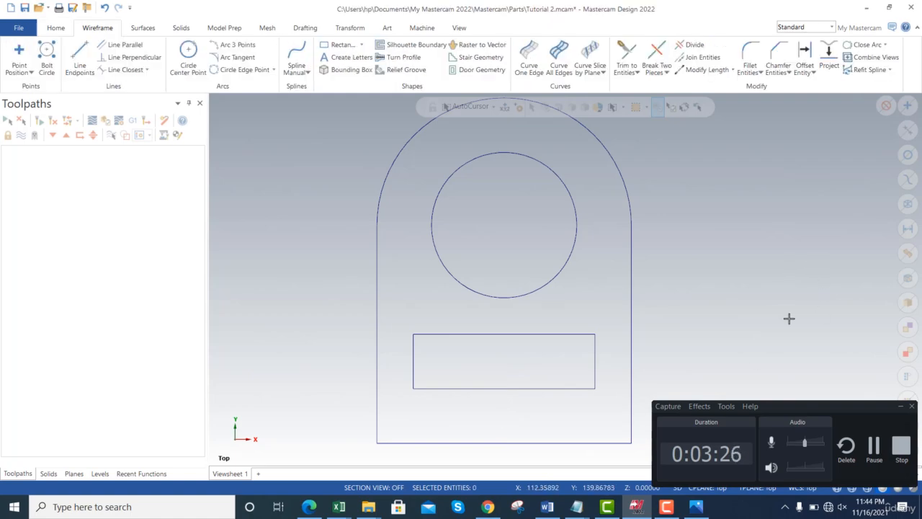
- Check the finished profile against the reference drawing and fit the geometry to the view
{"action": "key", "text": "alt+Tab"}
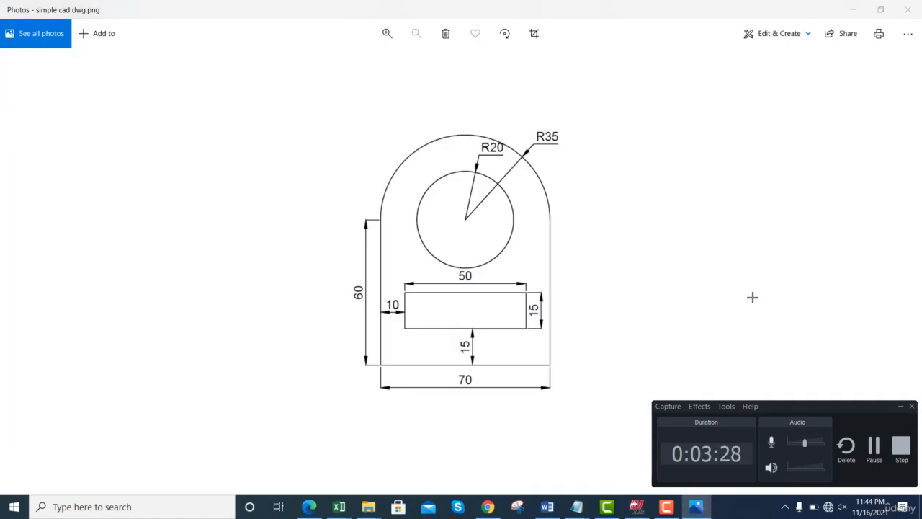
{"action": "key", "text": "alt+Tab"}
{"action": "key", "text": "alt+F1"}
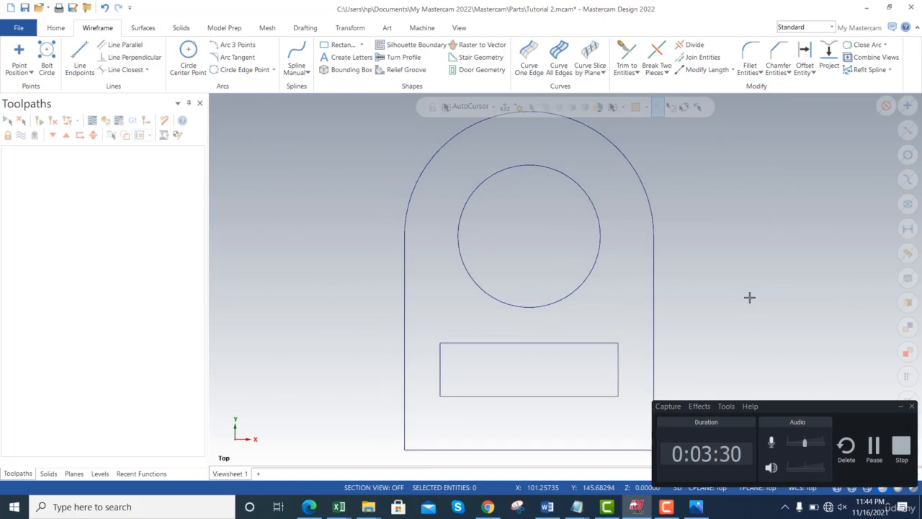
{"action": "left_click", "coordinate": [881, 464]}
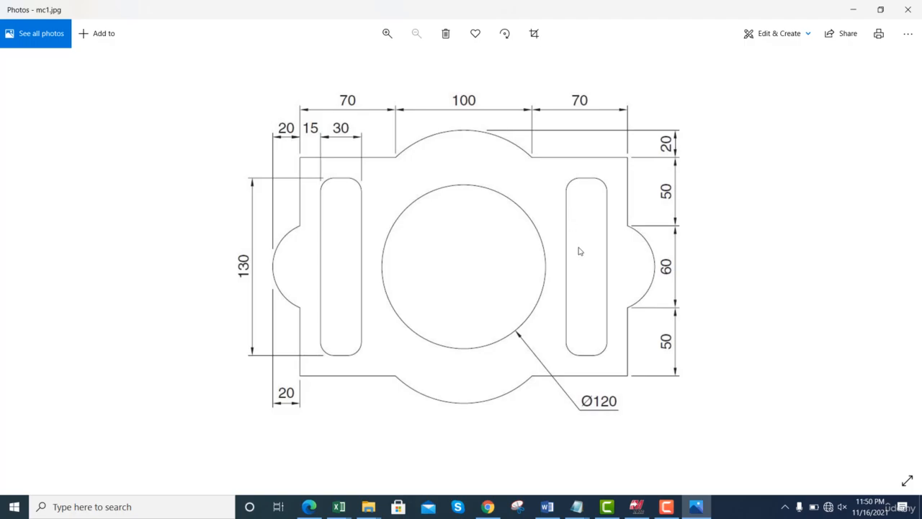
{"action": "key", "text": "alt+Tab"}
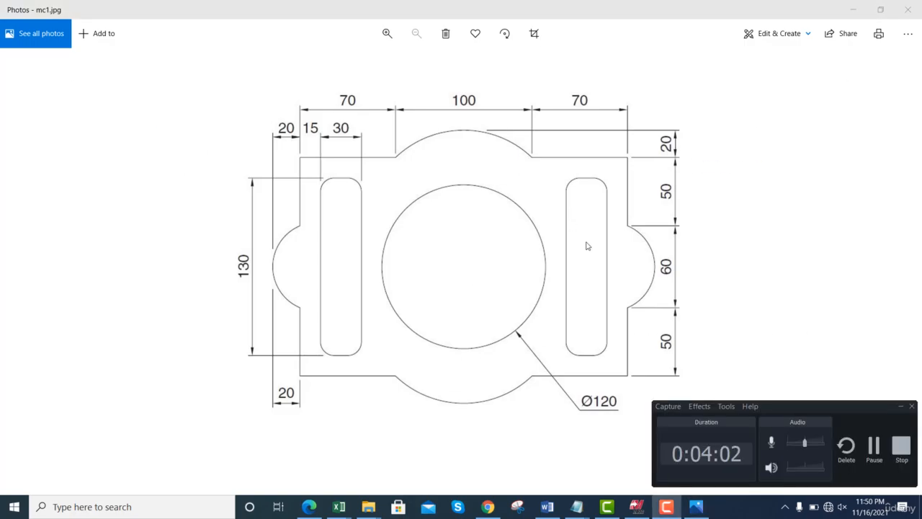
- Switch to Mastercam and draw a center-anchored rectangle about 5.1 by 1.7 mm in the empty drawing area
{"action": "key", "text": "alt+Tab"}
{"action": "left_click", "coordinate": [558, 153]}
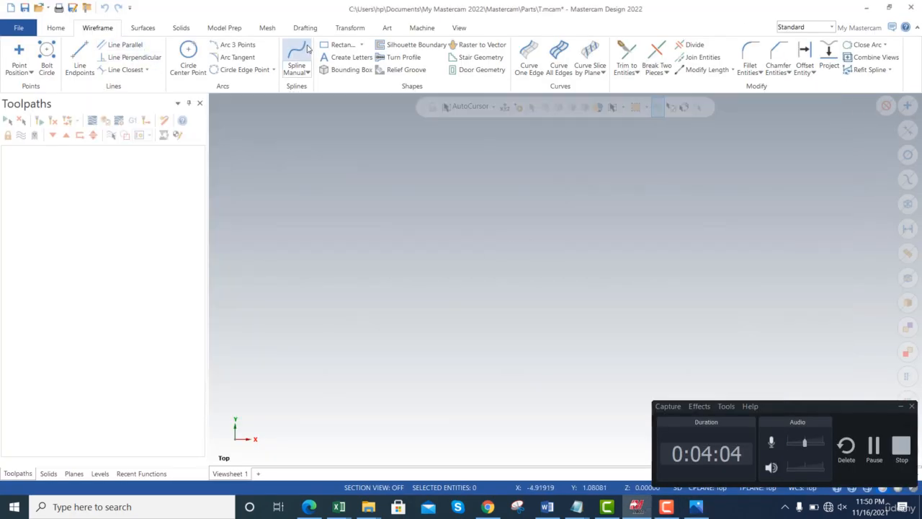
{"action": "left_click", "coordinate": [339, 45]}
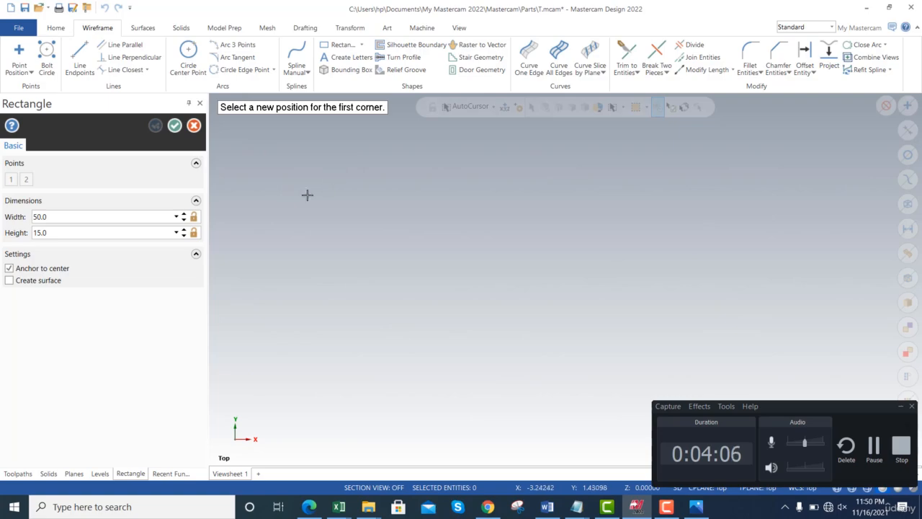
{"action": "left_click", "coordinate": [537, 261]}
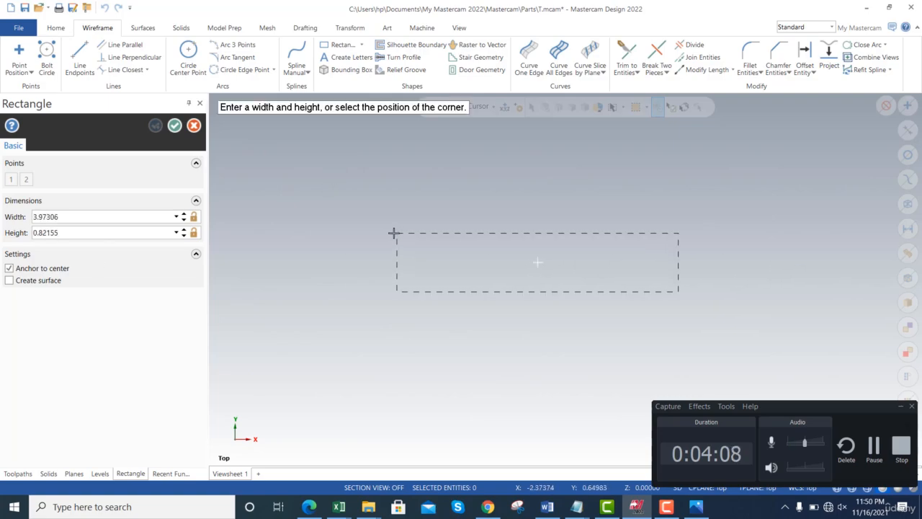
{"action": "left_click", "coordinate": [357, 201]}
- Set the rectangle's width to 240 mm and height to 160 mm, accept it and fit it in the view
{"action": "left_click", "coordinate": [128, 215]}
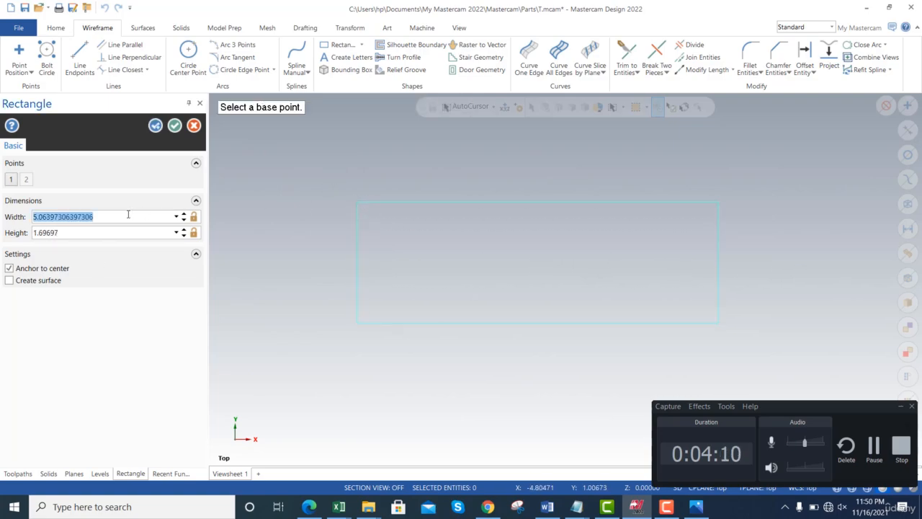
{"action": "type", "text": "240"}
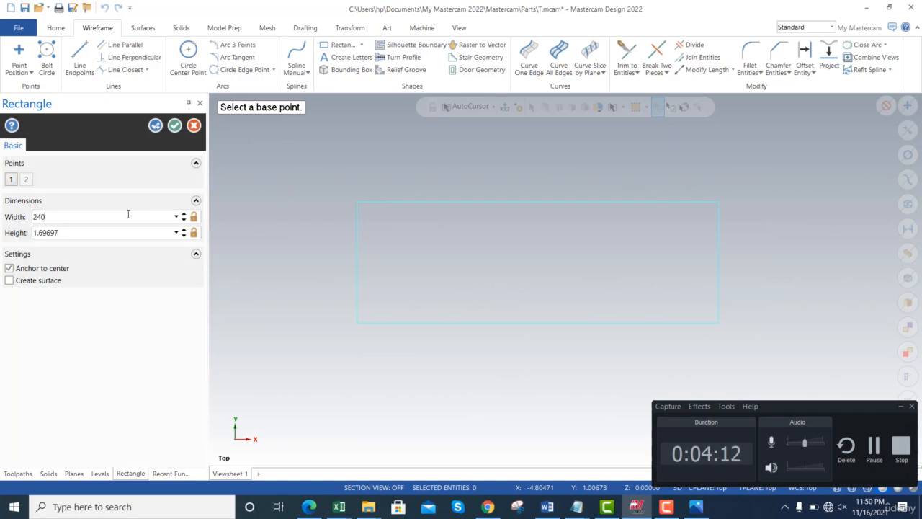
{"action": "key", "text": "Tab"}
{"action": "type", "text": "16"}
{"action": "left_click", "coordinate": [175, 126]}
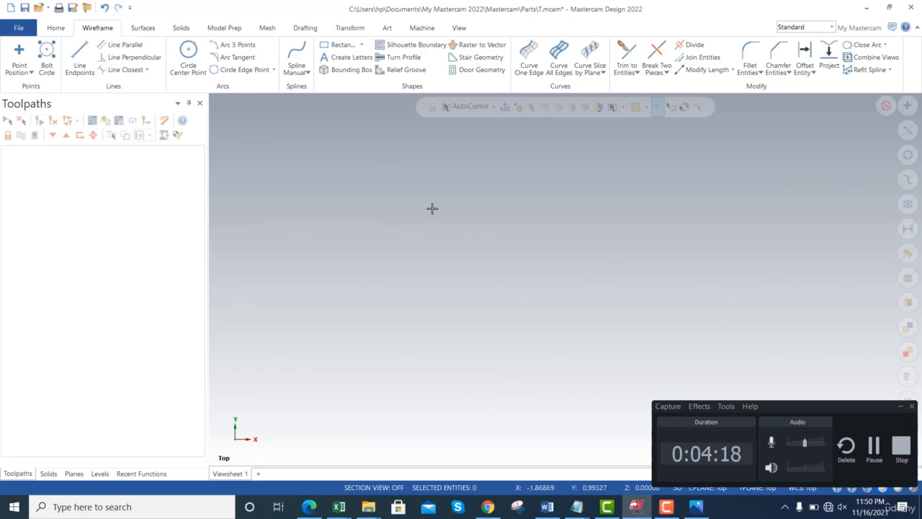
{"action": "key", "text": "alt+F1"}
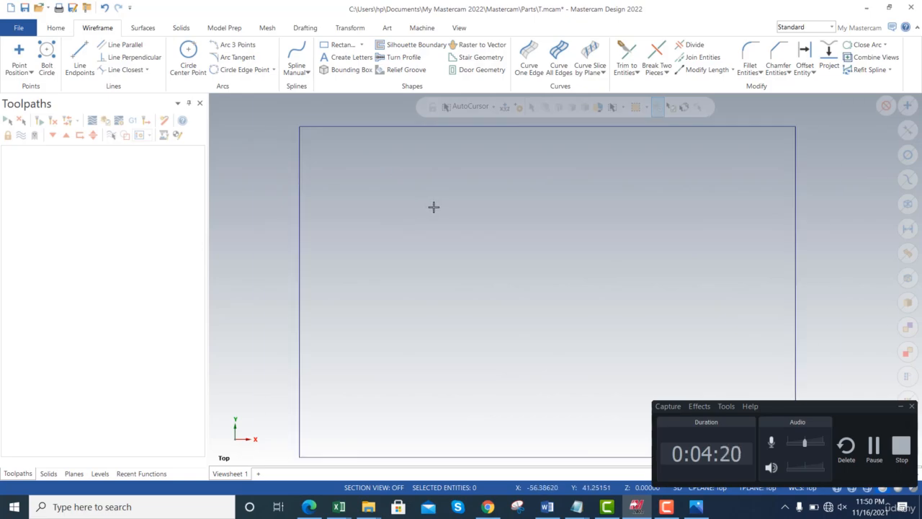
{"action": "scroll", "coordinate": [462, 230], "scroll_direction": "down", "scroll_amount": 2}
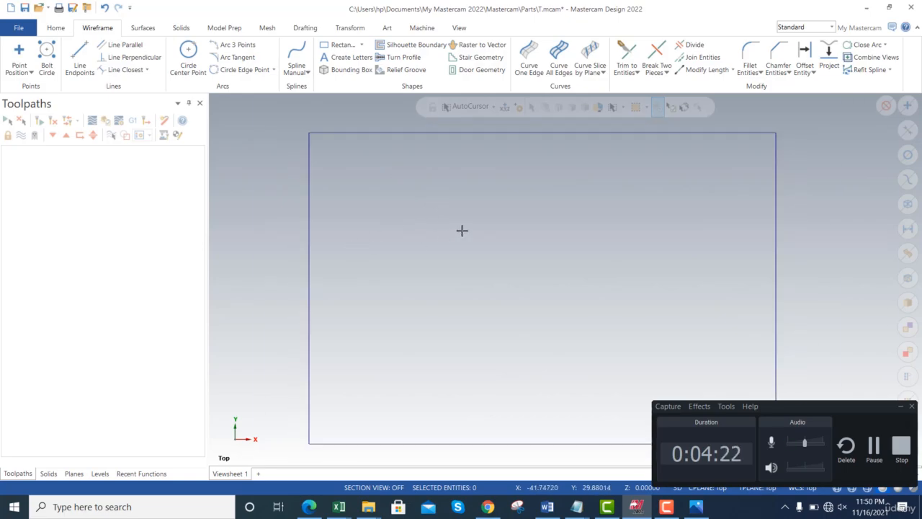
{"action": "scroll", "coordinate": [462, 230], "scroll_direction": "down", "scroll_amount": 1}
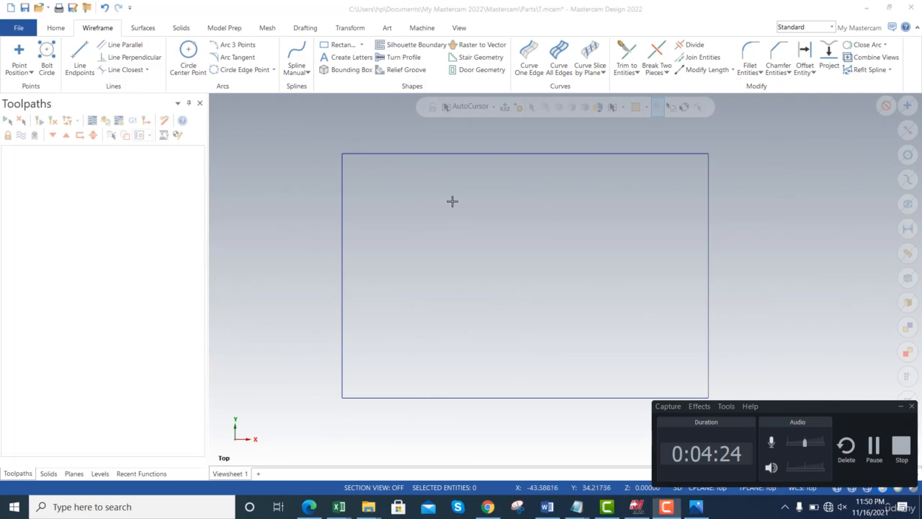
- Check the mc1.jpg reference drawing and draw a circle about 99 mm in diameter centered in the rectangle
{"action": "key", "text": "alt+Tab"}
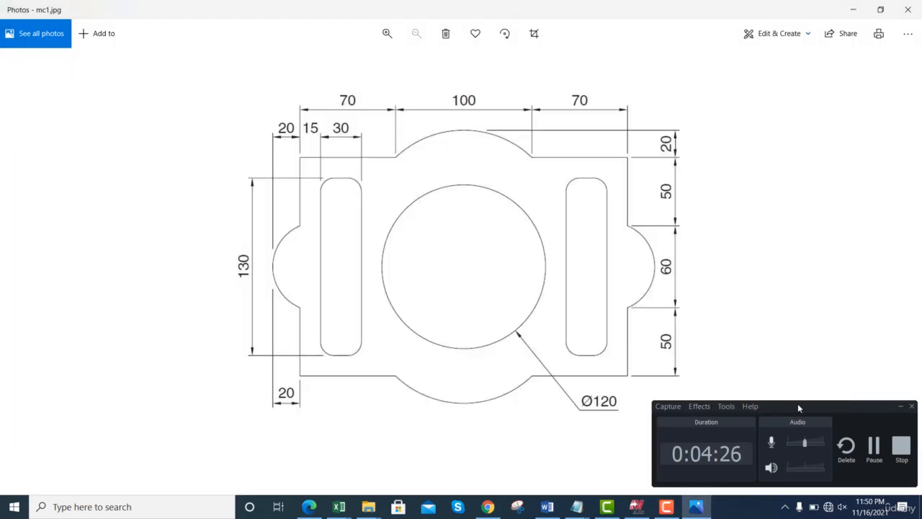
{"action": "left_click", "coordinate": [900, 407]}
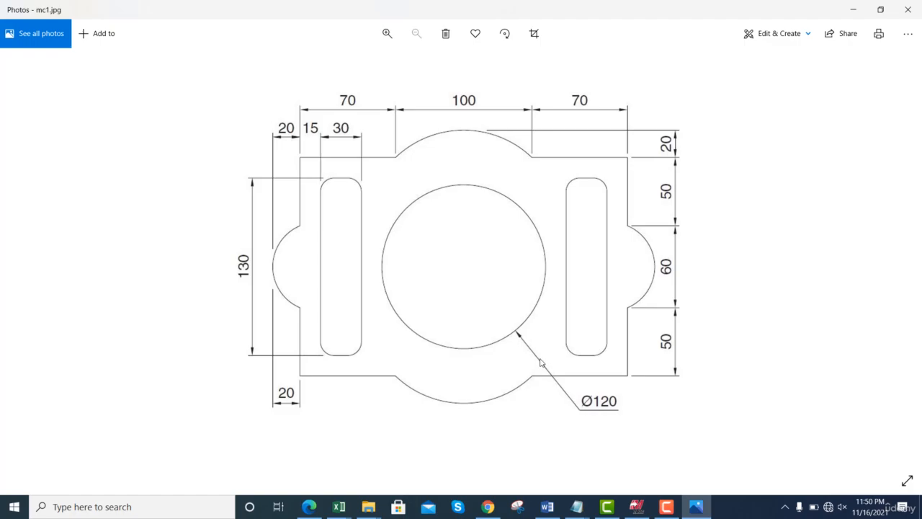
{"action": "key", "text": "alt+Tab"}
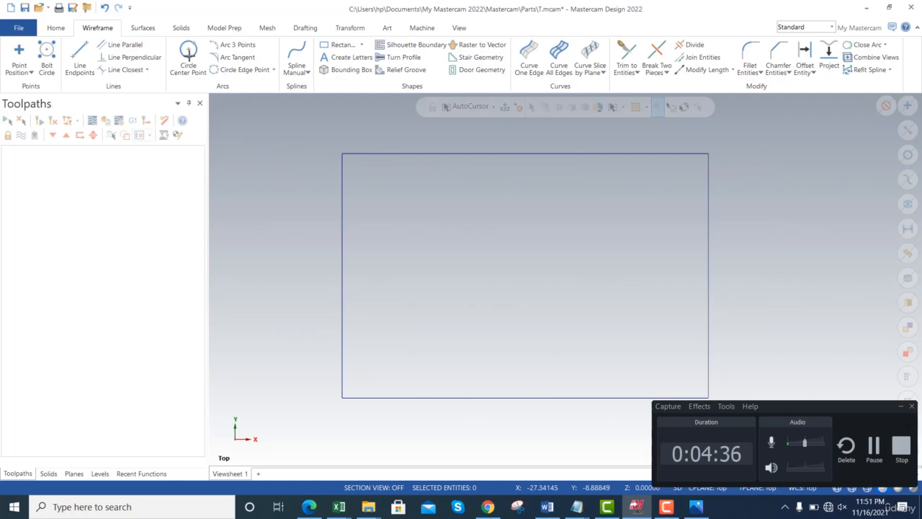
{"action": "left_click", "coordinate": [189, 52]}
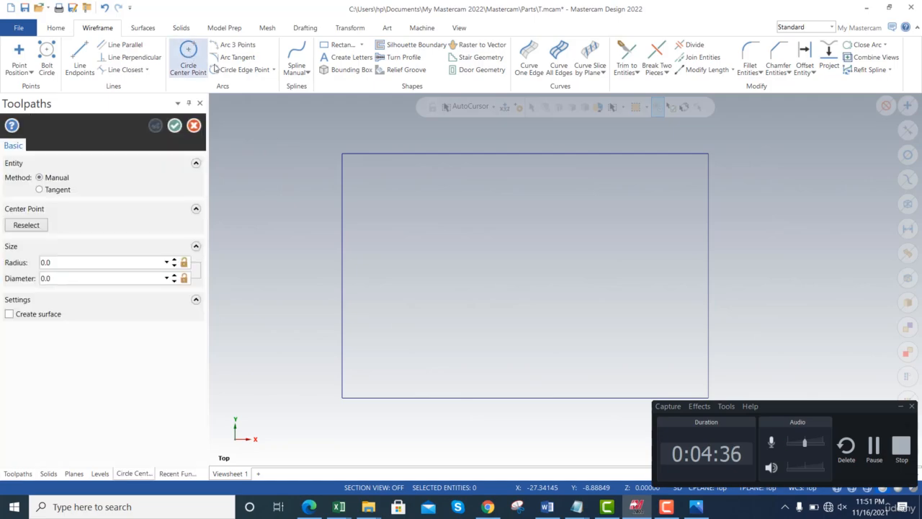
{"action": "left_click", "coordinate": [526, 276]}
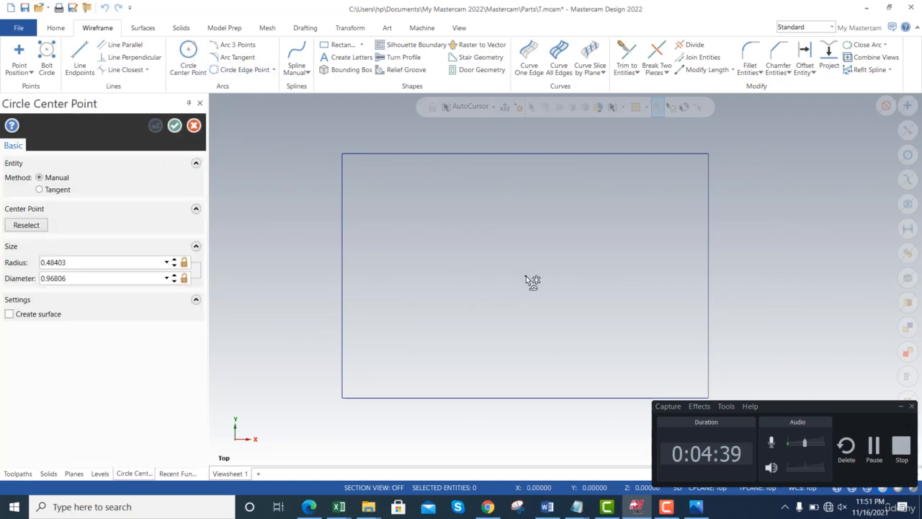
{"action": "left_click", "coordinate": [458, 242]}
- Set the circle's diameter to 120 mm and accept it
{"action": "left_click", "coordinate": [78, 278]}
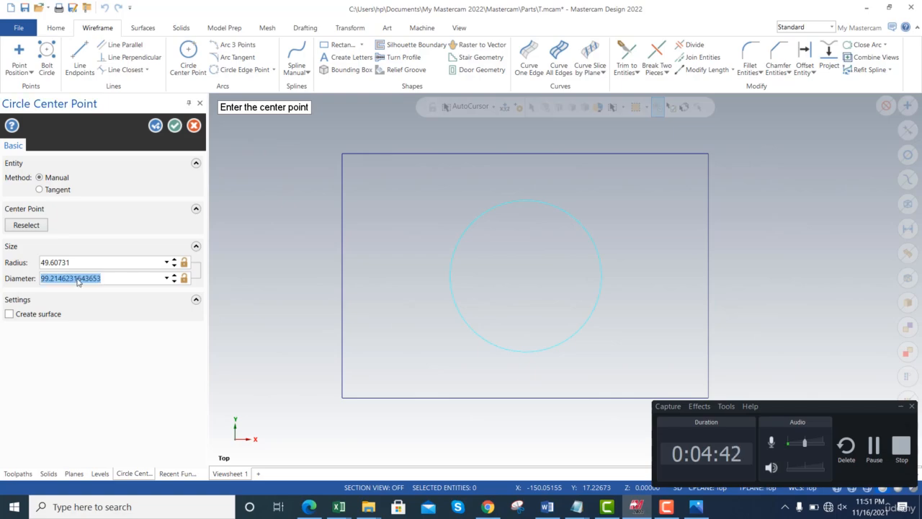
{"action": "type", "text": "120"}
{"action": "key", "text": "Return"}
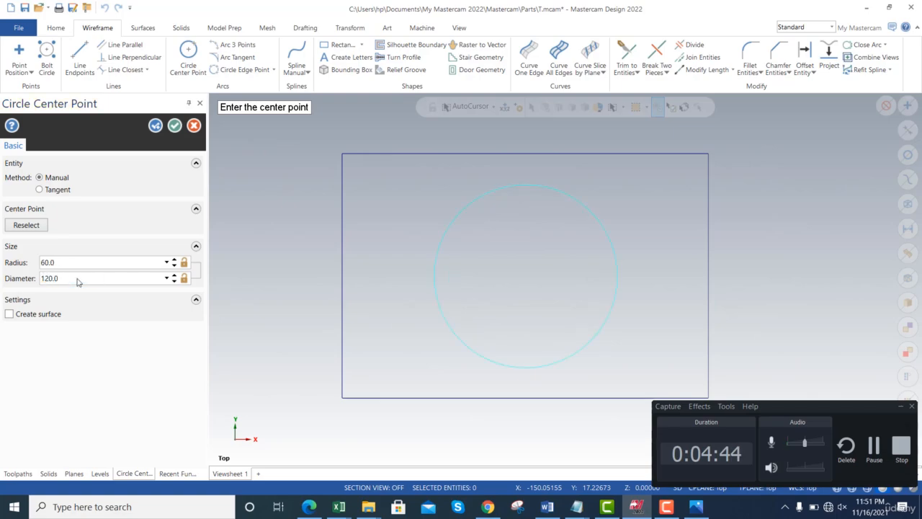
{"action": "left_click", "coordinate": [174, 126]}
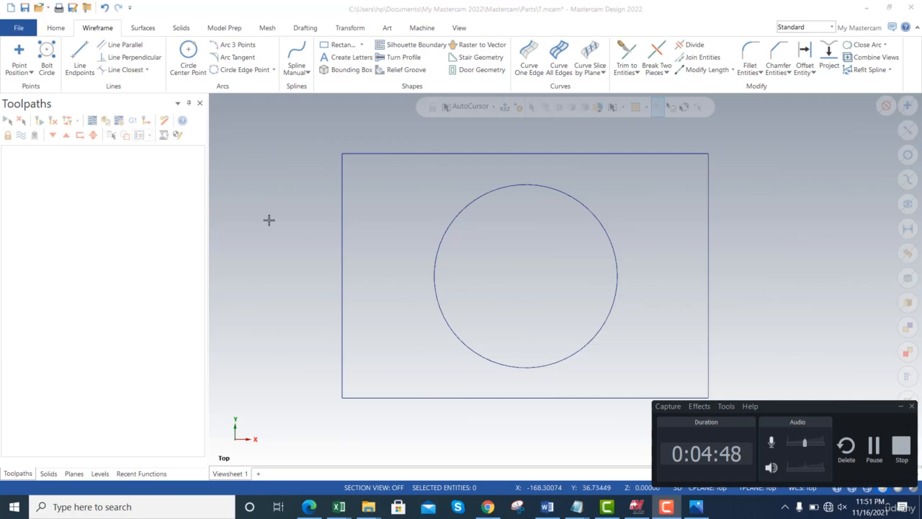
- Check the reference drawing and draw a 30 mm line at angle 0 from the midpoint of the rectangle's left edge
{"action": "key", "text": "alt+Tab"}
{"action": "key", "text": "alt+Tab"}
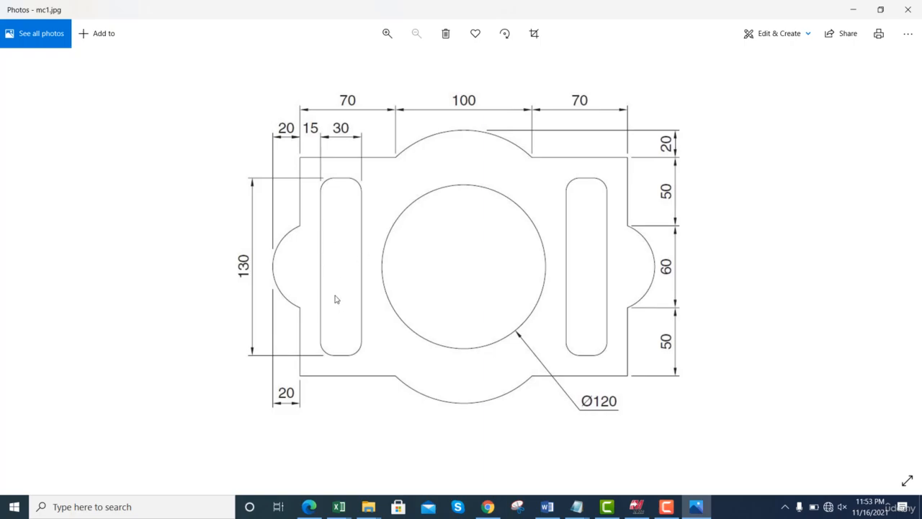
{"action": "key", "text": "alt+Tab"}
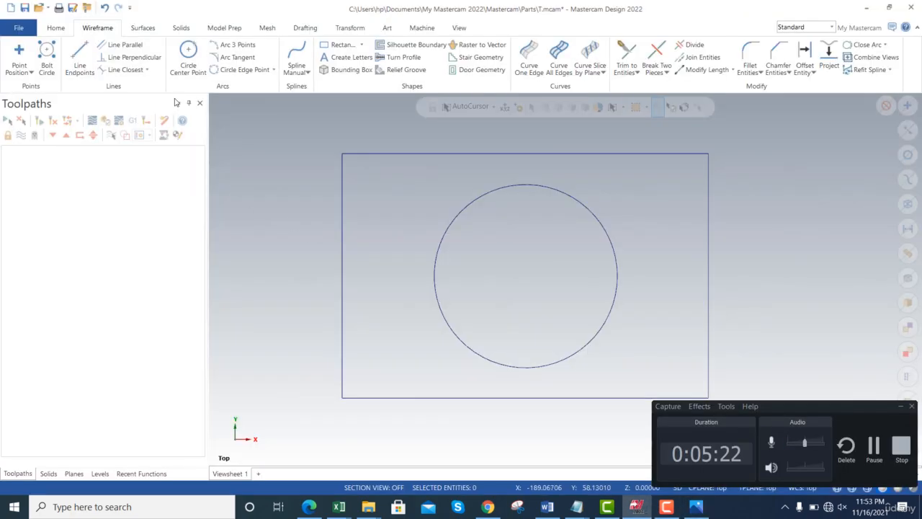
{"action": "left_click", "coordinate": [80, 59]}
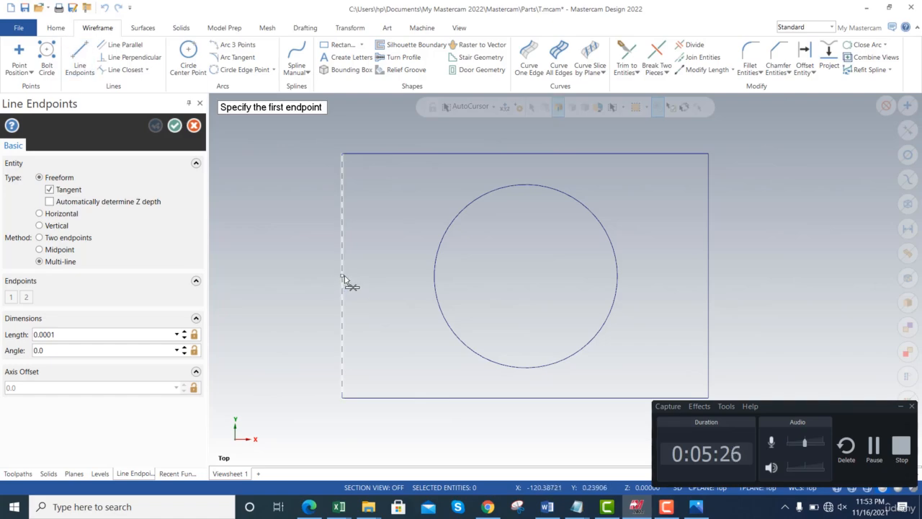
{"action": "left_click", "coordinate": [343, 276]}
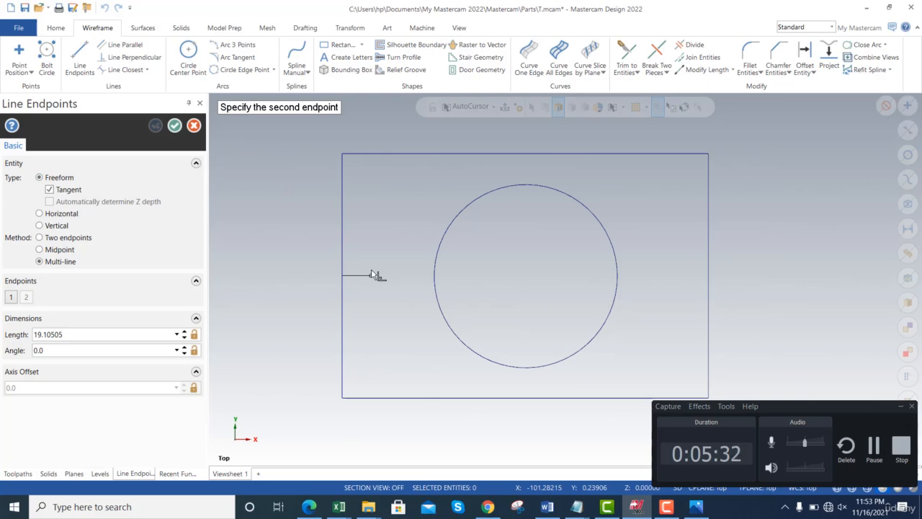
{"action": "double_click", "coordinate": [137, 334]}
{"action": "type", "text": "3"}
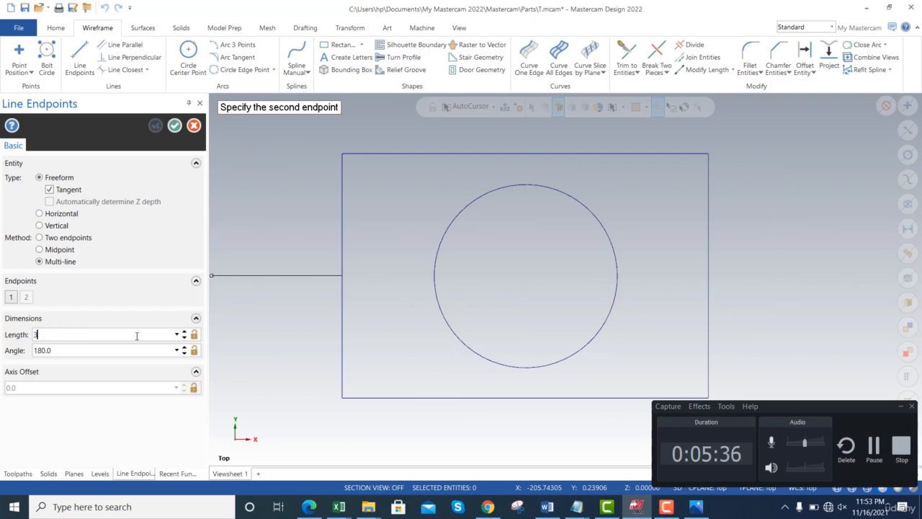
{"action": "type", "text": "0"}
{"action": "key", "text": "Tab"}
{"action": "type", "text": "0"}
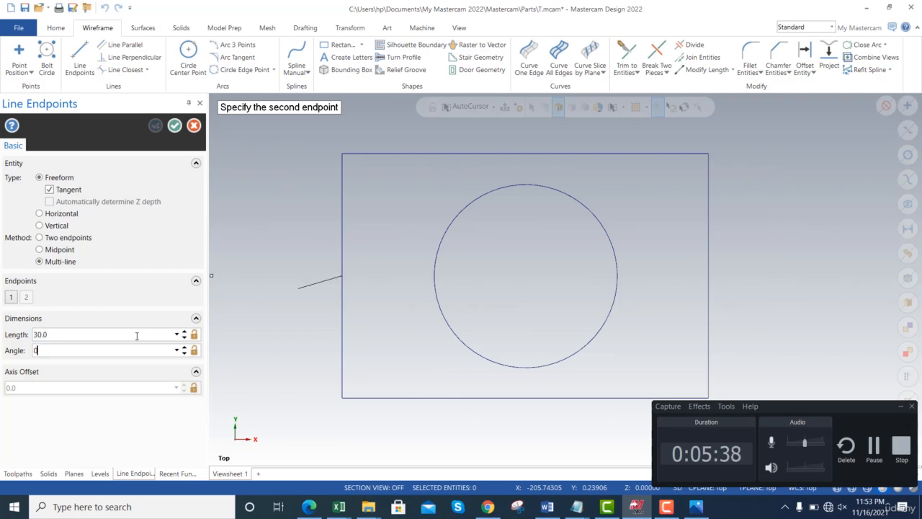
{"action": "key", "text": "Tab"}
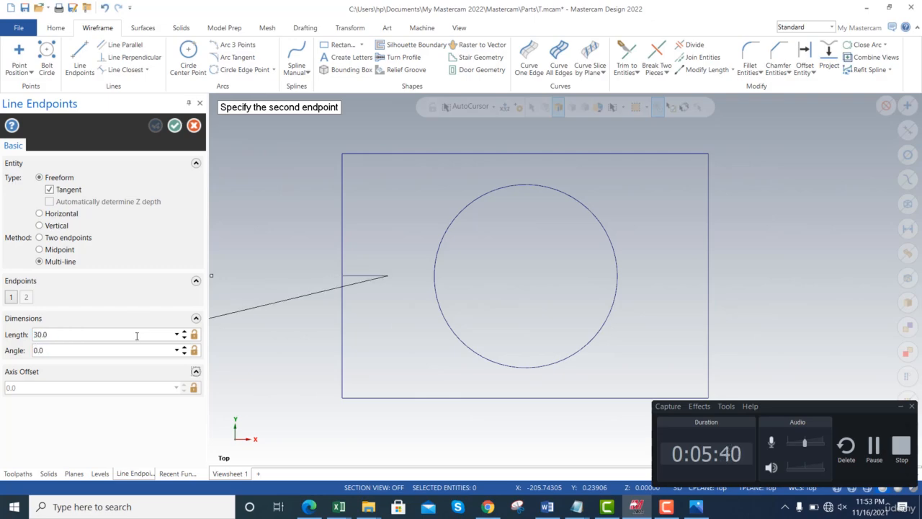
{"action": "left_click", "coordinate": [175, 130]}
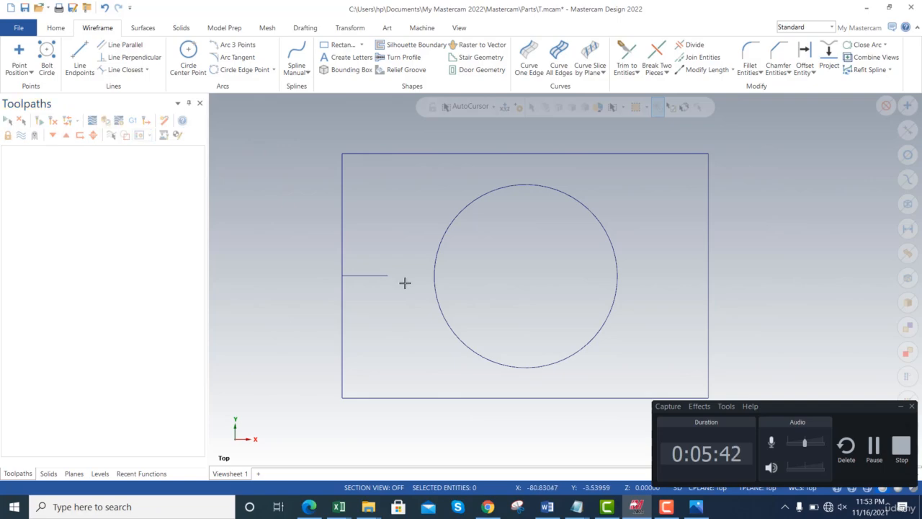
- Start a Rectangular Shapes entity with the center as its origin and Obround as its type
{"action": "left_click", "coordinate": [362, 45]}
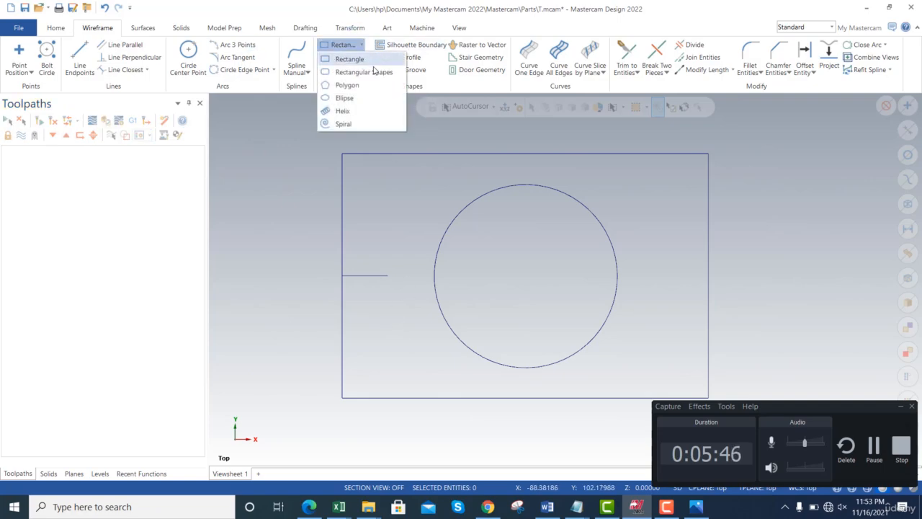
{"action": "left_click", "coordinate": [363, 73]}
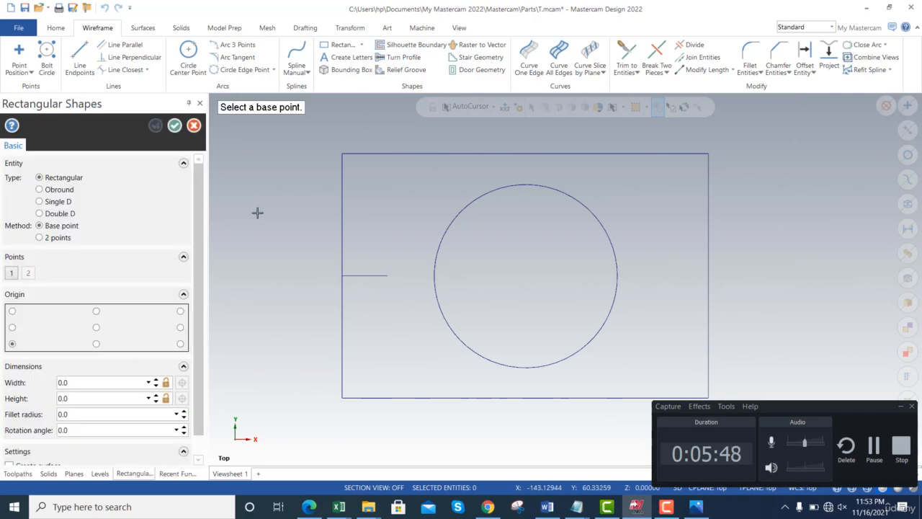
{"action": "left_click", "coordinate": [96, 327]}
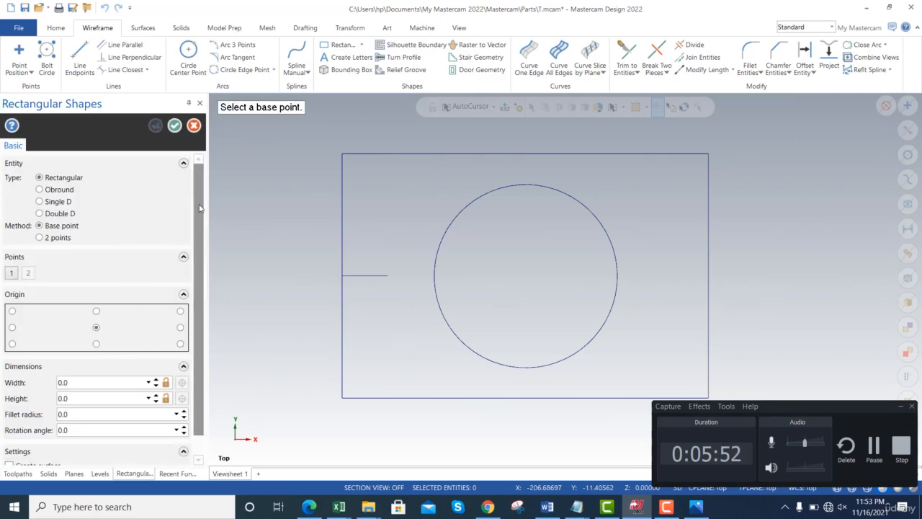
{"action": "scroll", "coordinate": [196, 211], "scroll_direction": "down", "scroll_amount": 2}
{"action": "scroll", "coordinate": [196, 211], "scroll_direction": "up", "scroll_amount": 2}
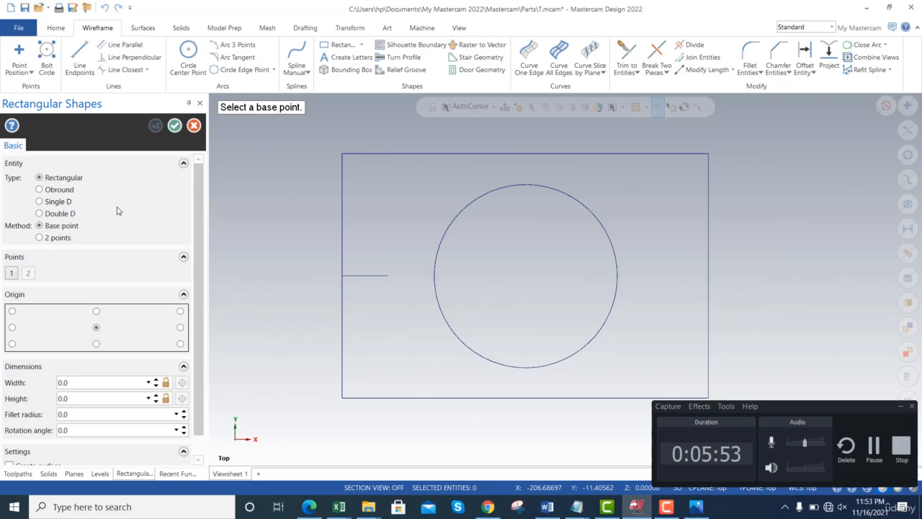
{"action": "left_click", "coordinate": [67, 188]}
- Set the obround's fillet radius to 5 mm
{"action": "scroll", "coordinate": [196, 207], "scroll_direction": "down", "scroll_amount": 3}
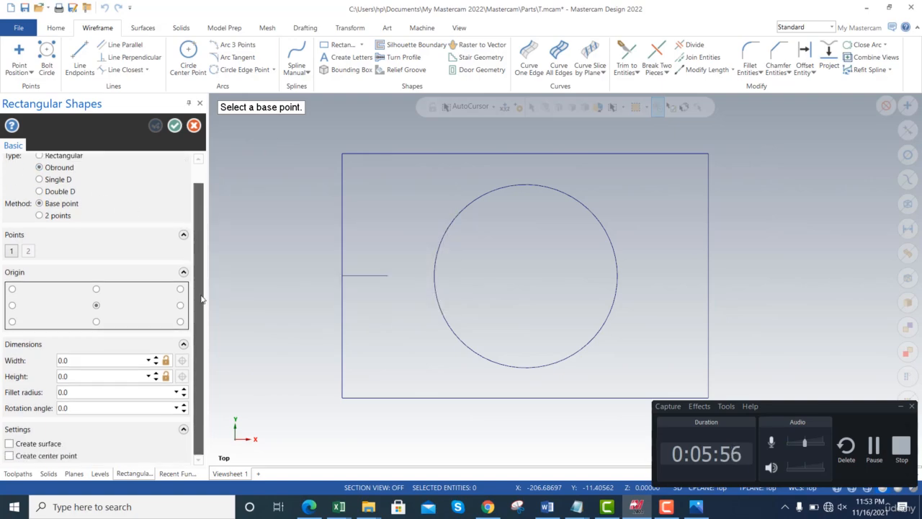
{"action": "left_click", "coordinate": [73, 392]}
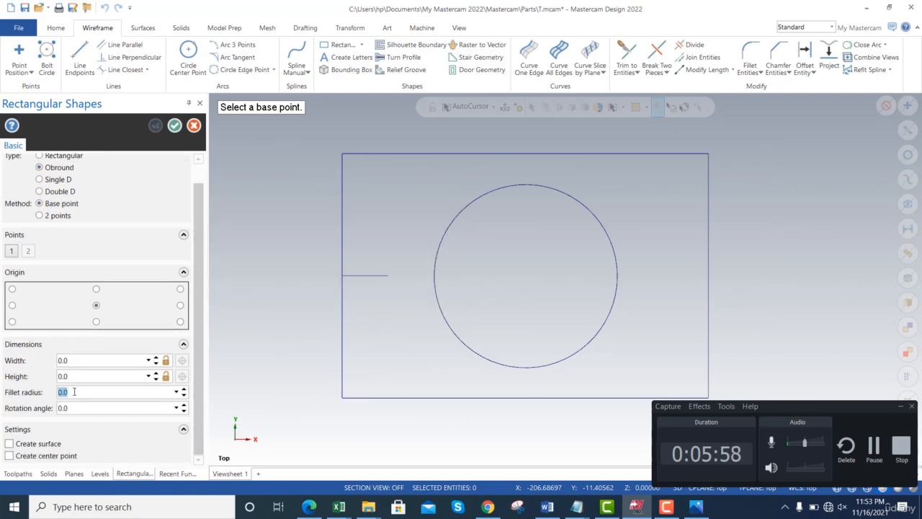
{"action": "type", "text": "5"}
{"action": "key", "text": "Tab"}
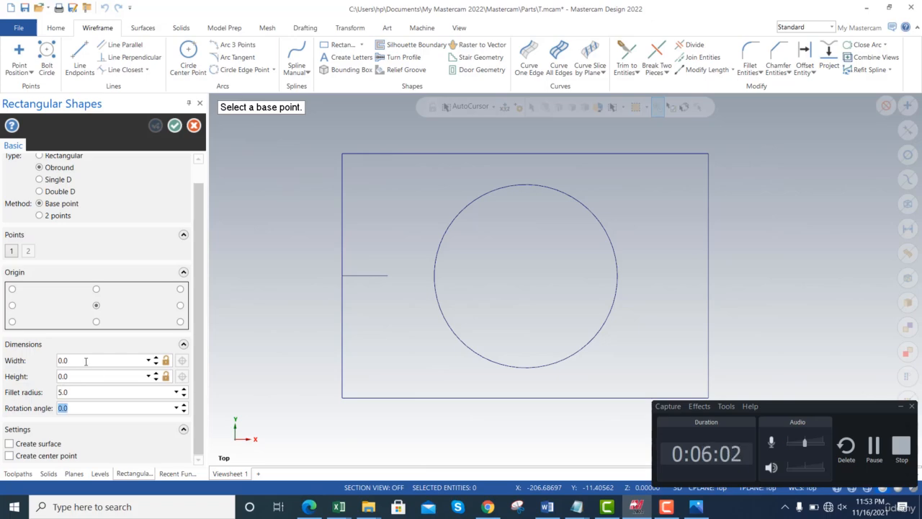
- Check the reference drawing, set the obround to 30 mm wide and 130 mm high, and place it on the free end of the 30 mm line
{"action": "left_click", "coordinate": [83, 360]}
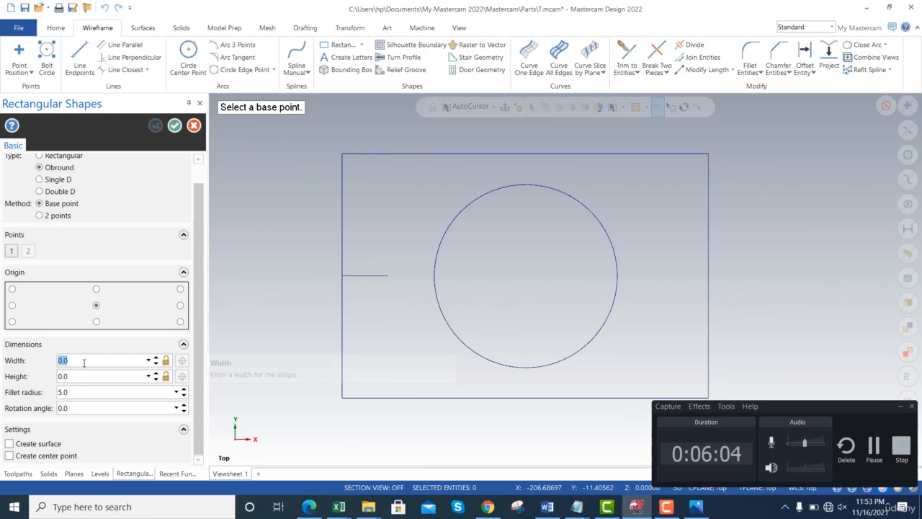
{"action": "key", "text": "alt+Tab"}
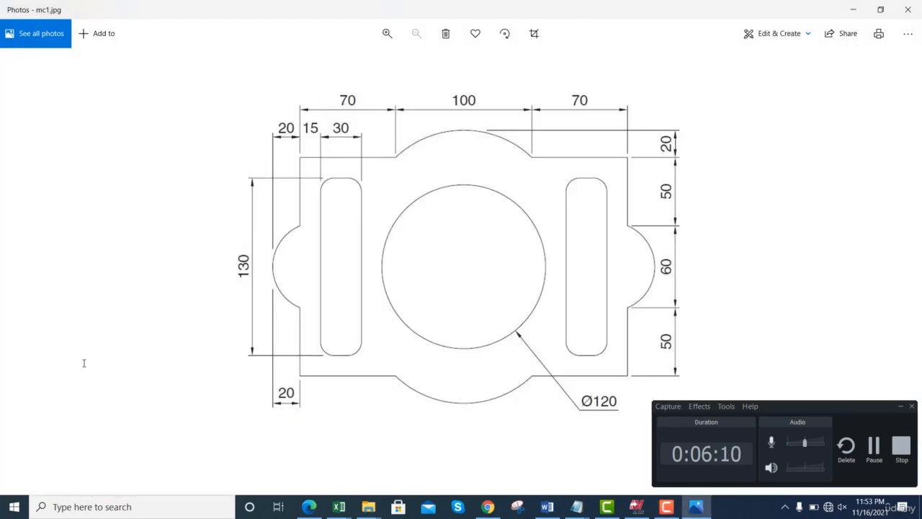
{"action": "key", "text": "alt+Tab"}
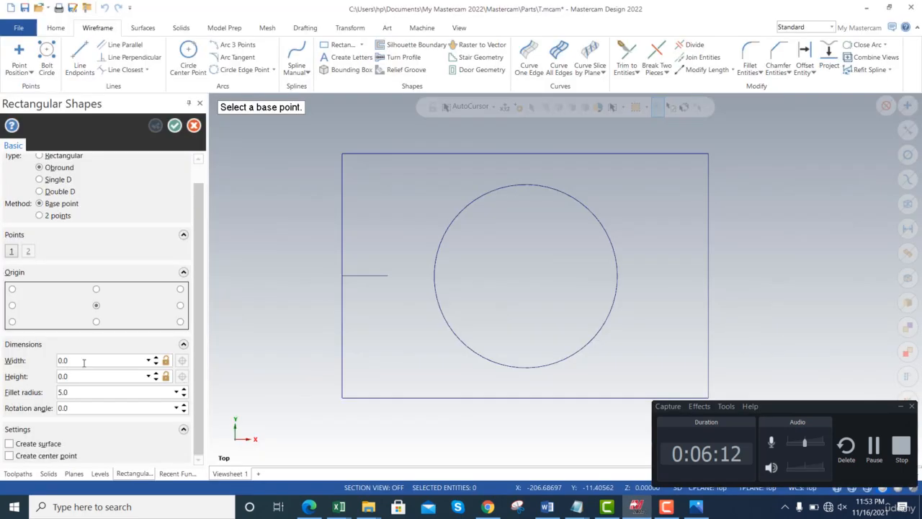
{"action": "left_click", "coordinate": [84, 360]}
{"action": "type", "text": "30"}
{"action": "key", "text": "Tab"}
{"action": "type", "text": "130"}
{"action": "key", "text": "Tab"}
{"action": "key", "text": "Tab"}
{"action": "left_click", "coordinate": [387, 276]}
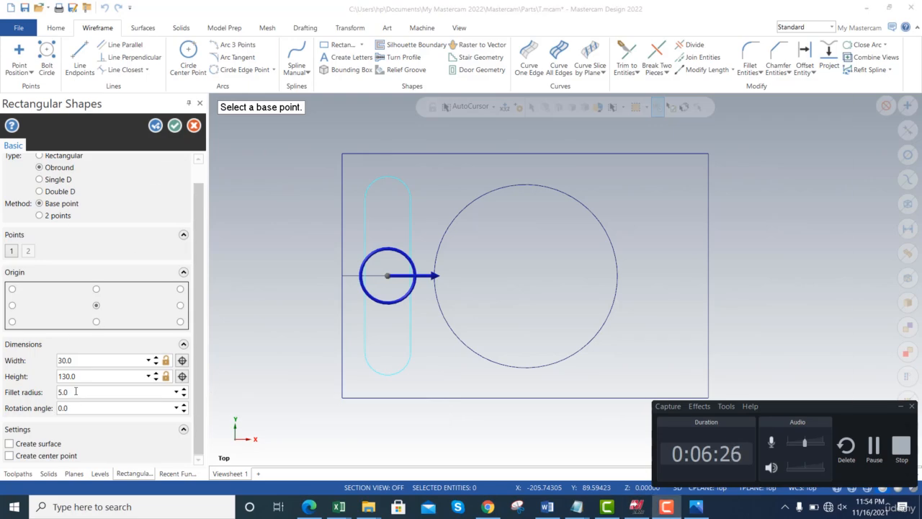
- Recheck the reference drawing, accept the slot with a fillet radius of 3 mm, and delete the 30 mm construction line
{"action": "key", "text": "alt+Tab"}
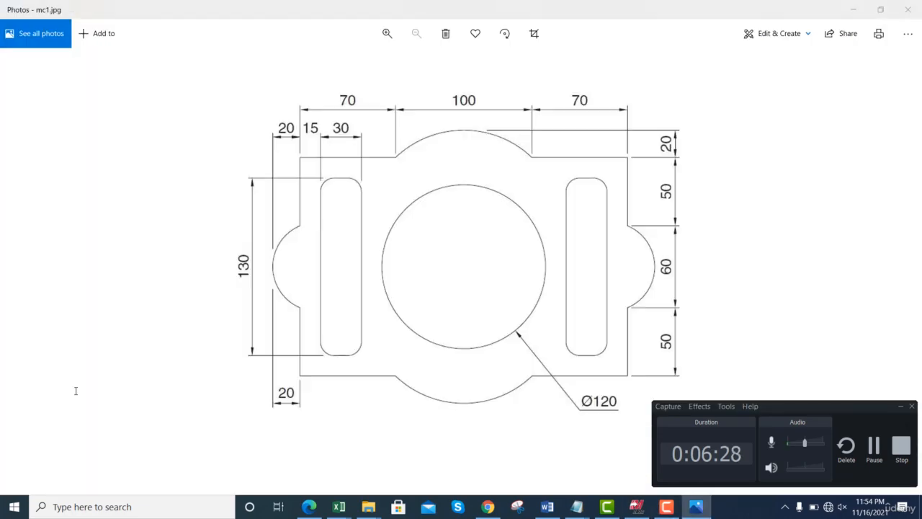
{"action": "key", "text": "alt+Tab"}
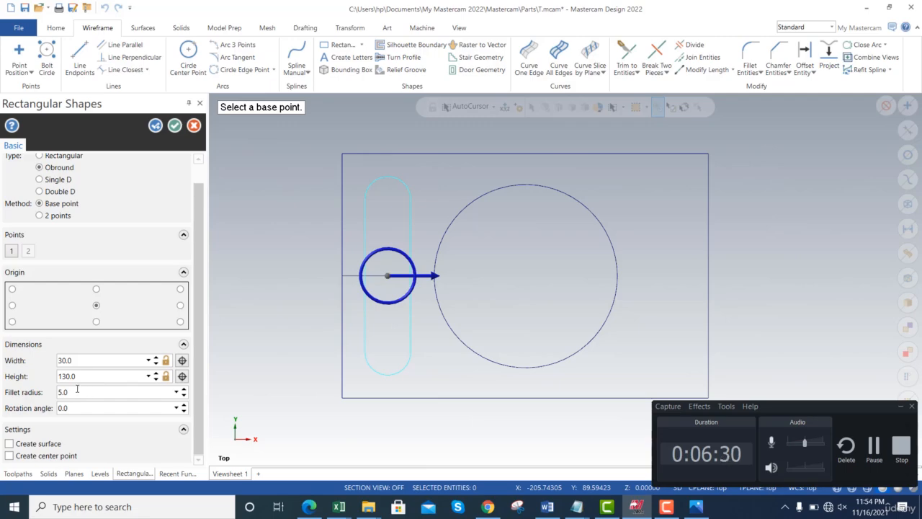
{"action": "double_click", "coordinate": [71, 391]}
{"action": "type", "text": "3"}
{"action": "key", "text": "Tab"}
{"action": "left_click", "coordinate": [174, 125]}
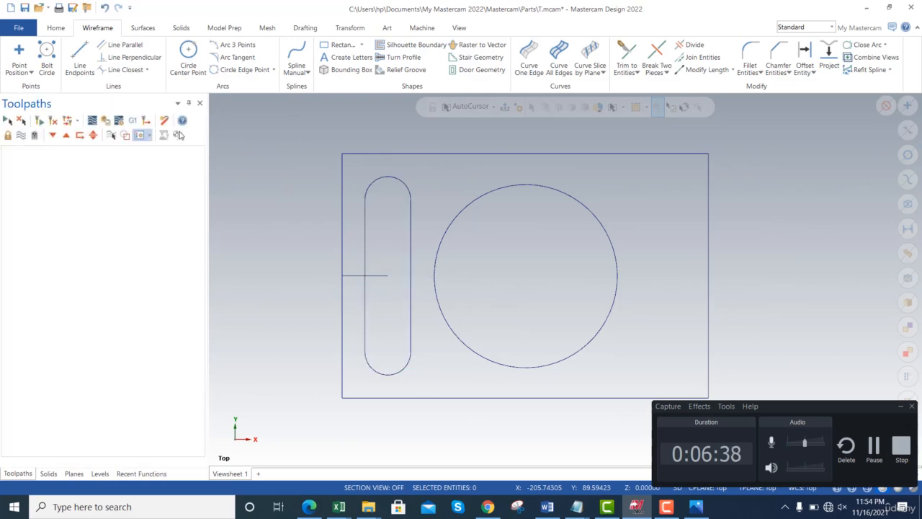
{"action": "left_click", "coordinate": [352, 275]}
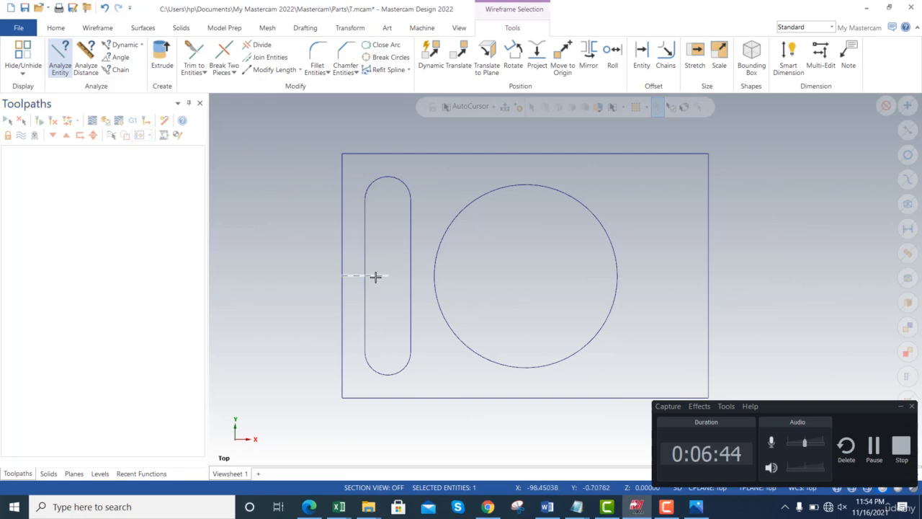
{"action": "key", "text": "Delete"}
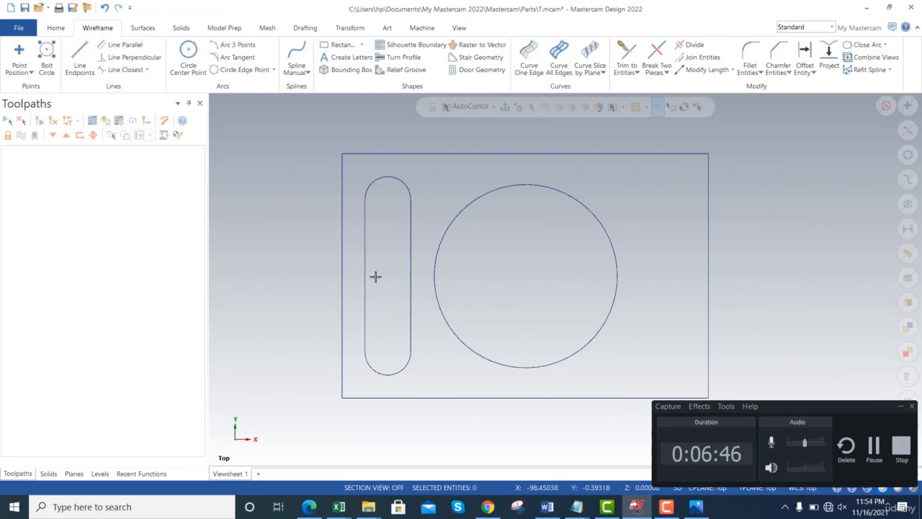
- Examine the side slot and outer arc dimensions in the mc1.jpg reference drawing, comparing them with the Mastercam geometry
{"action": "key", "text": "alt+Tab"}
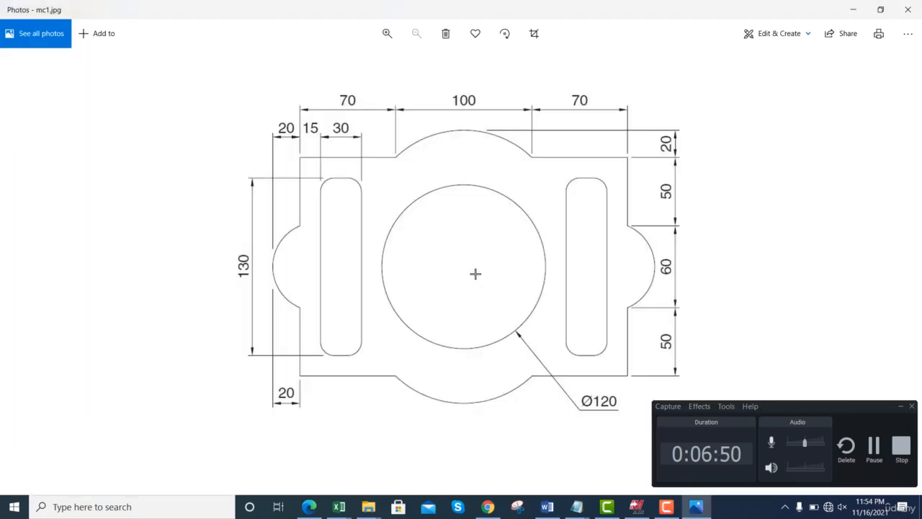
{"action": "key", "text": "alt+Tab"}
{"action": "key", "text": "alt+Tab"}
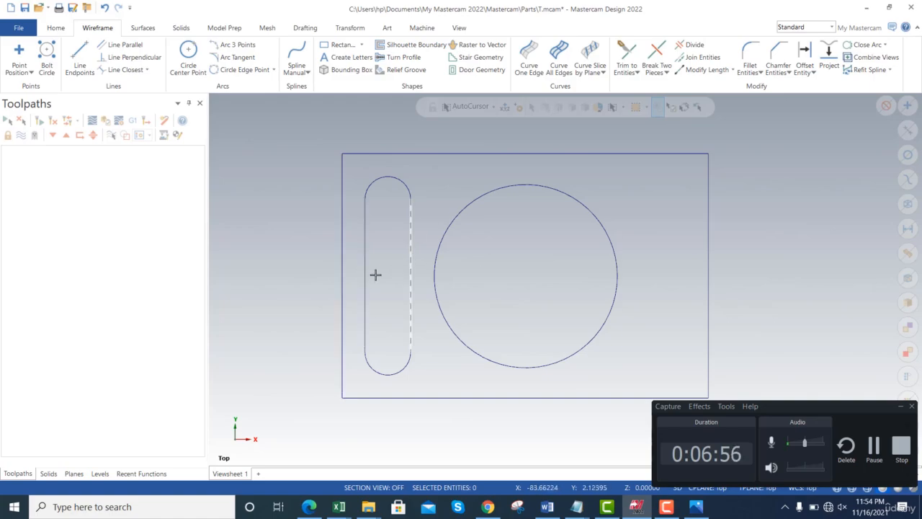
{"action": "key", "text": "alt+Tab"}
{"action": "key", "text": "alt+Tab"}
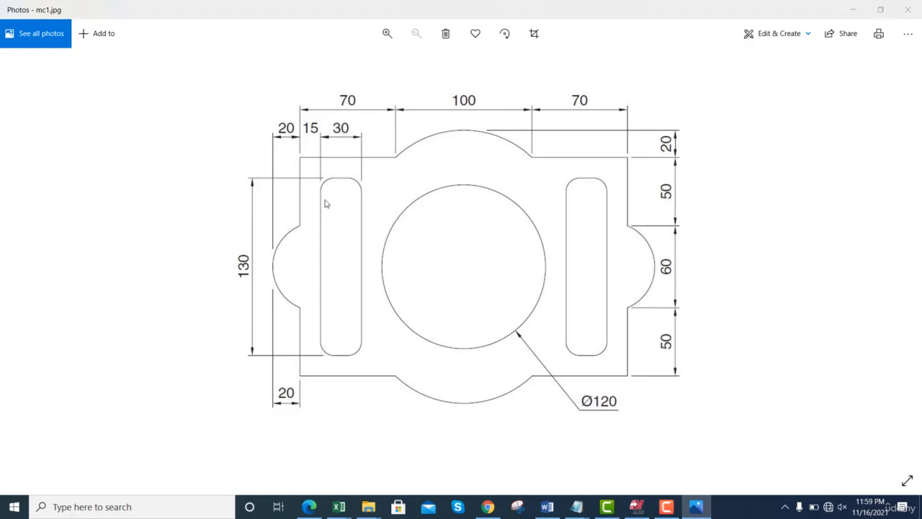
{"action": "key", "text": "alt+Tab"}
{"action": "key", "text": "Tab"}
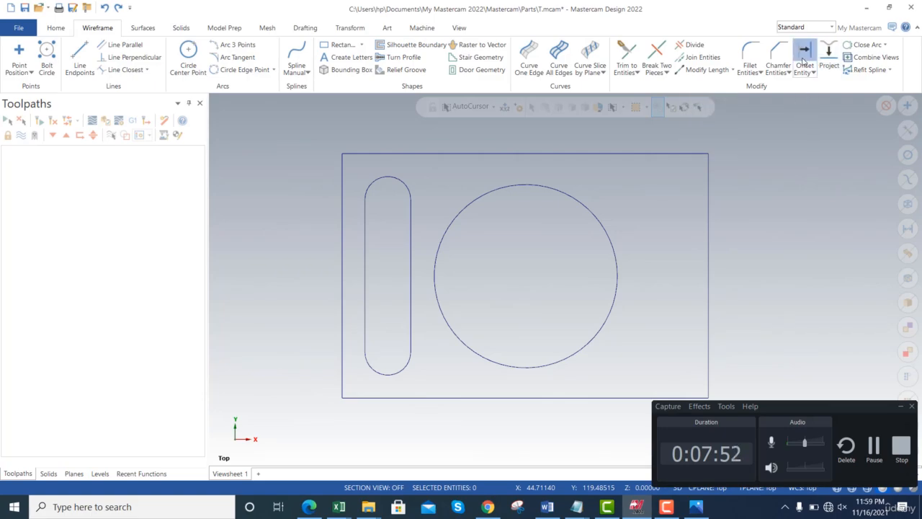
- Offset a copy of the rectangle's left edge 20 mm outward
{"action": "left_click", "coordinate": [803, 62]}
{"action": "left_click", "coordinate": [343, 245]}
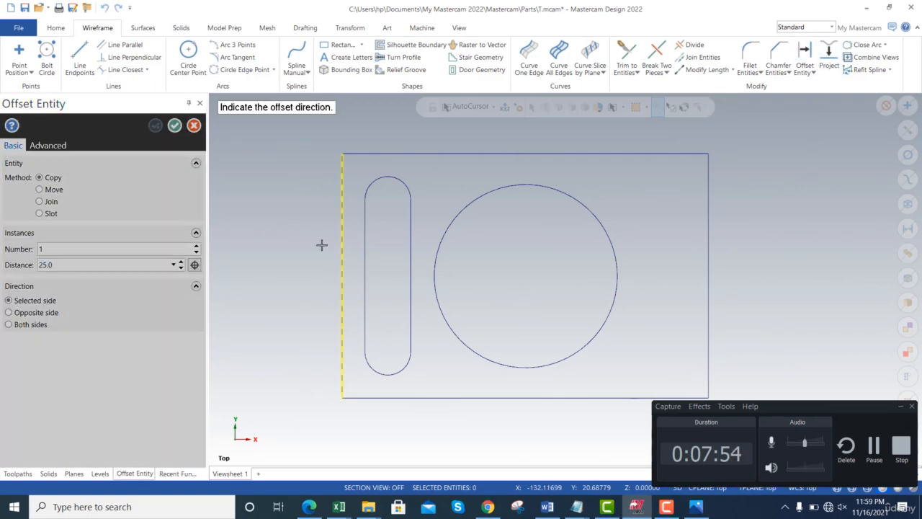
{"action": "left_click", "coordinate": [313, 246]}
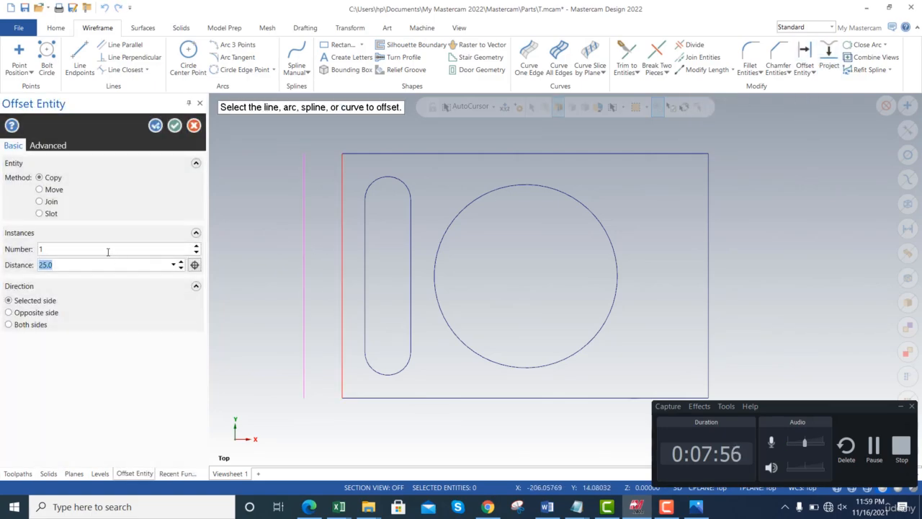
{"action": "type", "text": "2"}
{"action": "key", "text": "Return"}
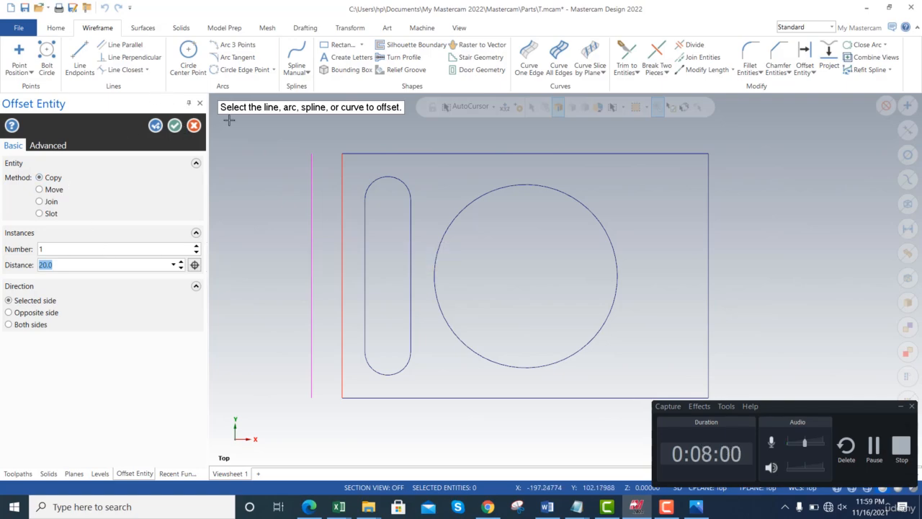
{"action": "left_click", "coordinate": [175, 126]}
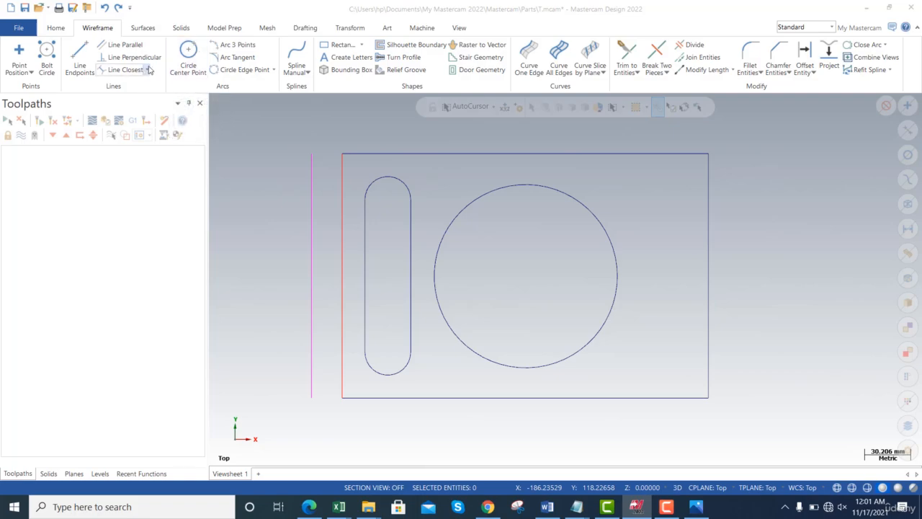
- Create a single 25 mm bisecting line between the rectangle's top and bottom edges, starting at the left edge
{"action": "left_click", "coordinate": [148, 70]}
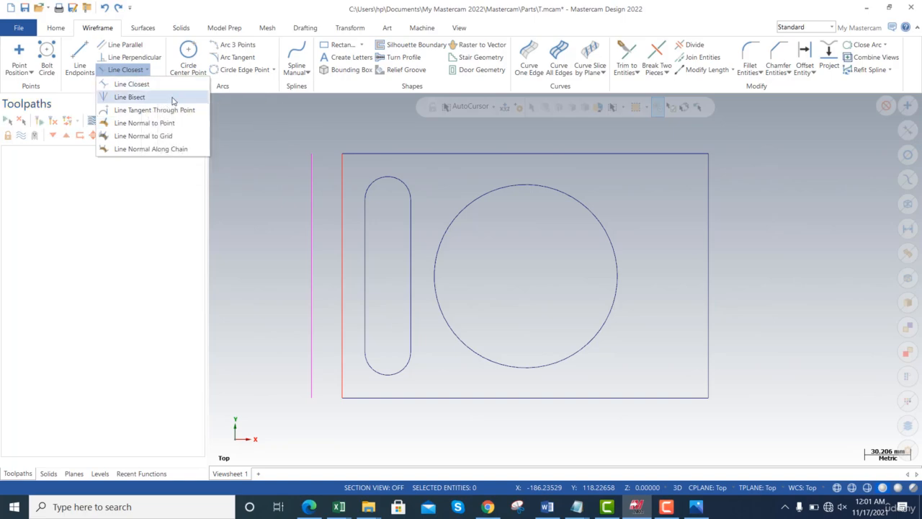
{"action": "left_click", "coordinate": [173, 98]}
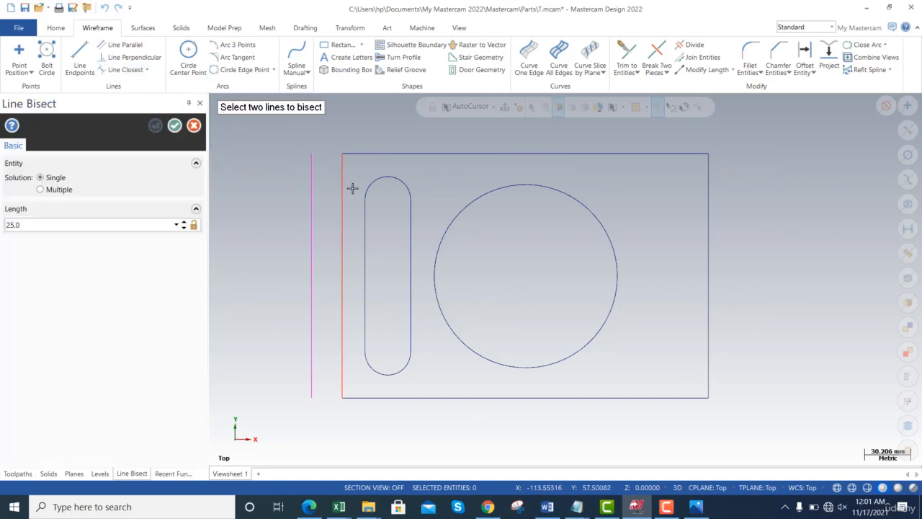
{"action": "left_click", "coordinate": [369, 153]}
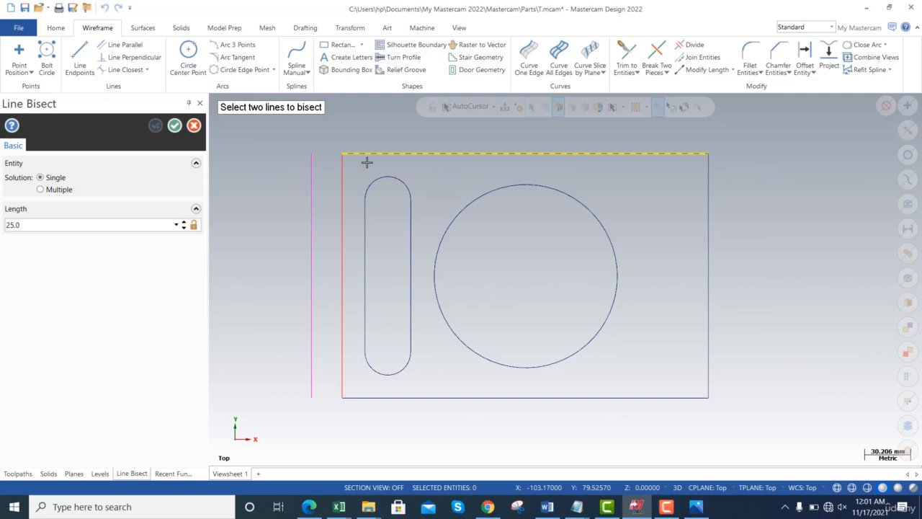
{"action": "left_click", "coordinate": [375, 396]}
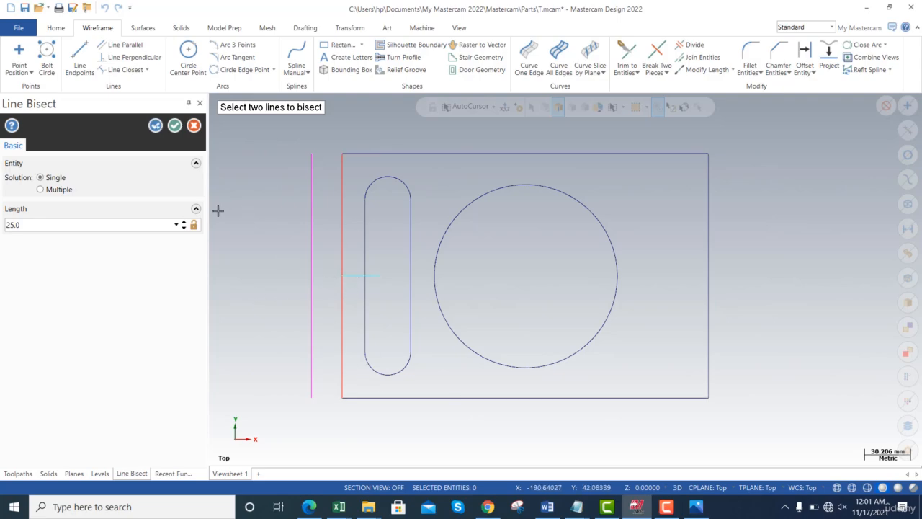
{"action": "double_click", "coordinate": [48, 224]}
{"action": "left_click", "coordinate": [174, 129]}
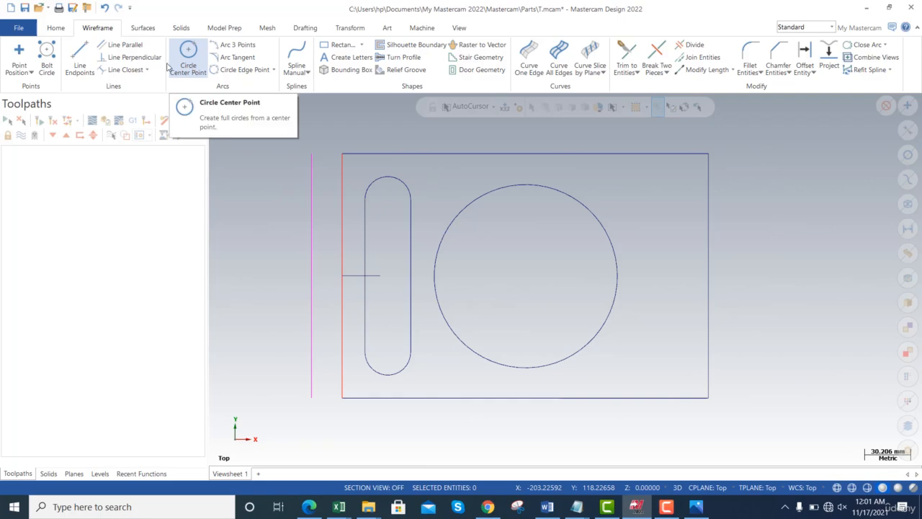
- Draw a vertical 60 mm line centered on the left edge's midpoint using the Midpoint method, and delete the rectangle's full-length left edge
{"action": "left_click", "coordinate": [80, 58]}
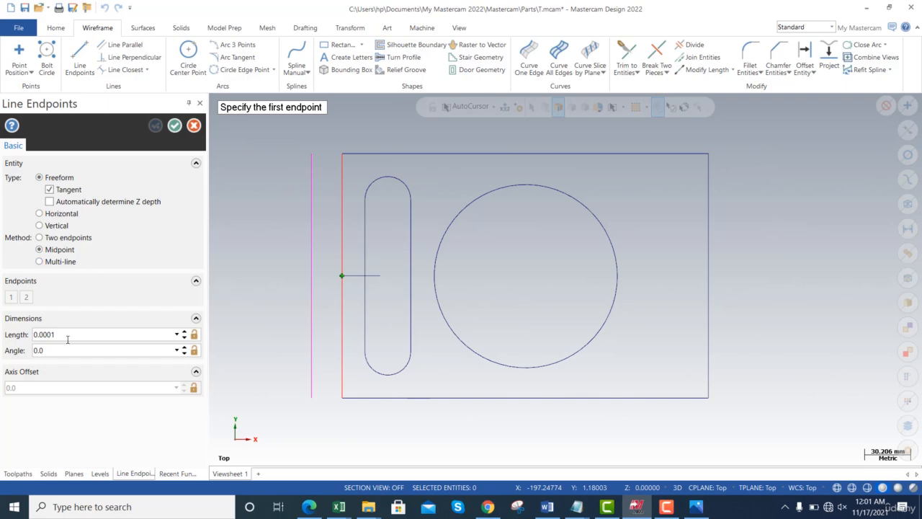
{"action": "left_click", "coordinate": [342, 275]}
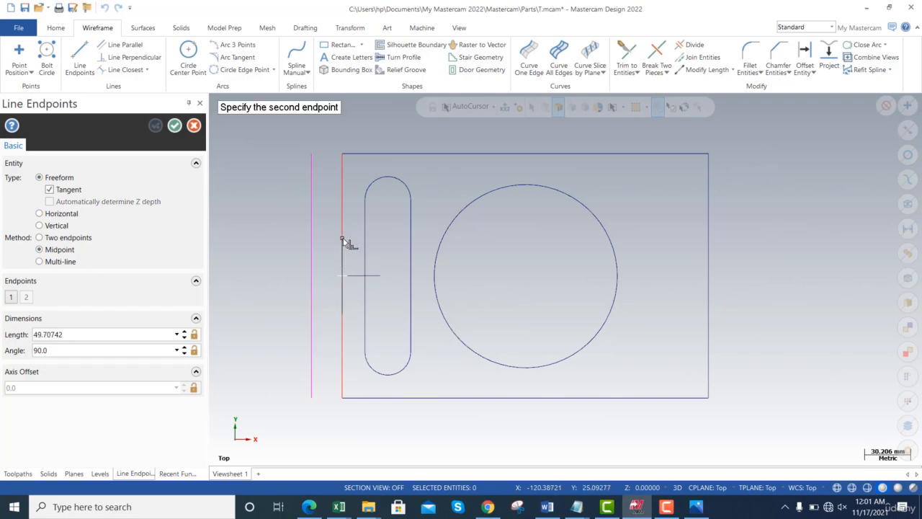
{"action": "left_click", "coordinate": [344, 238]}
{"action": "double_click", "coordinate": [101, 332]}
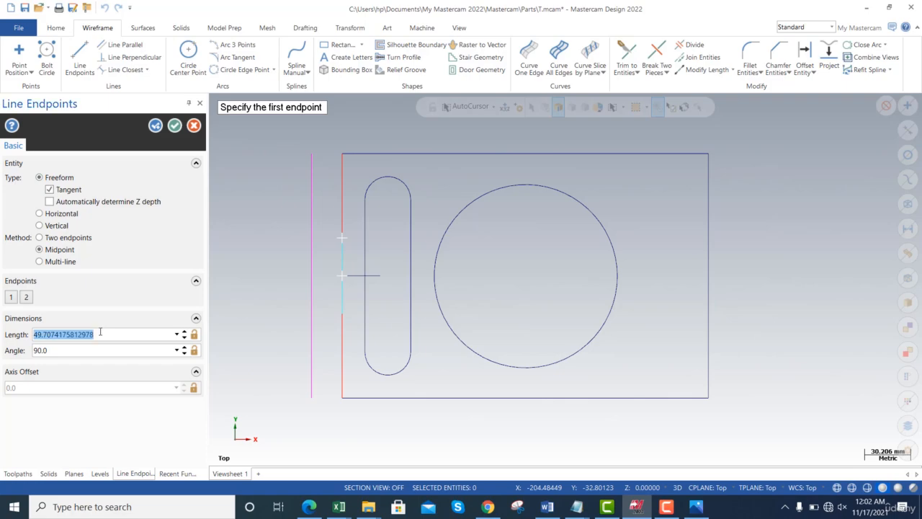
{"action": "type", "text": "60.0"}
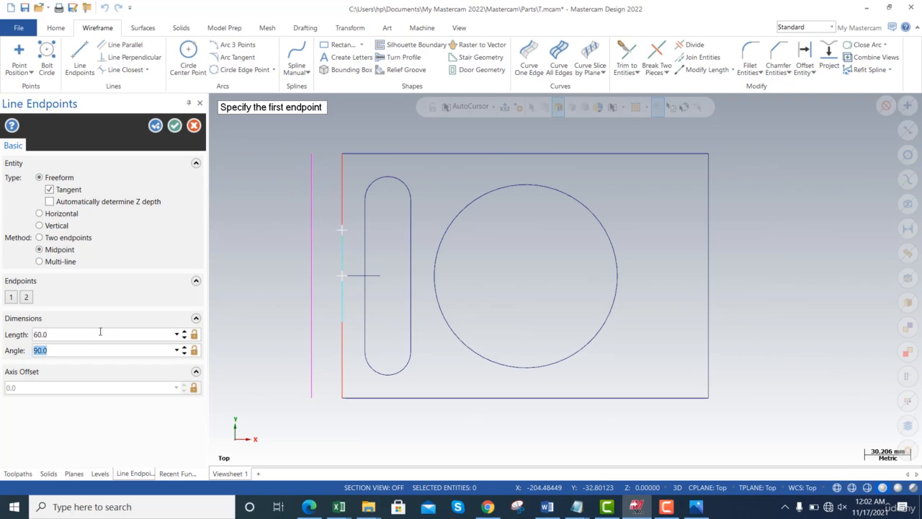
{"action": "left_click", "coordinate": [175, 126]}
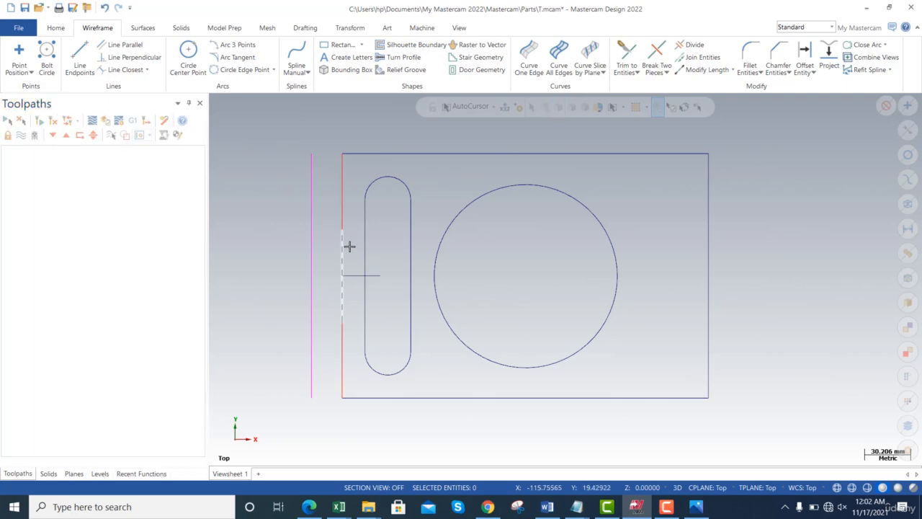
{"action": "left_click", "coordinate": [341, 199]}
{"action": "key", "text": "Delete"}
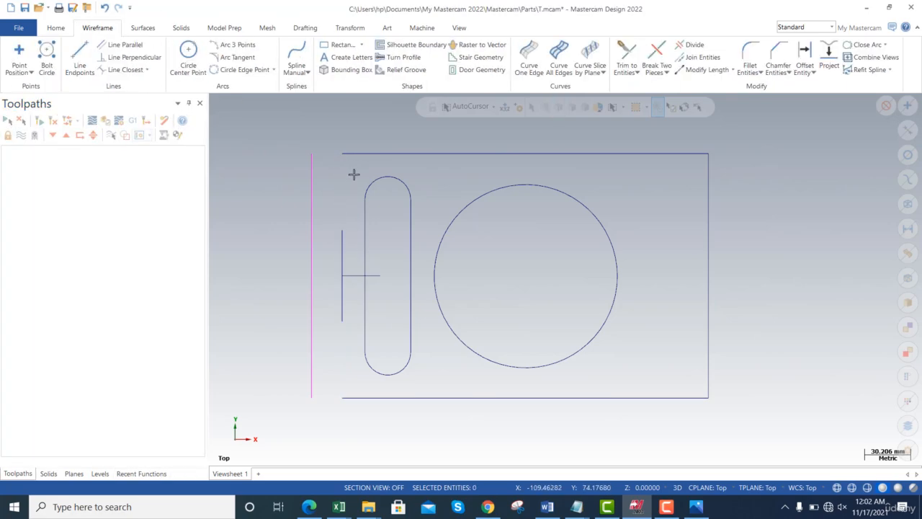
- Check the line properties of the short vertical line at the plate's left edge
{"action": "left_click", "coordinate": [345, 262]}
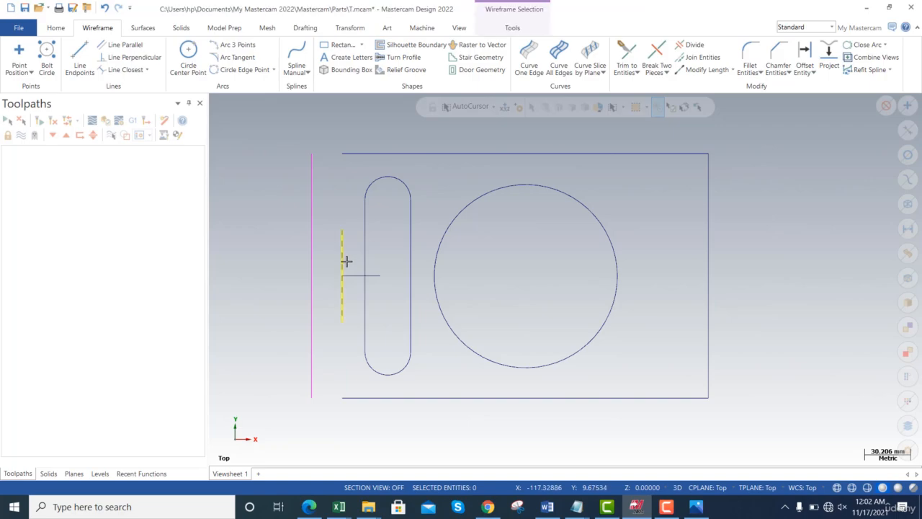
{"action": "left_click", "coordinate": [62, 67]}
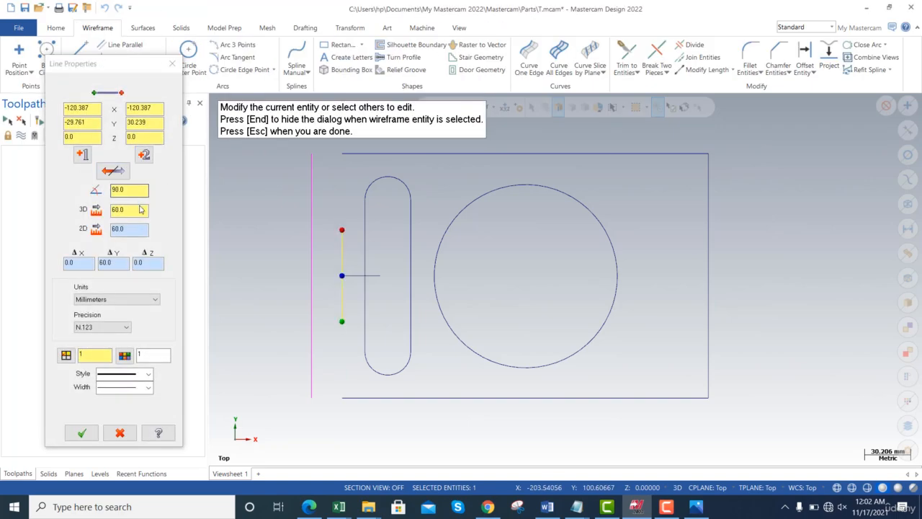
{"action": "left_click", "coordinate": [172, 65]}
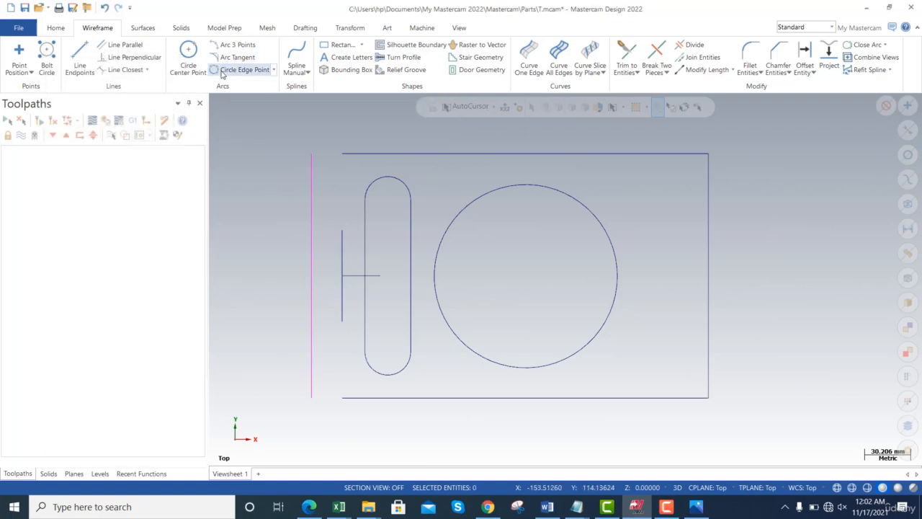
- Draw an Arc Endpoints arc between the ends of the 60 mm vertical line, passing through the outer offset line's midpoint
{"action": "left_click", "coordinate": [274, 70]}
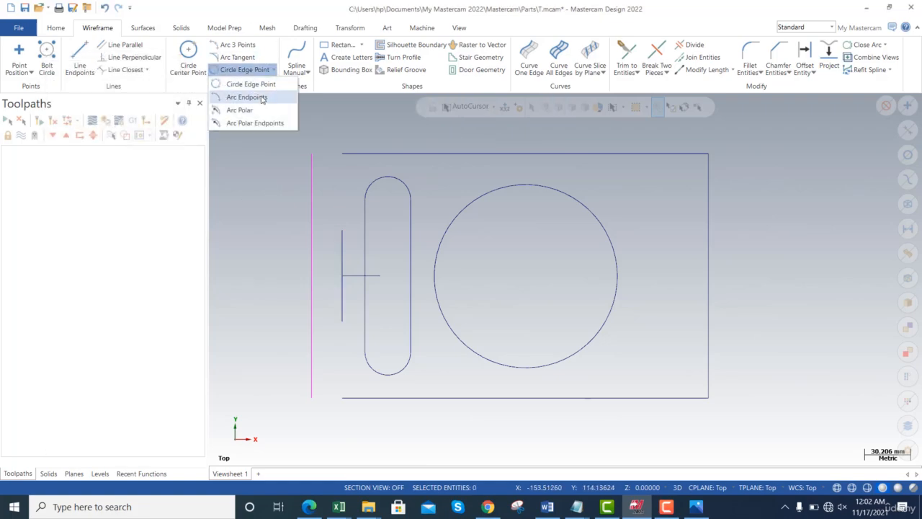
{"action": "left_click", "coordinate": [262, 99]}
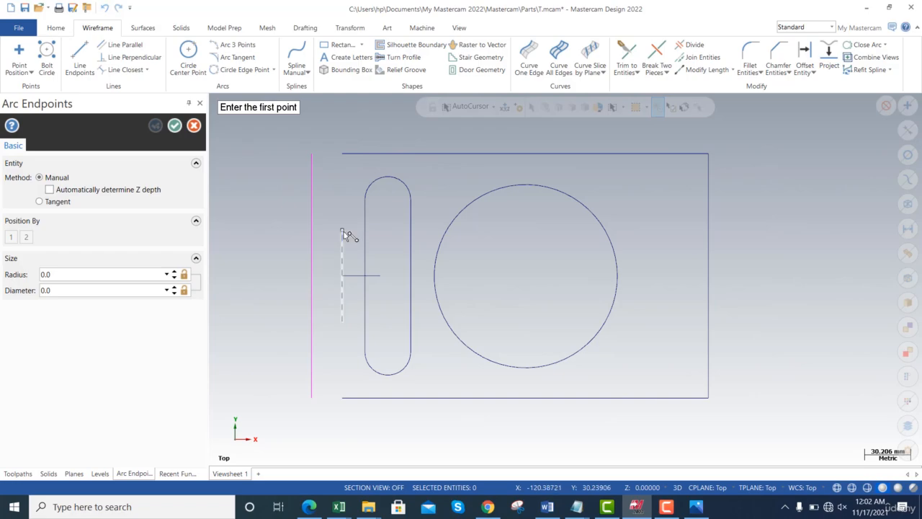
{"action": "left_click", "coordinate": [342, 229]}
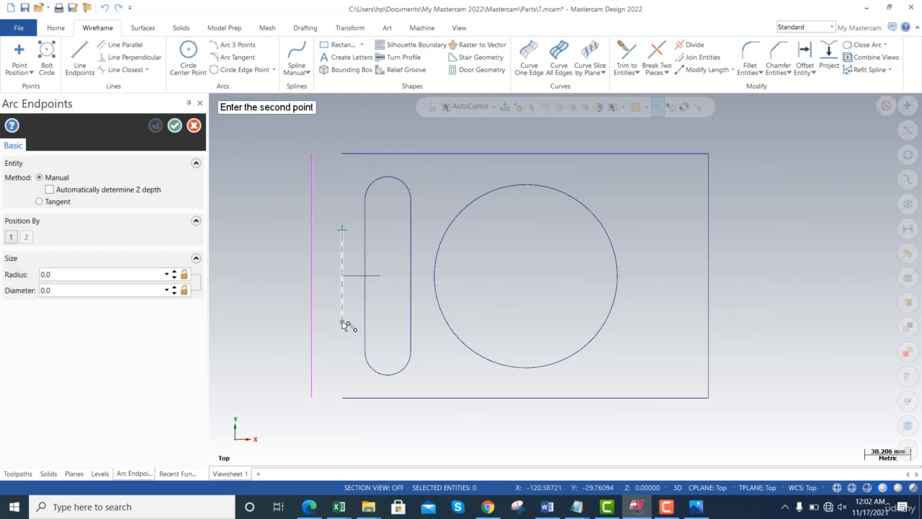
{"action": "left_click", "coordinate": [342, 322]}
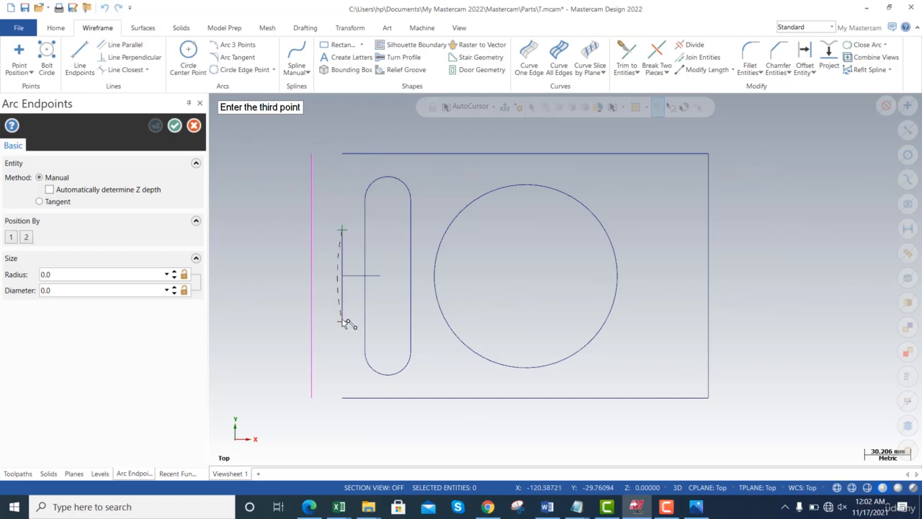
{"action": "left_click", "coordinate": [312, 276]}
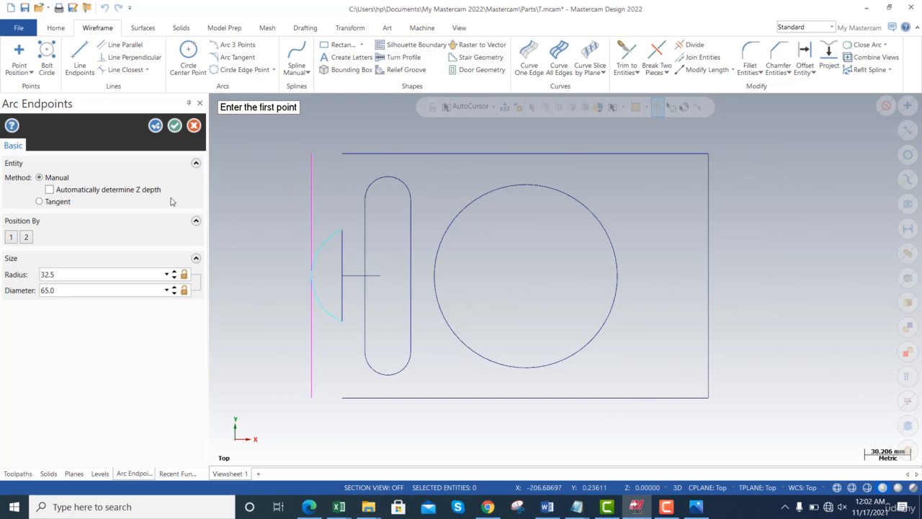
{"action": "left_click", "coordinate": [175, 126]}
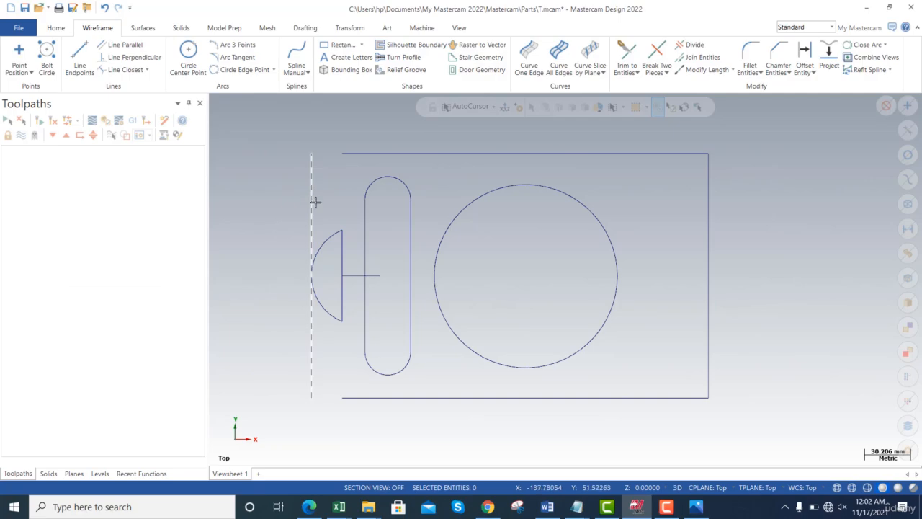
{"action": "key", "text": "F9"}
{"action": "key", "text": "alt+Tab"}
{"action": "key", "text": "alt+Tab"}
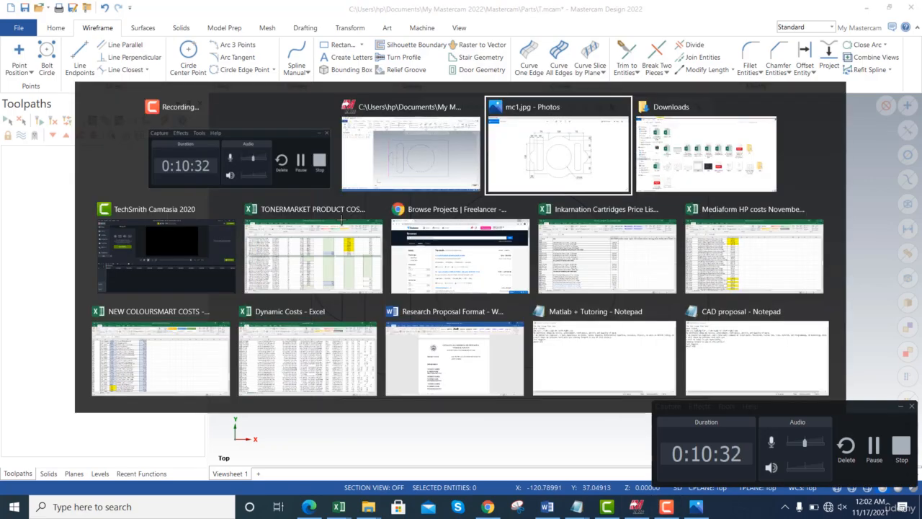
{"action": "key", "text": "alt+Tab"}
{"action": "key", "text": "alt+Tab"}
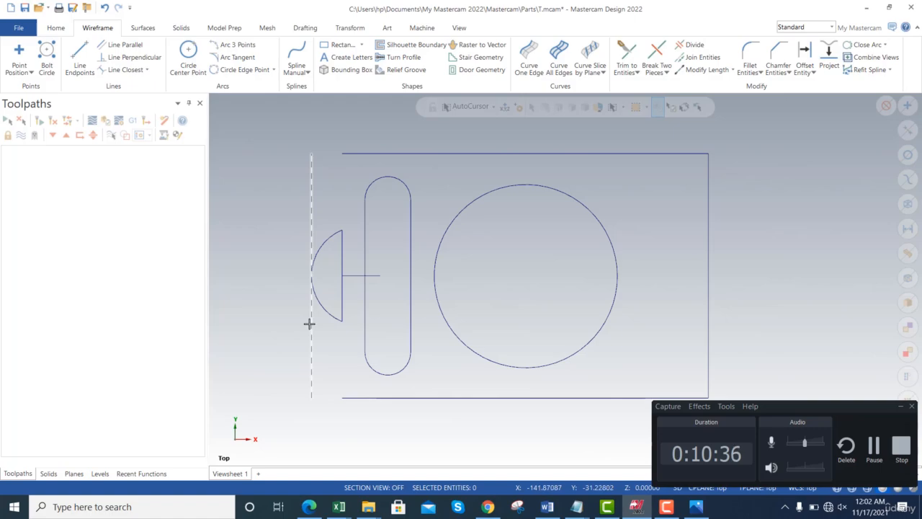
- Delete the outer offset line, the short horizontal bisecting line and the 60 mm vertical line
{"action": "left_click", "coordinate": [310, 322]}
{"action": "key", "text": "Delete"}
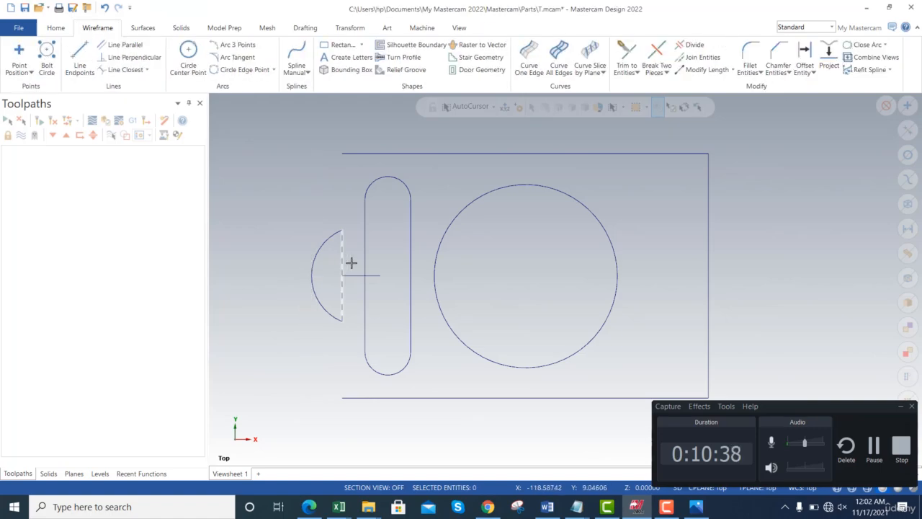
{"action": "left_click", "coordinate": [352, 275]}
{"action": "key", "text": "Delete"}
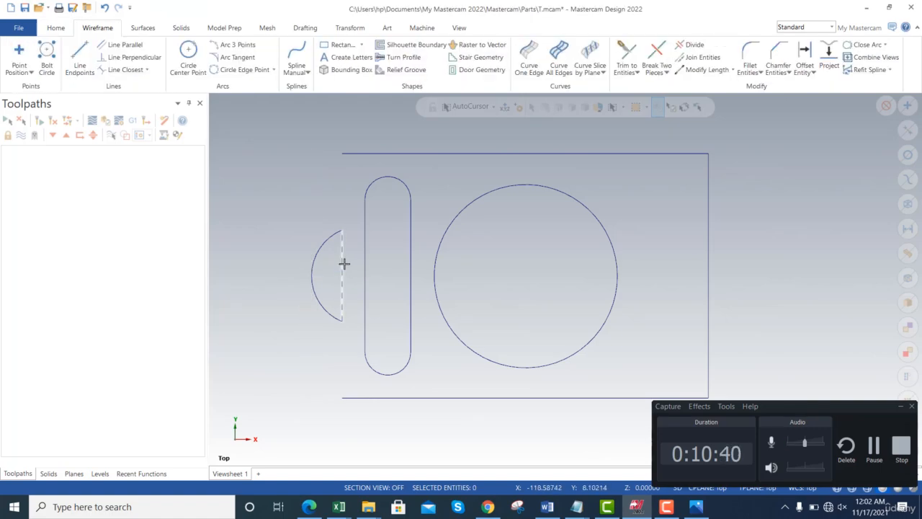
{"action": "left_click", "coordinate": [343, 262]}
{"action": "key", "text": "Delete"}
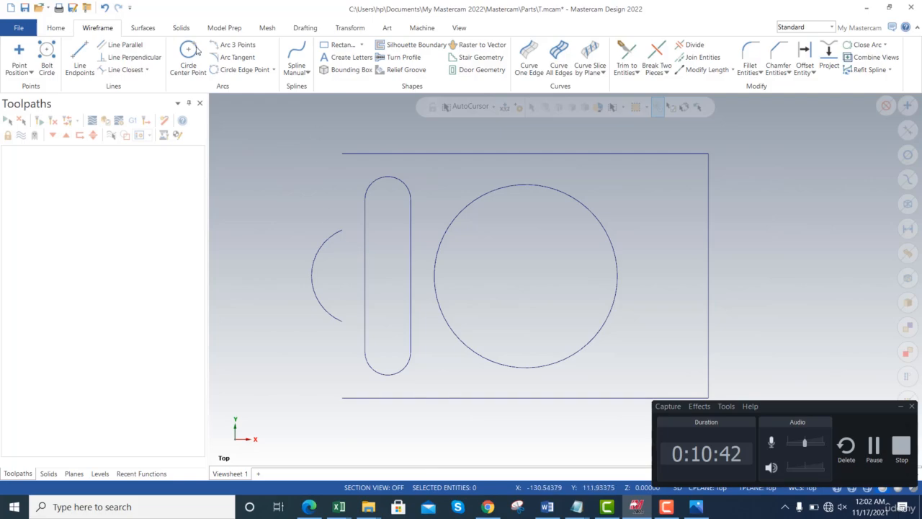
- Draw two-endpoint lines joining the outer arc's ends to the plate's upper-left and lower-left corners, 50 mm each
{"action": "left_click", "coordinate": [80, 58]}
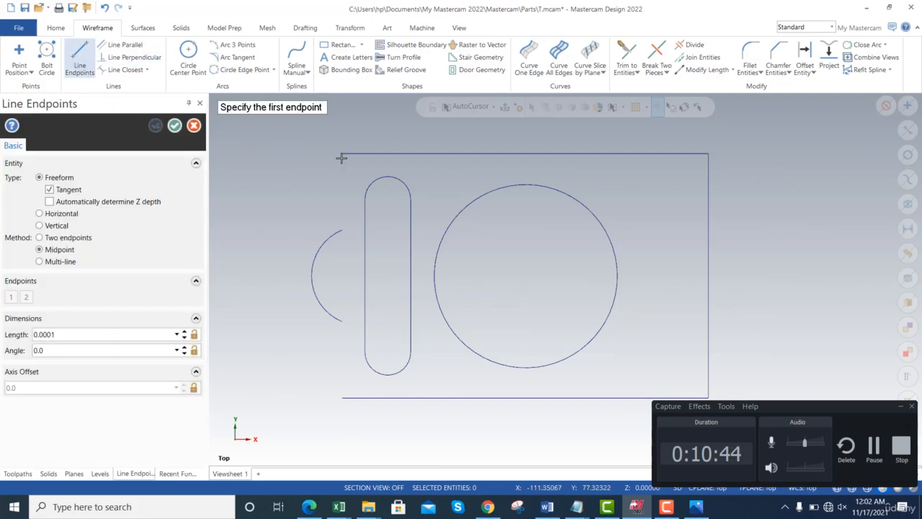
{"action": "left_click", "coordinate": [343, 154]}
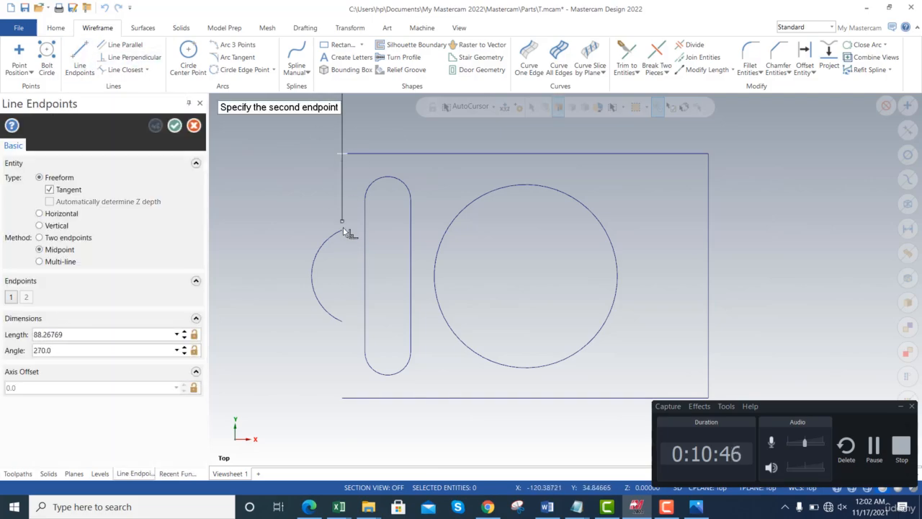
{"action": "left_click", "coordinate": [57, 240]}
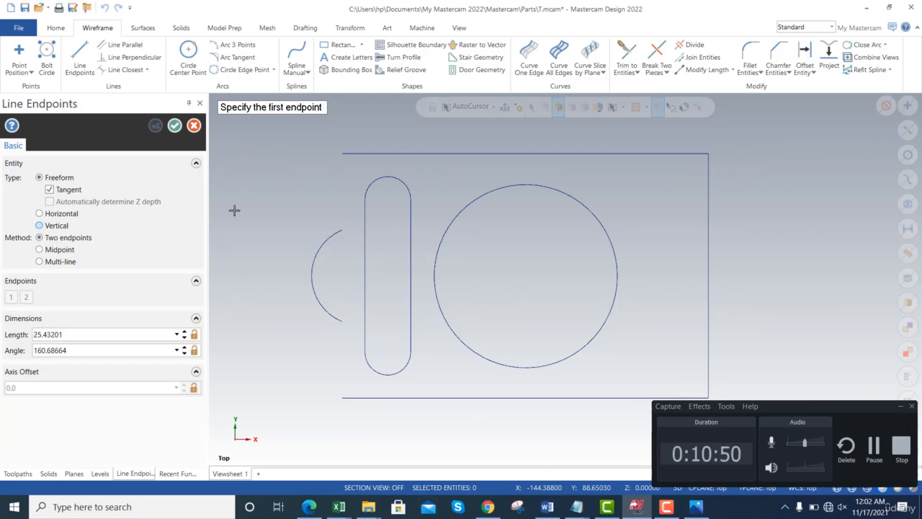
{"action": "left_click", "coordinate": [342, 154]}
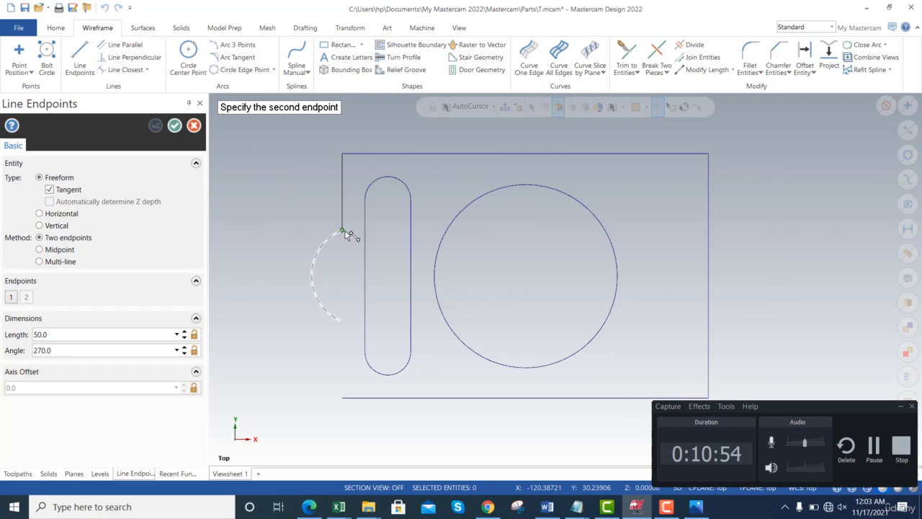
{"action": "left_click", "coordinate": [343, 232]}
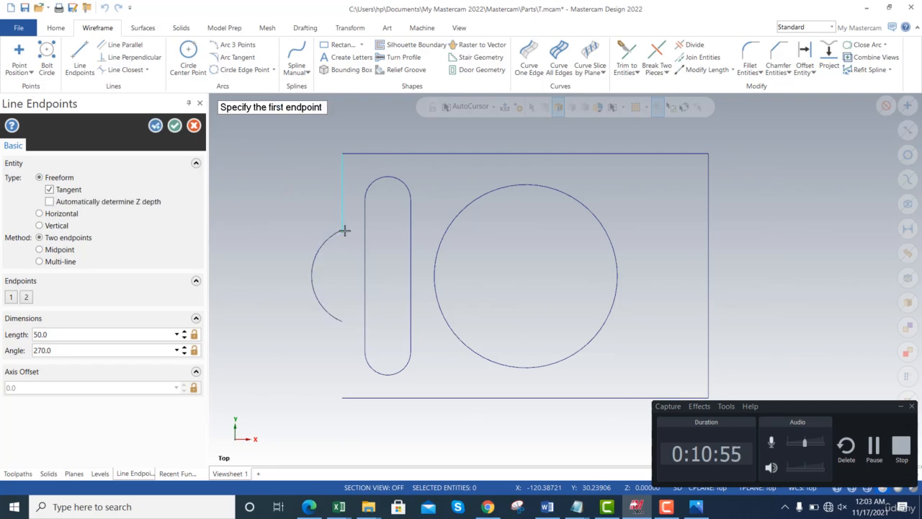
{"action": "left_click", "coordinate": [342, 322]}
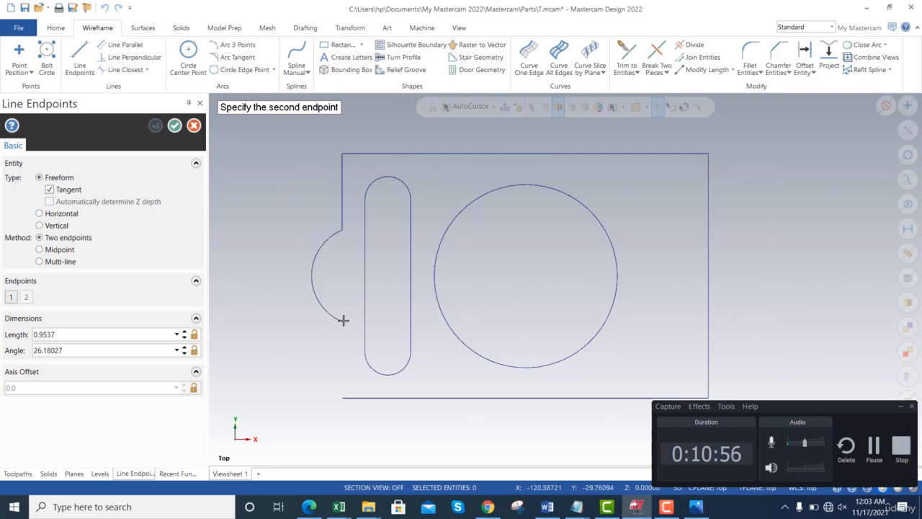
{"action": "left_click", "coordinate": [344, 401]}
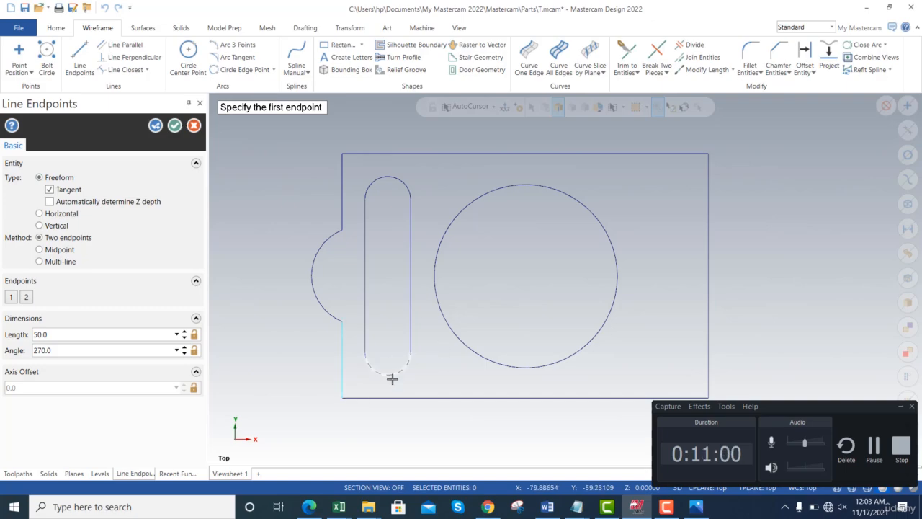
{"action": "left_click", "coordinate": [175, 125]}
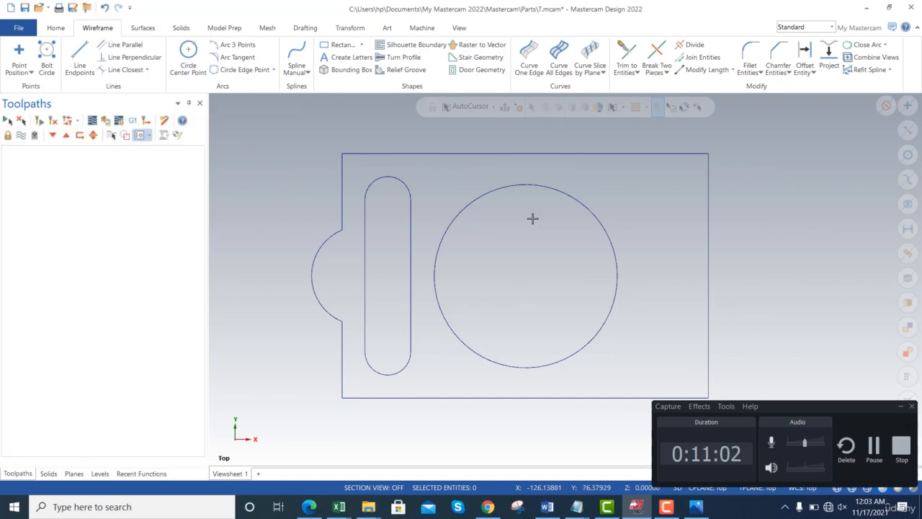
- Delete the plate's right edge and minimize the recorder window covering the drawing
{"action": "left_click", "coordinate": [709, 251]}
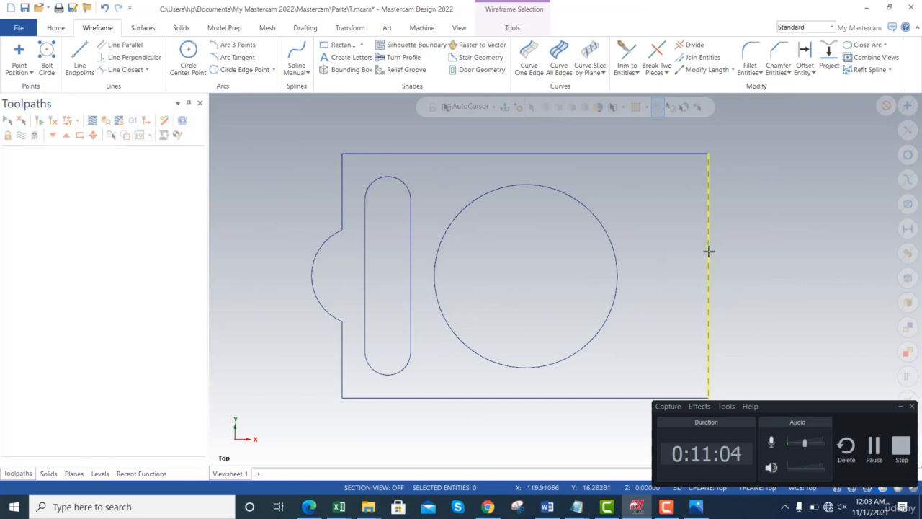
{"action": "key", "text": "Delete"}
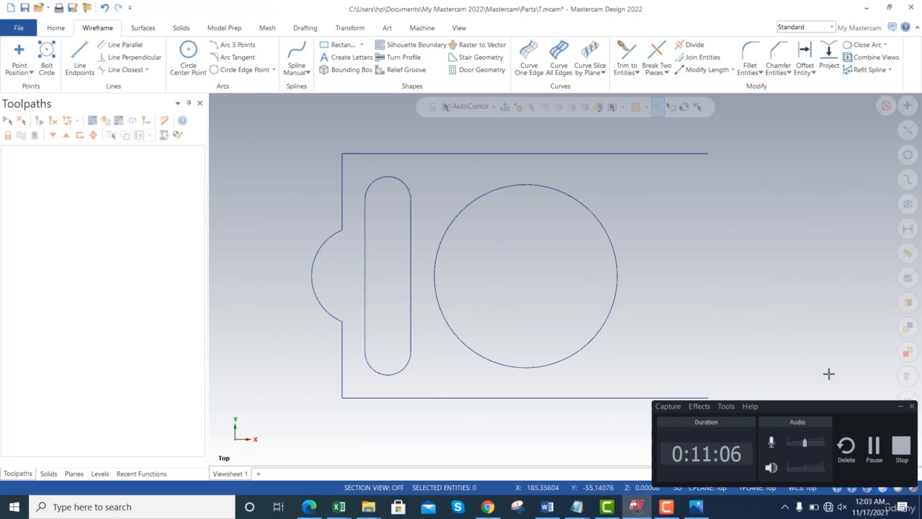
{"action": "left_click", "coordinate": [900, 408]}
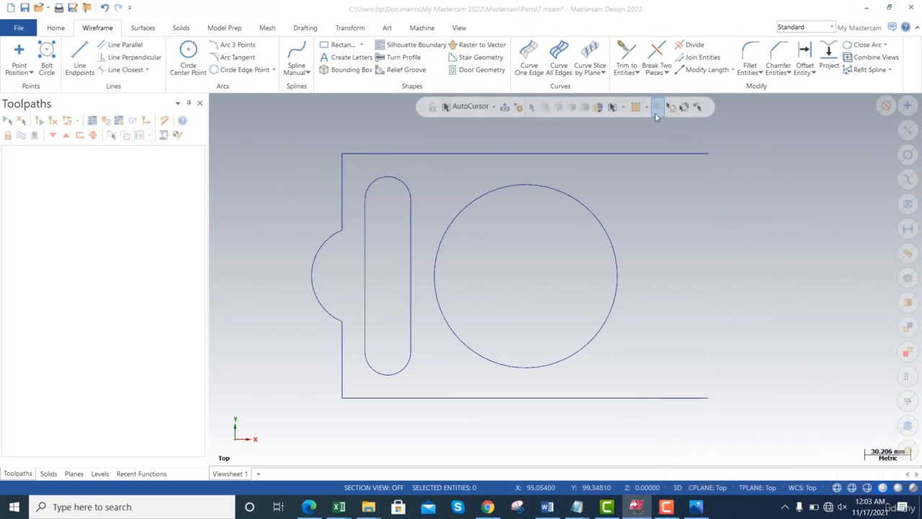
- Draw a vertical 160 mm line through the circle, from the top edge's midpoint to the bottom edge's midpoint
{"action": "left_click", "coordinate": [79, 56]}
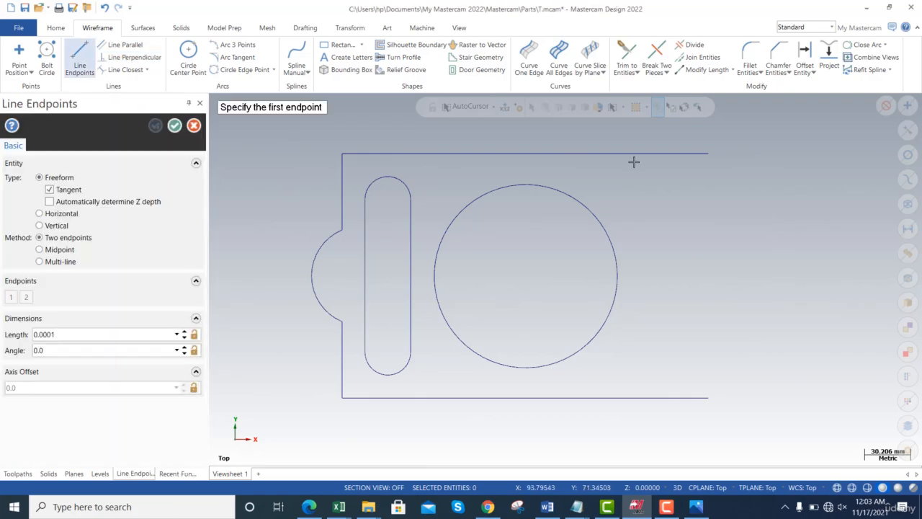
{"action": "left_click", "coordinate": [525, 153]}
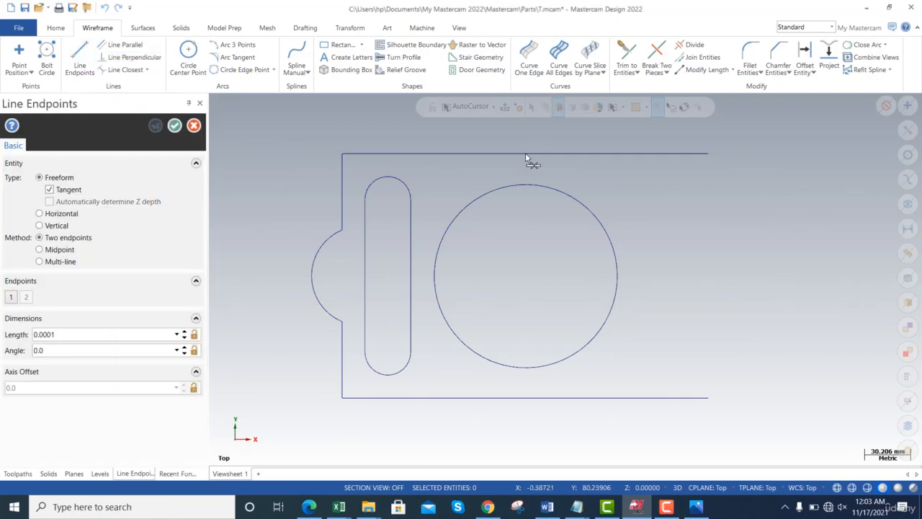
{"action": "left_click", "coordinate": [526, 399]}
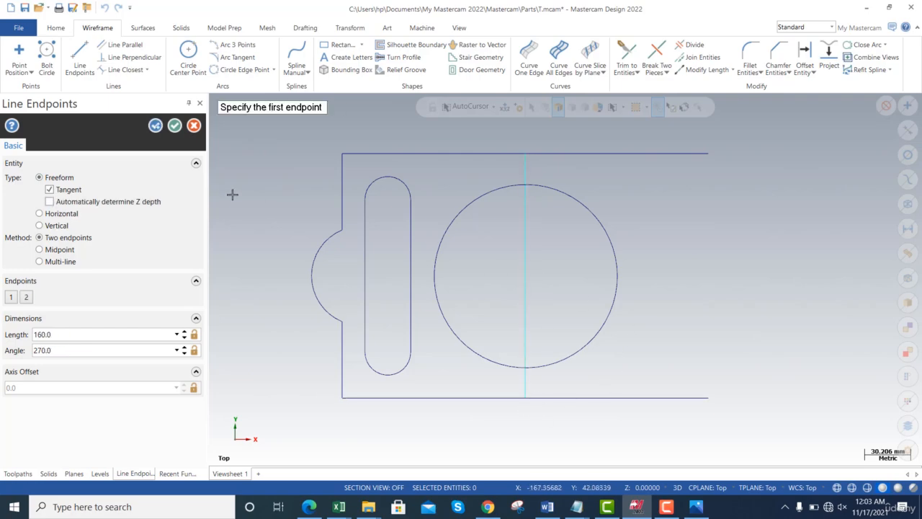
{"action": "left_click", "coordinate": [175, 126]}
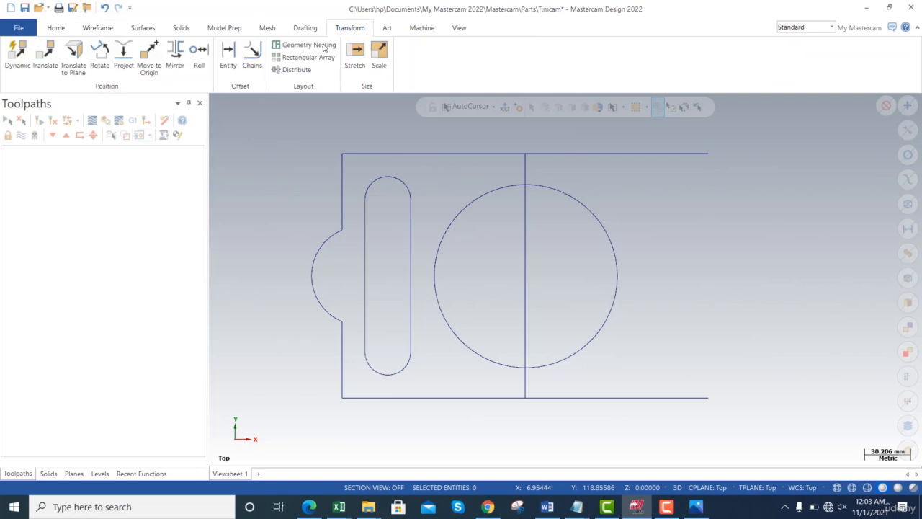
- Mirror a copy of the left slot, side arc and two left edge lines about the vertical centre line
{"action": "left_click", "coordinate": [347, 29]}
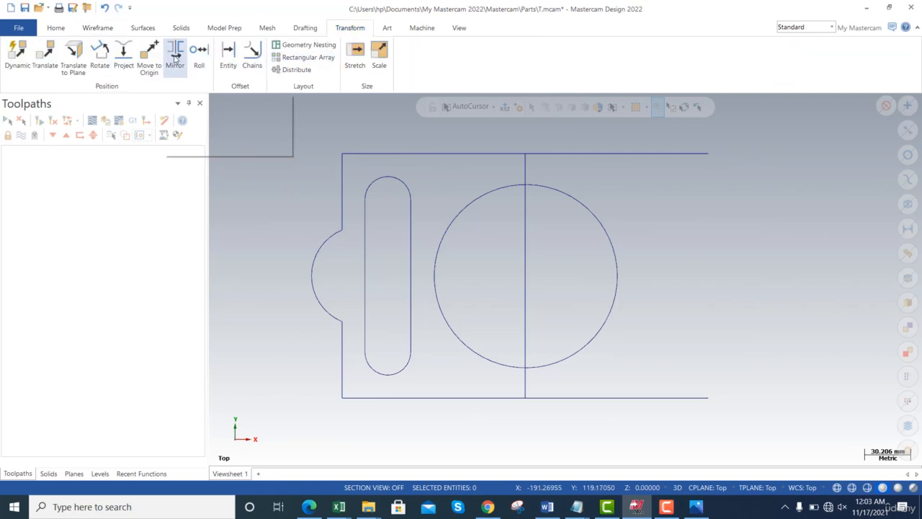
{"action": "left_click", "coordinate": [175, 54]}
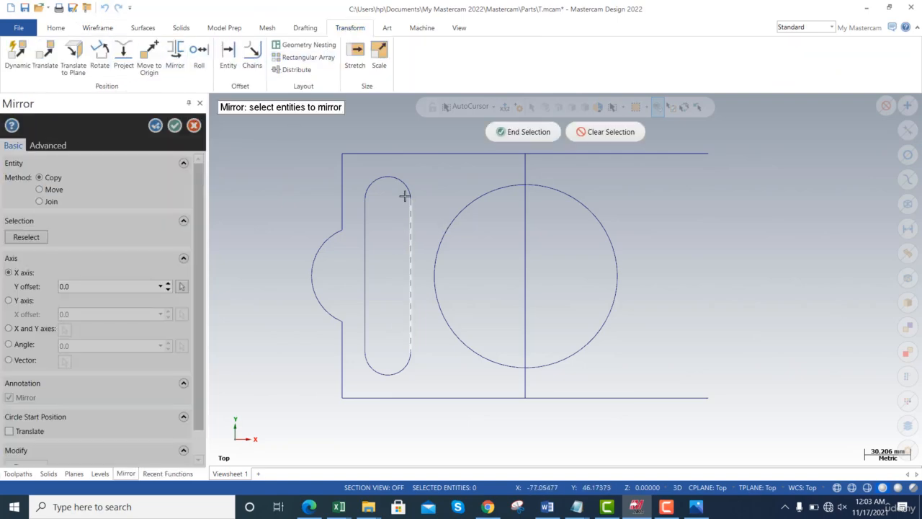
{"action": "left_click", "coordinate": [405, 195]}
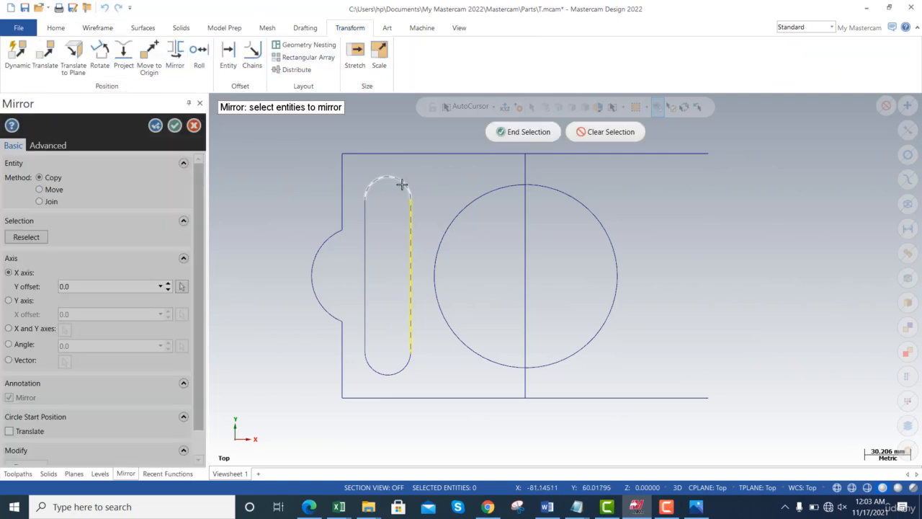
{"action": "left_click", "coordinate": [397, 372]}
{"action": "left_click", "coordinate": [349, 328]}
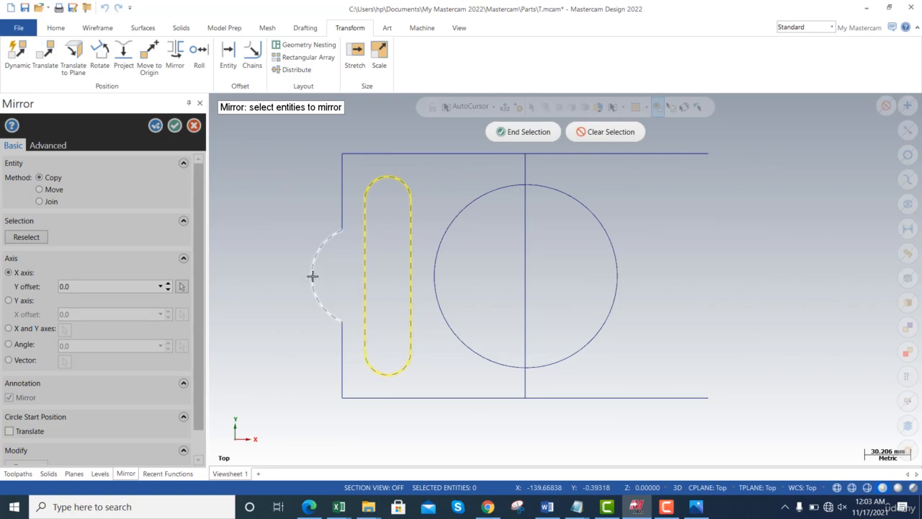
{"action": "left_click", "coordinate": [313, 275]}
{"action": "left_click", "coordinate": [345, 347]}
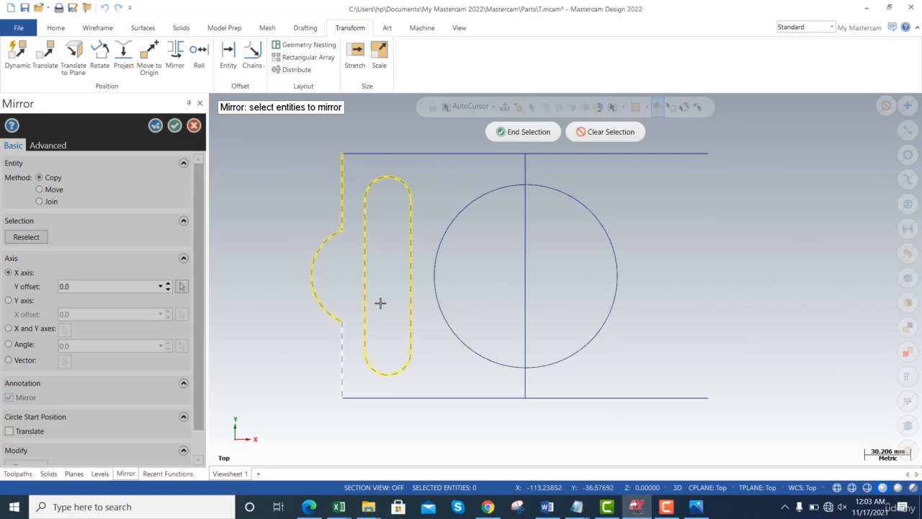
{"action": "left_click", "coordinate": [531, 137]}
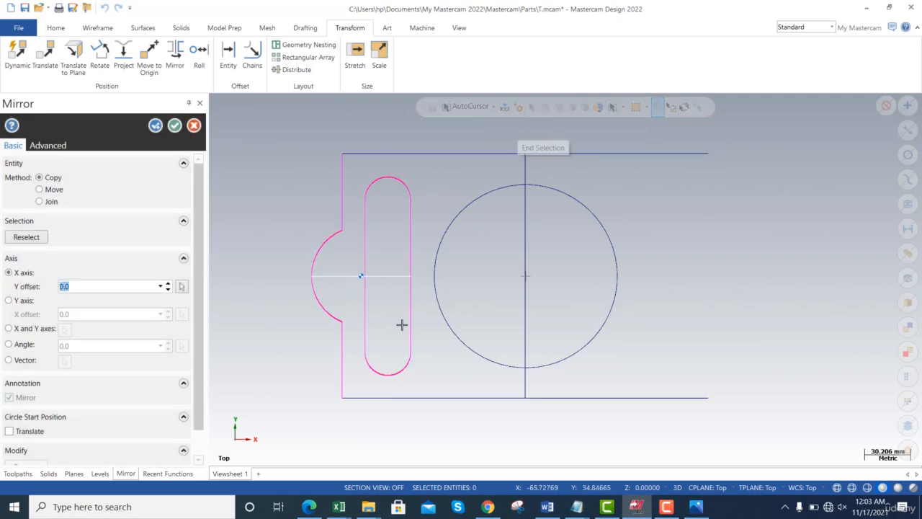
{"action": "left_click", "coordinate": [526, 233]}
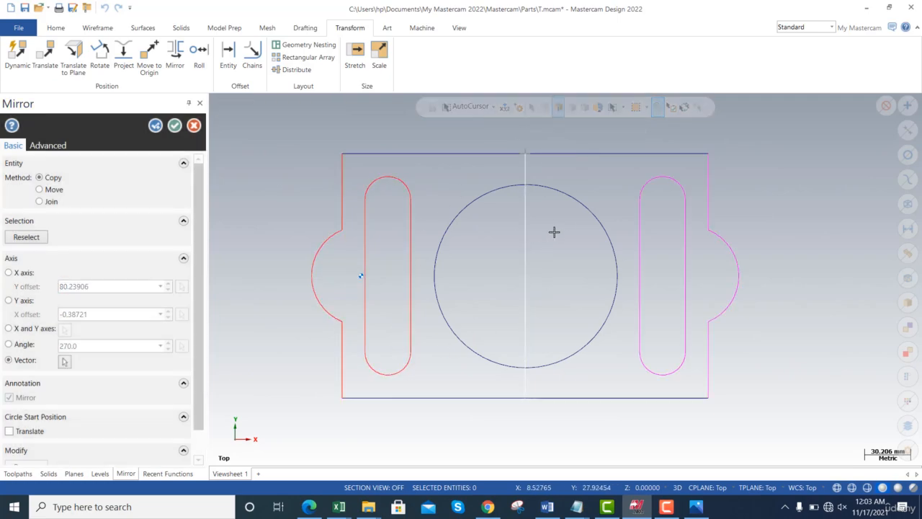
{"action": "left_click", "coordinate": [173, 126]}
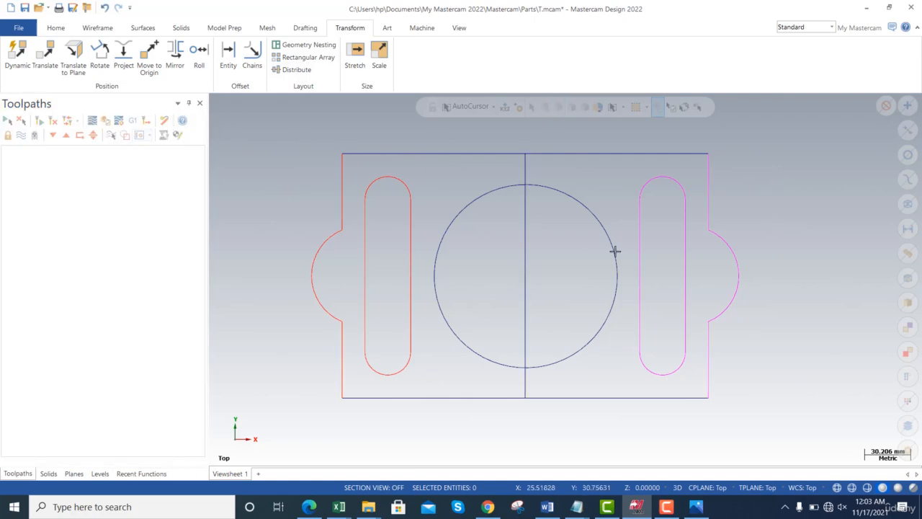
- Switch to mc1.jpg in Photos to examine the top arc's dimensions, and return to Mastercam
{"action": "key", "text": "alt+Tab"}
{"action": "key", "text": "alt+Tab"}
{"action": "key", "text": "alt+Tab"}
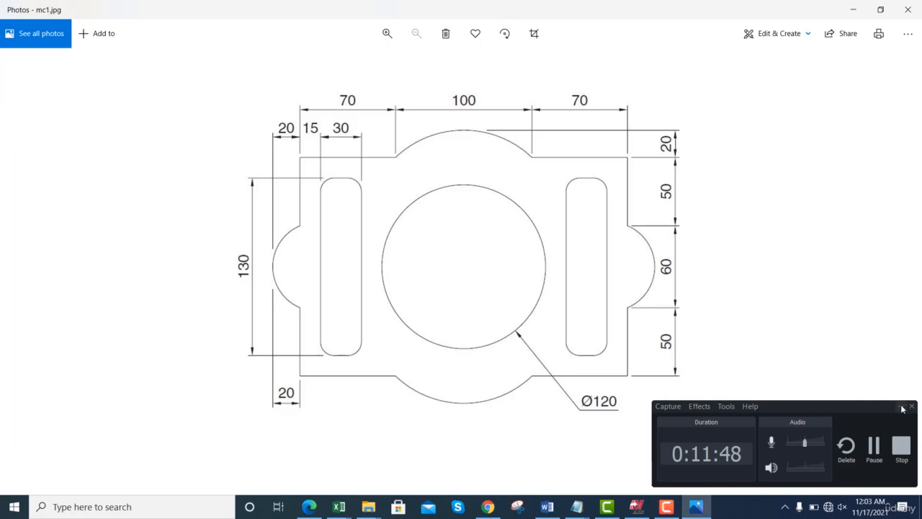
{"action": "left_click", "coordinate": [902, 407]}
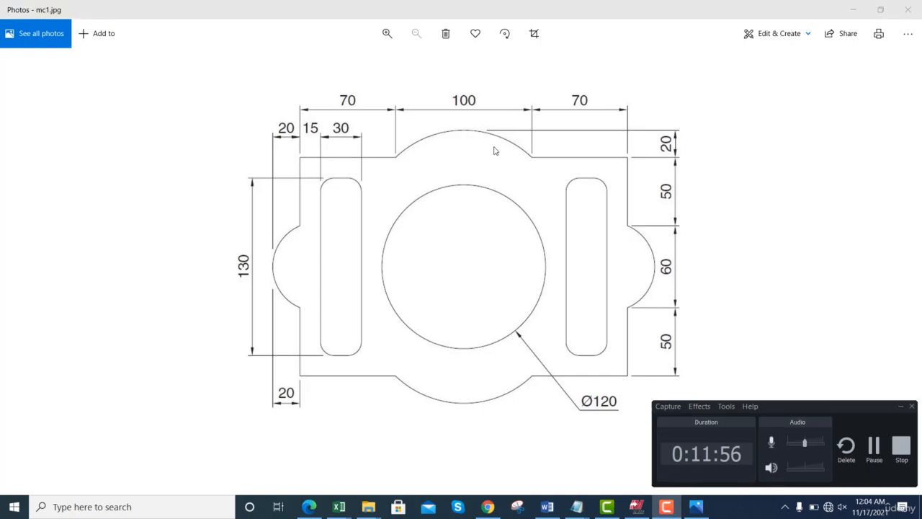
{"action": "key", "text": "alt+Tab"}
{"action": "key", "text": "alt+Tab"}
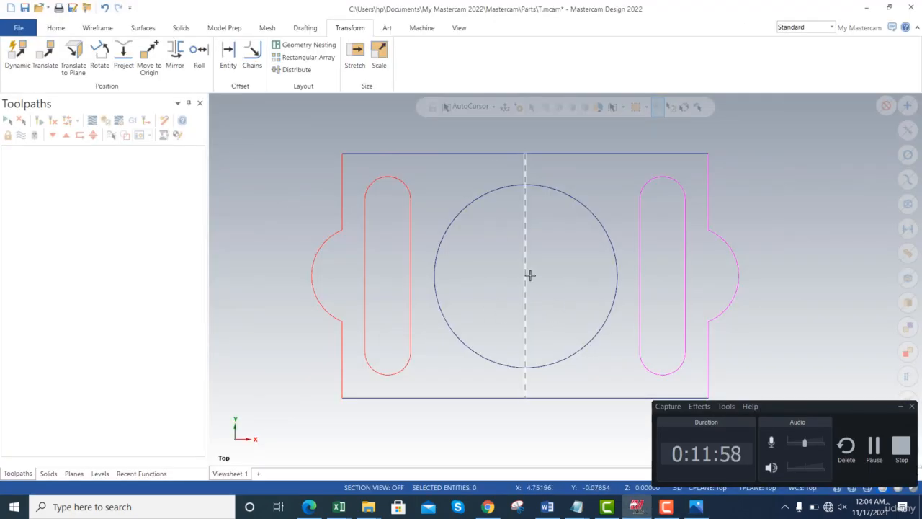
- Delete the vertical centre line and draw a horizontal 280 mm line joining the two side arcs' midpoints
{"action": "left_click", "coordinate": [527, 275]}
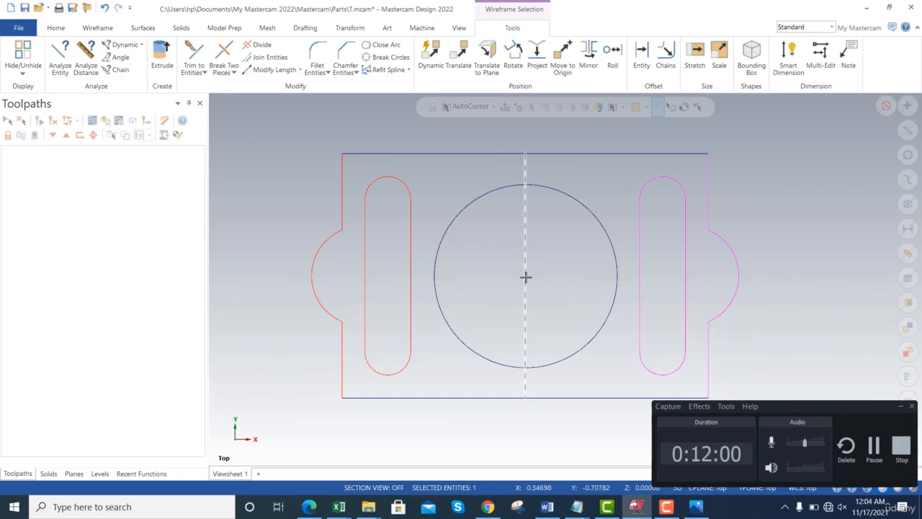
{"action": "key", "text": "Delete"}
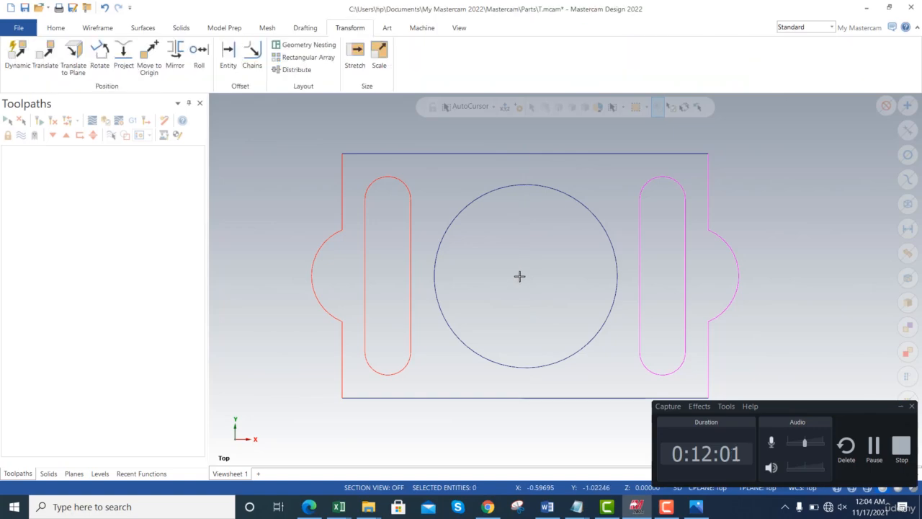
{"action": "left_click", "coordinate": [56, 29]}
{"action": "left_click", "coordinate": [106, 28]}
{"action": "left_click", "coordinate": [79, 58]}
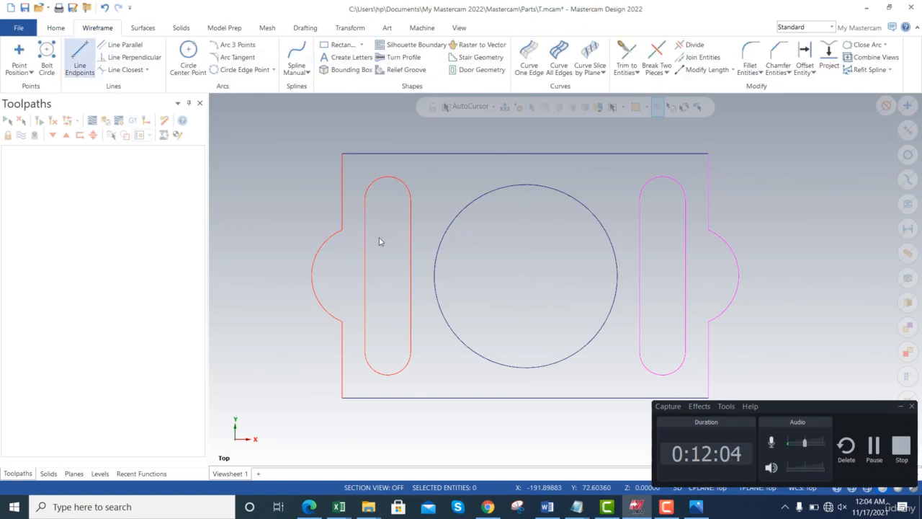
{"action": "left_click", "coordinate": [312, 276]}
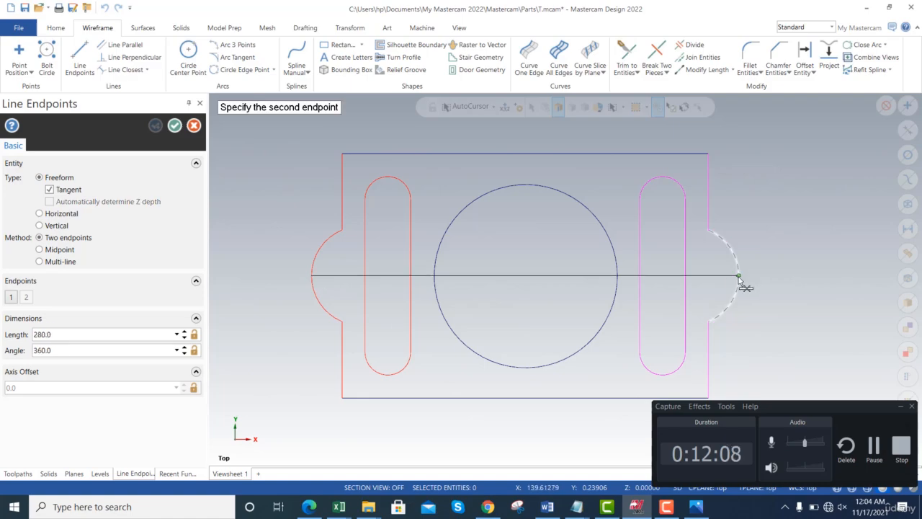
{"action": "left_click", "coordinate": [738, 275]}
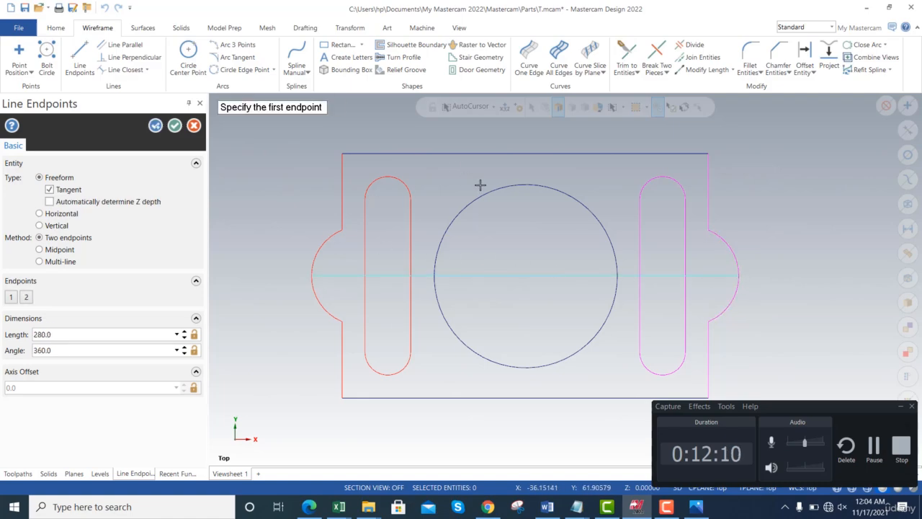
{"action": "key", "text": "Escape"}
- Recheck the mc1.jpg drawing in Photos, return to Mastercam, and undo the horizontal line and the centre line's deletion
{"action": "key", "text": "alt+Tab"}
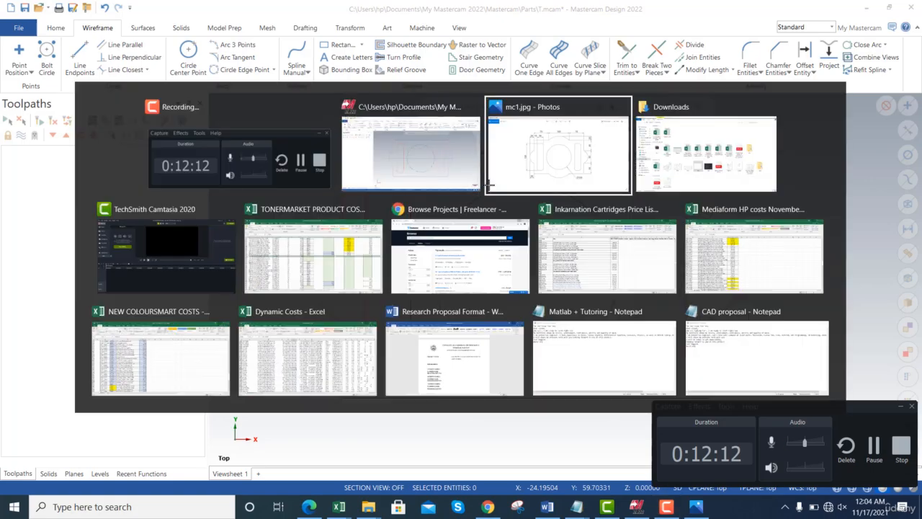
{"action": "left_click", "coordinate": [514, 170]}
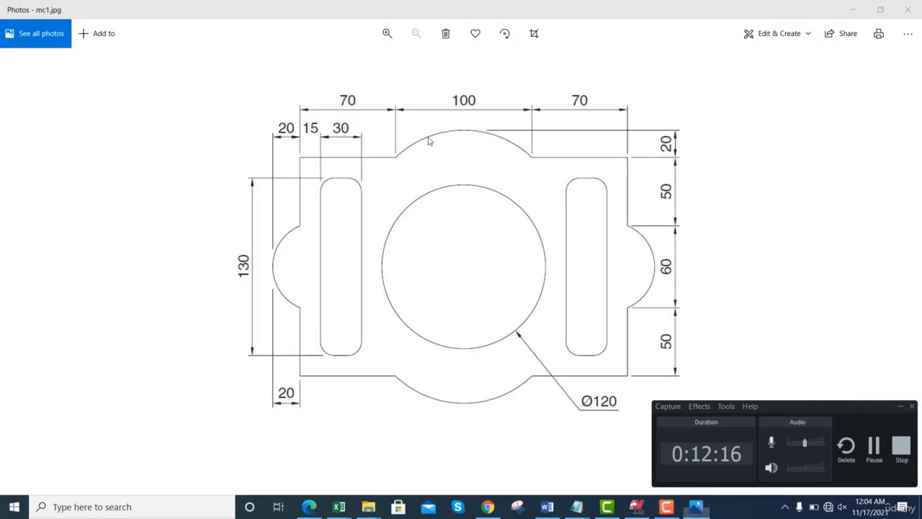
{"action": "key", "text": "alt+Tab"}
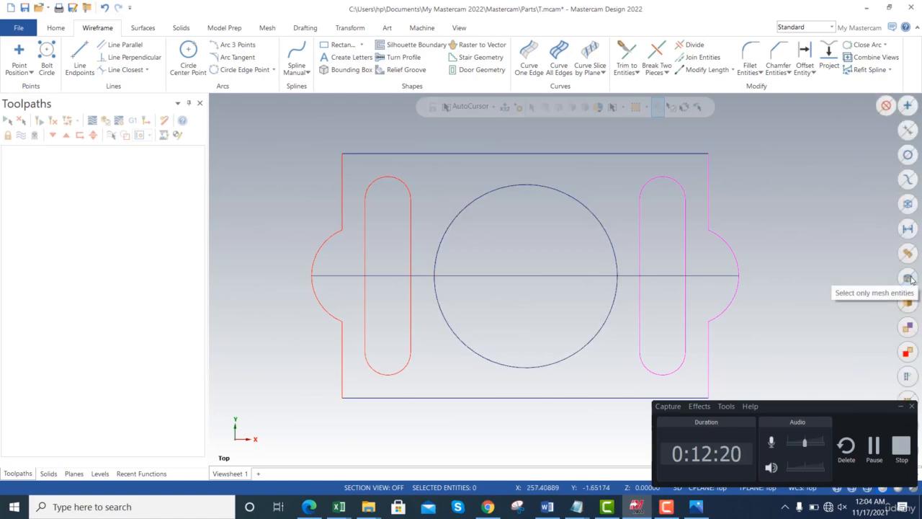
{"action": "key", "text": "ctrl+z"}
{"action": "key", "text": "ctrl+z"}
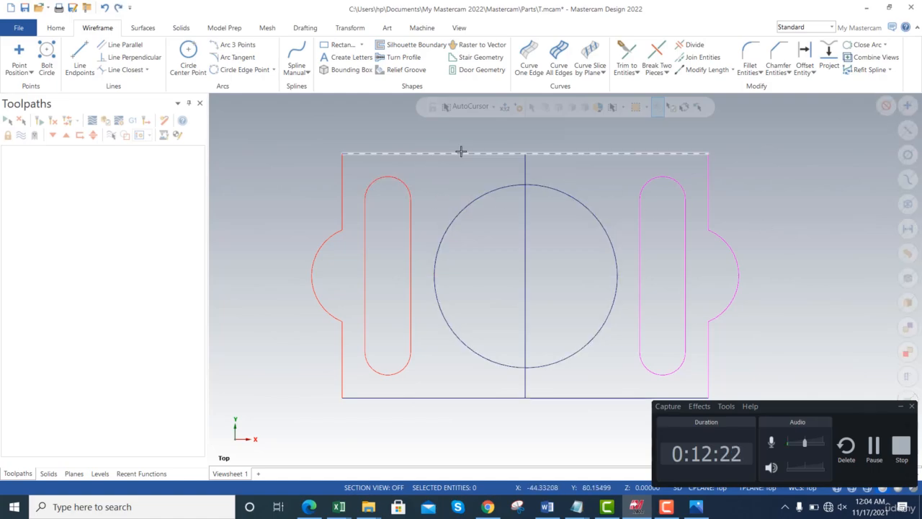
- Draw a horizontal 100 mm midpoint-method line centred on the top edge's midpoint, and delete the full-width top edge
{"action": "left_click", "coordinate": [79, 78]}
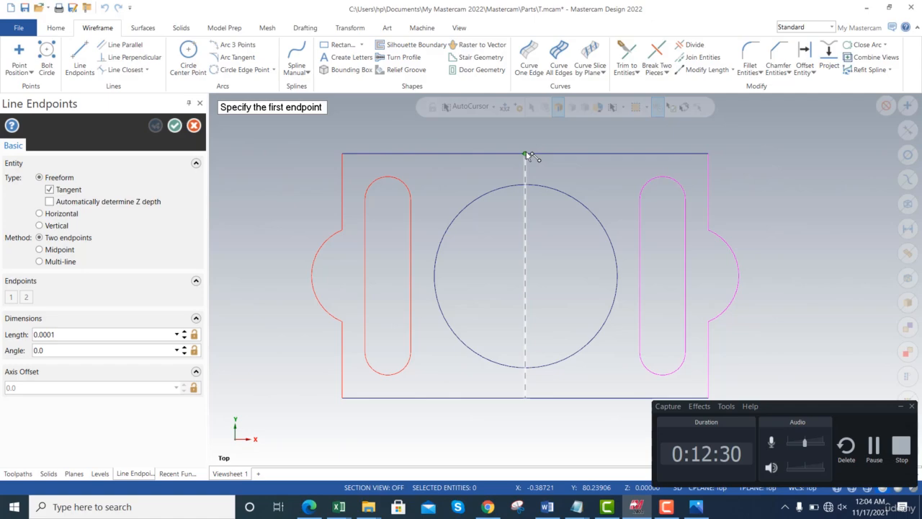
{"action": "left_click", "coordinate": [52, 248]}
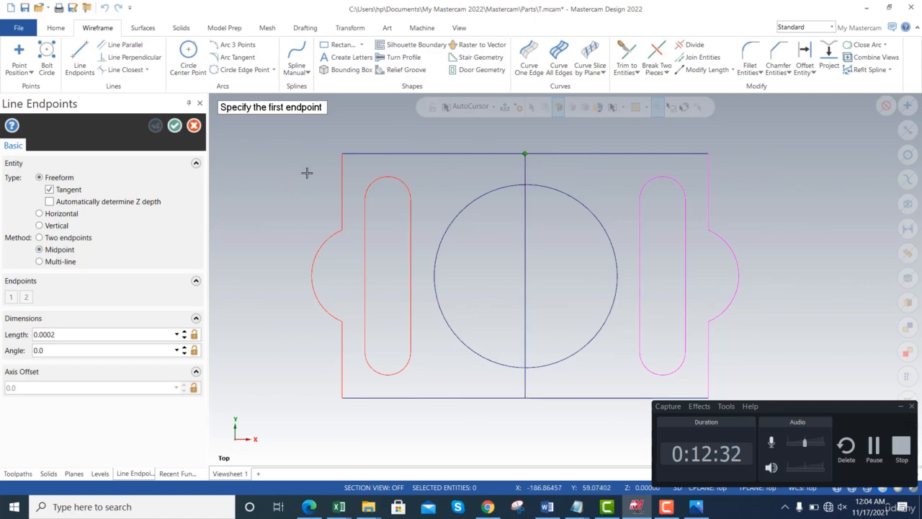
{"action": "left_click", "coordinate": [526, 155]}
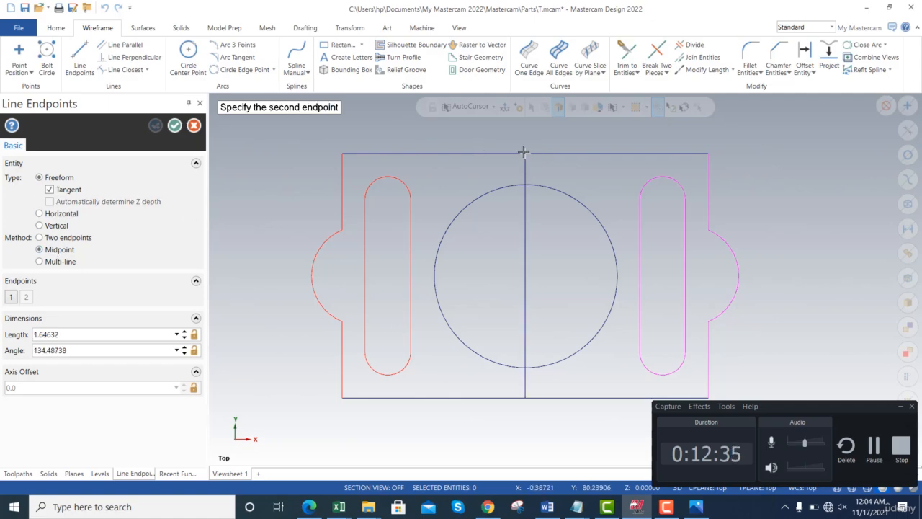
{"action": "left_click", "coordinate": [451, 153]}
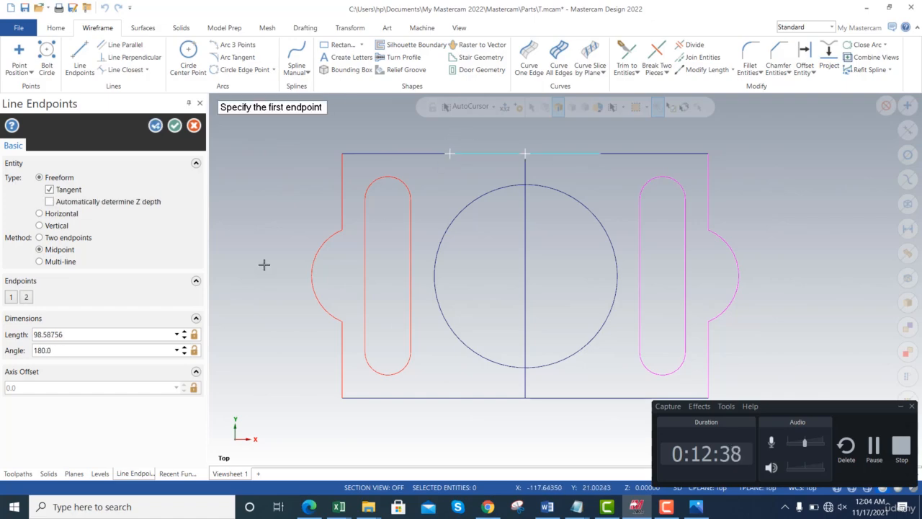
{"action": "left_click", "coordinate": [84, 336]}
{"action": "type", "text": "100.0"}
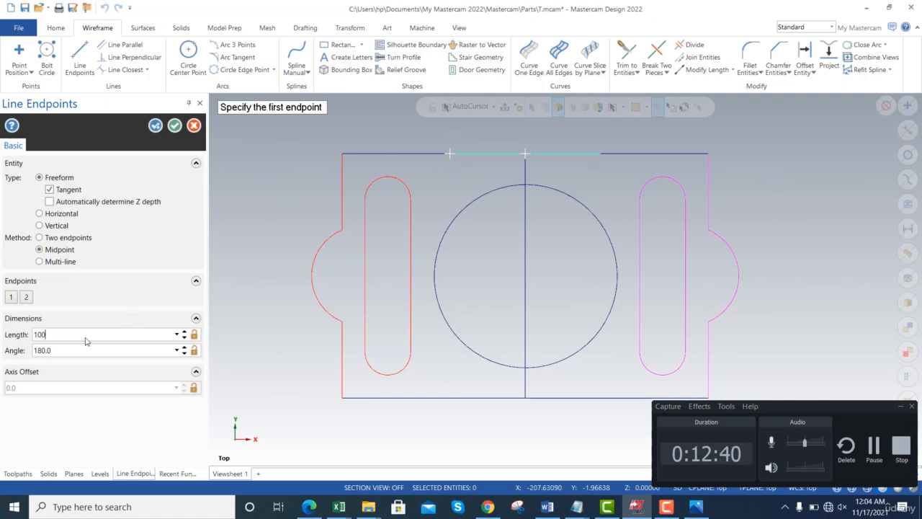
{"action": "left_click", "coordinate": [174, 126]}
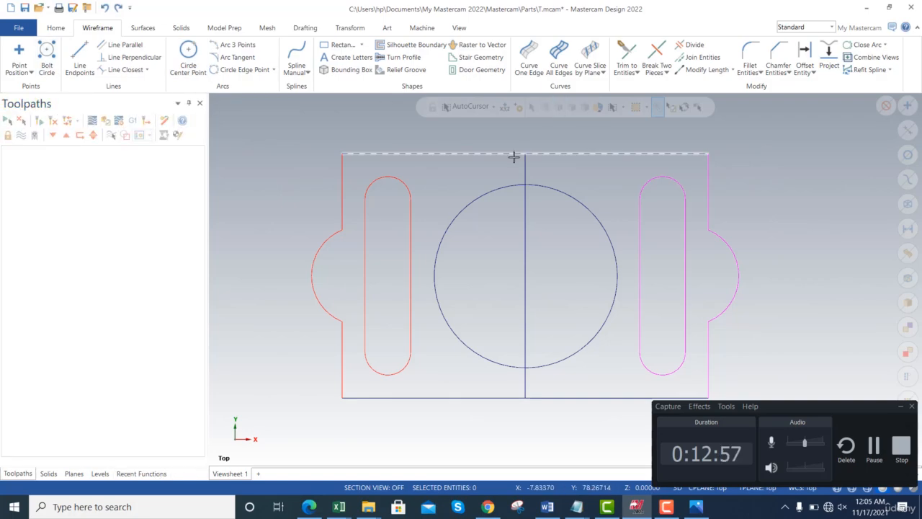
{"action": "left_click", "coordinate": [394, 155]}
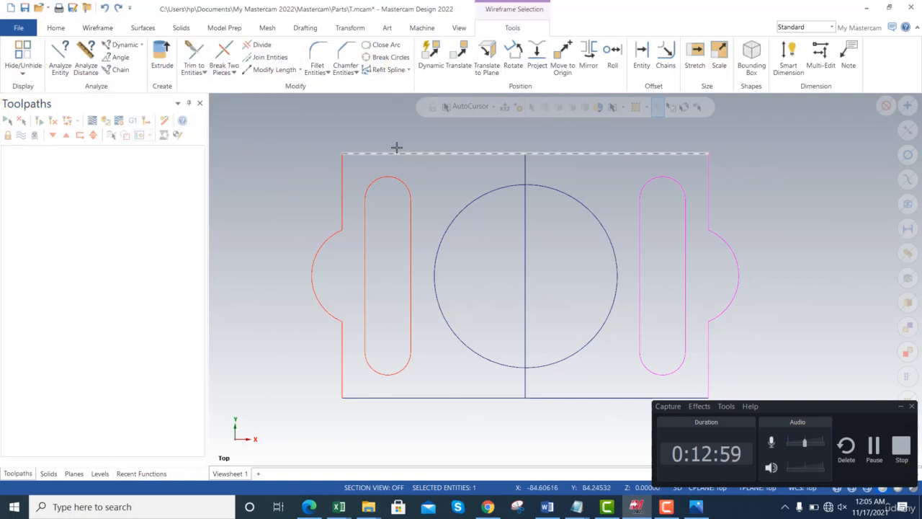
{"action": "key", "text": "Delete"}
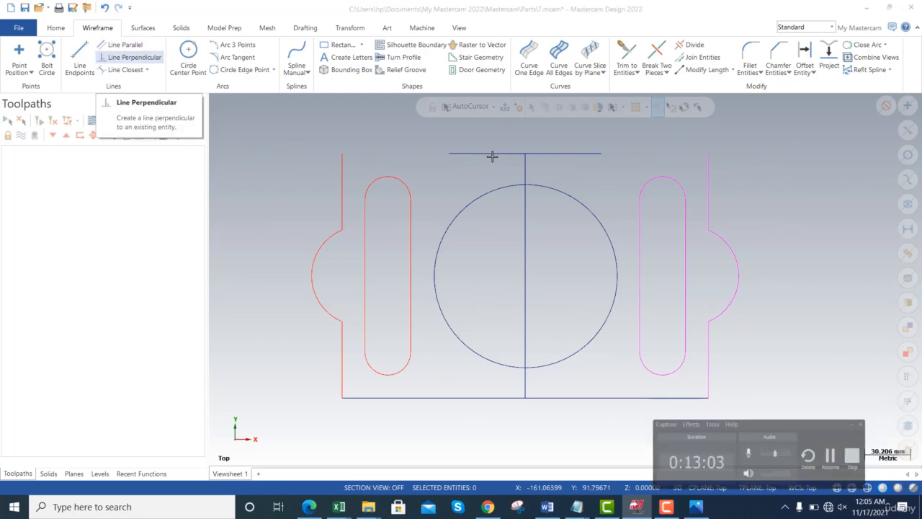
{"action": "left_click", "coordinate": [273, 70]}
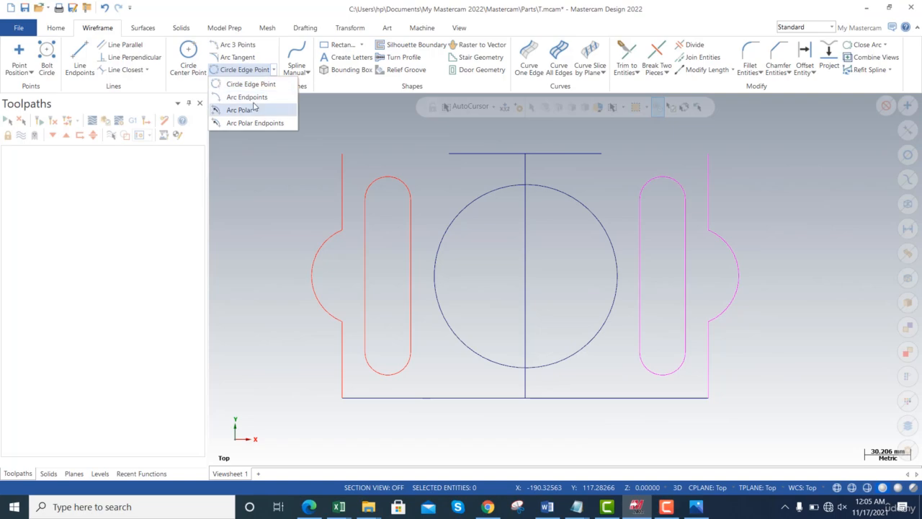
{"action": "left_click", "coordinate": [247, 97]}
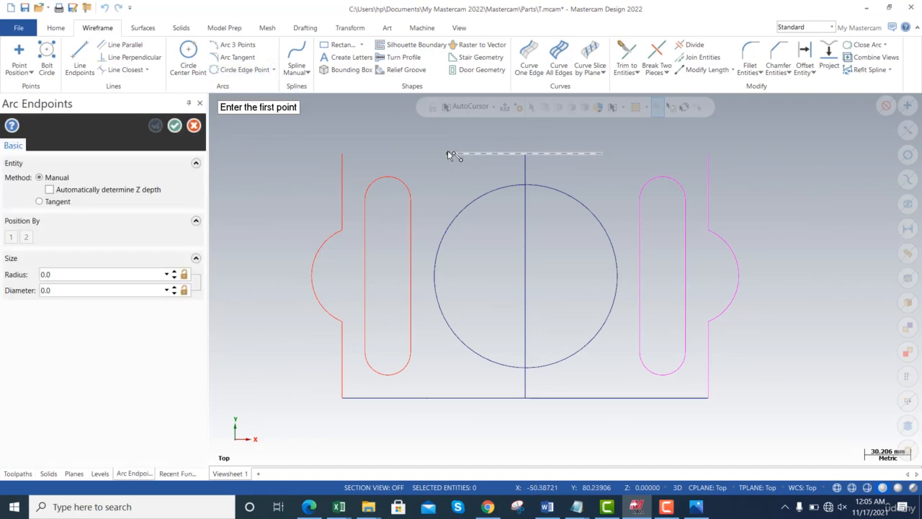
{"action": "key", "text": "Escape"}
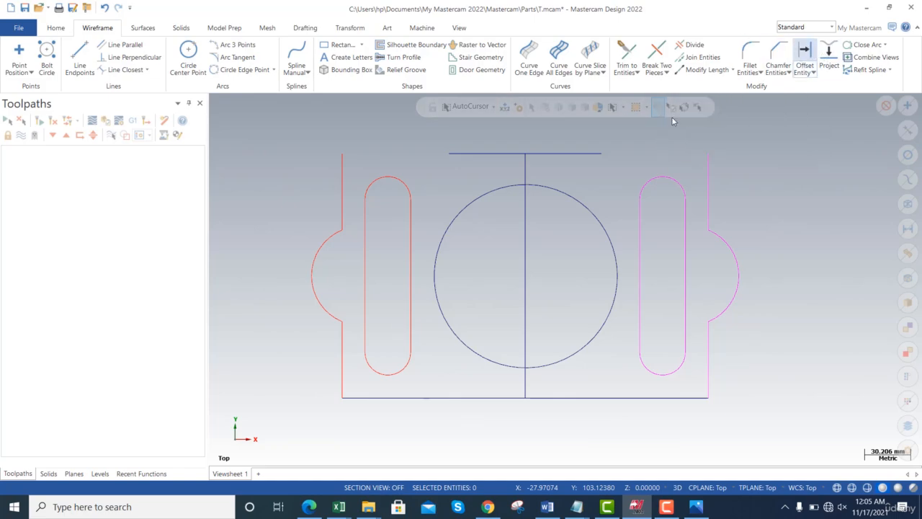
- Offset a copy of the short top line 20 mm upward
{"action": "left_click", "coordinate": [598, 151]}
{"action": "left_click", "coordinate": [595, 125]}
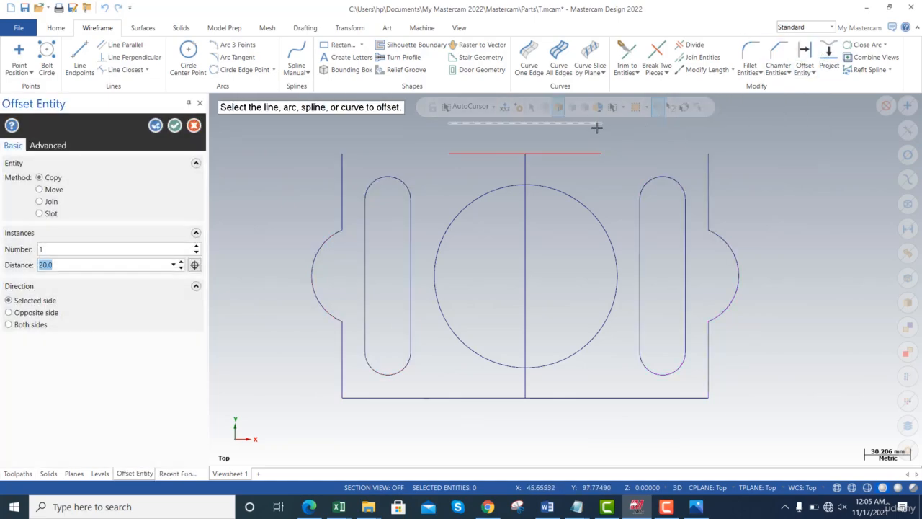
{"action": "left_click", "coordinate": [175, 126]}
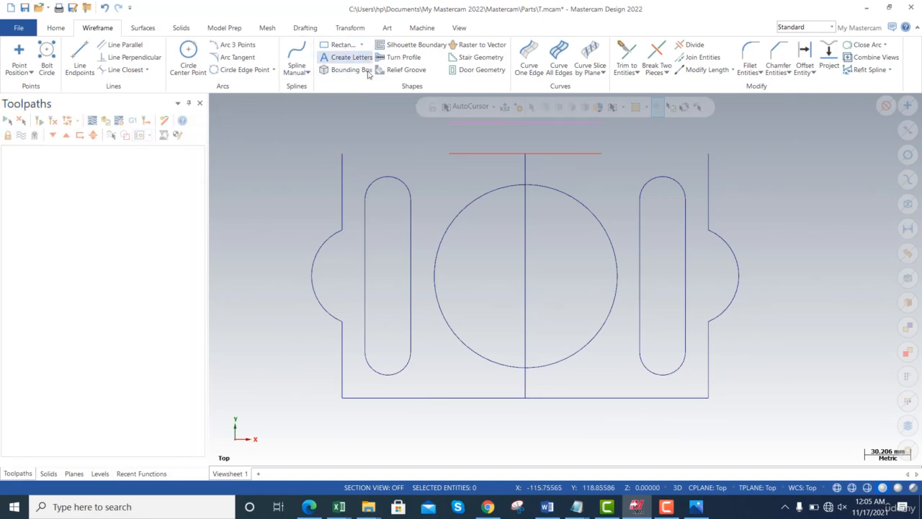
- Draw an endpoints arc across the short top line's two ends, passing through the midpoint of the offset line above it
{"action": "left_click", "coordinate": [274, 70]}
{"action": "left_click", "coordinate": [247, 98]}
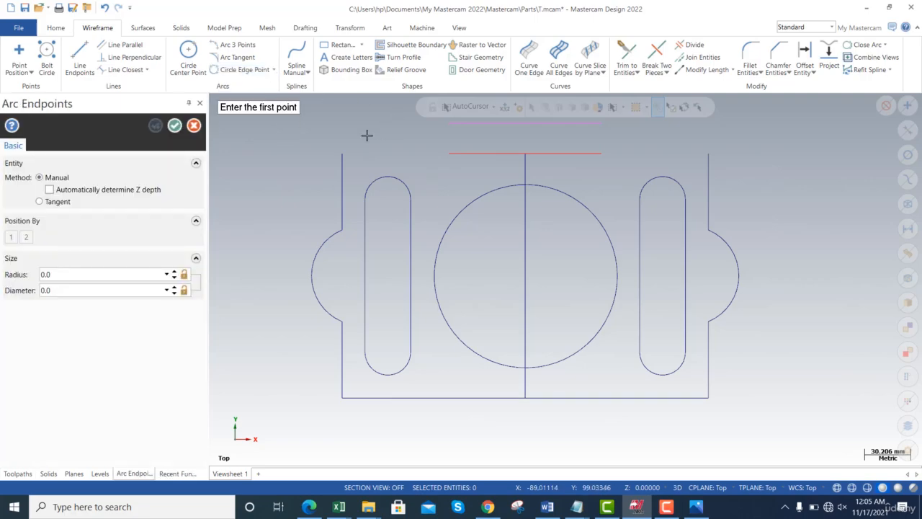
{"action": "left_click", "coordinate": [447, 154]}
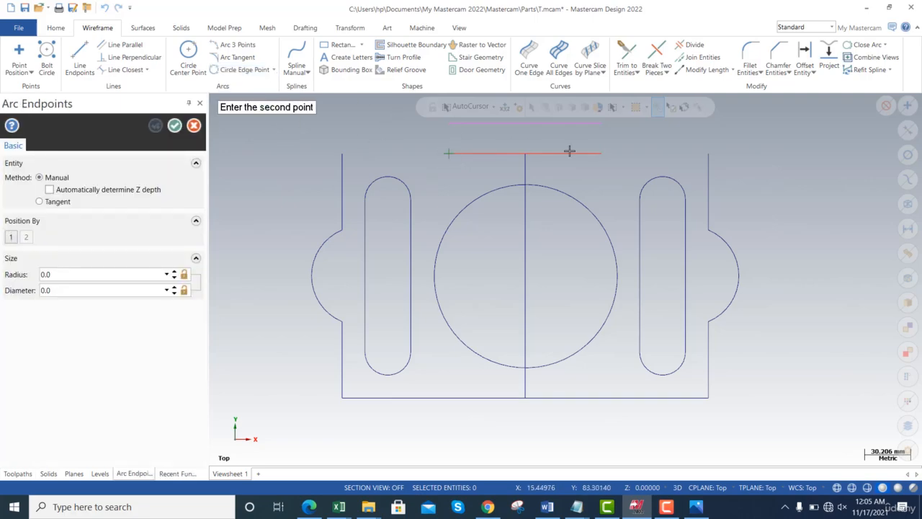
{"action": "left_click", "coordinate": [601, 153]}
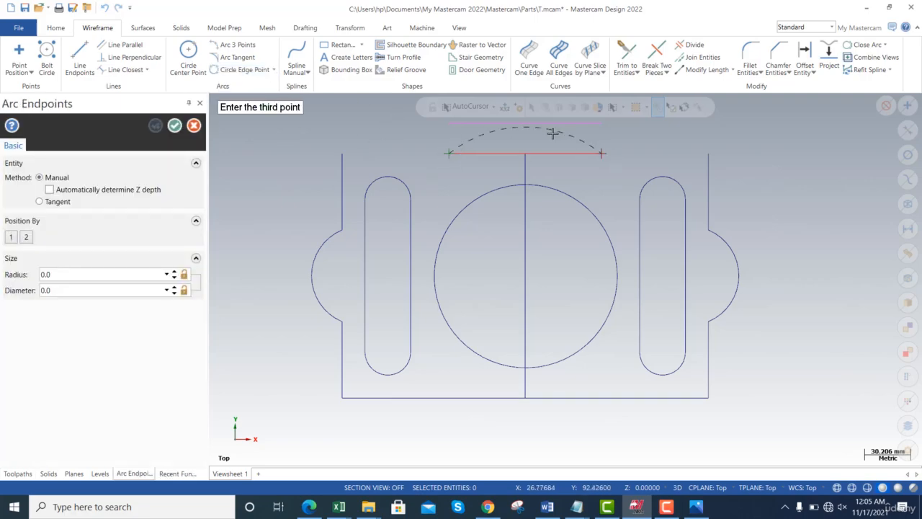
{"action": "left_click", "coordinate": [526, 128]}
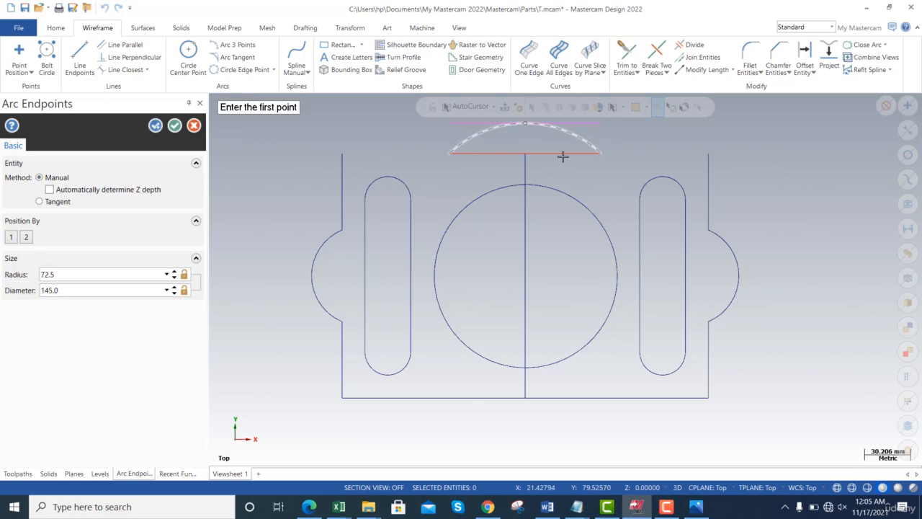
{"action": "left_click", "coordinate": [175, 126]}
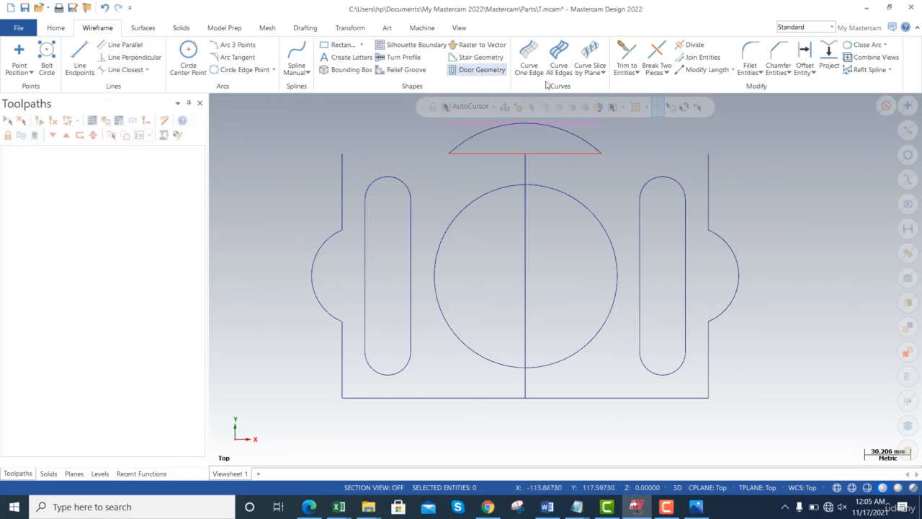
- Delete the offset line, the short line beneath the top arc, and the vertical centre line
{"action": "left_click", "coordinate": [581, 137]}
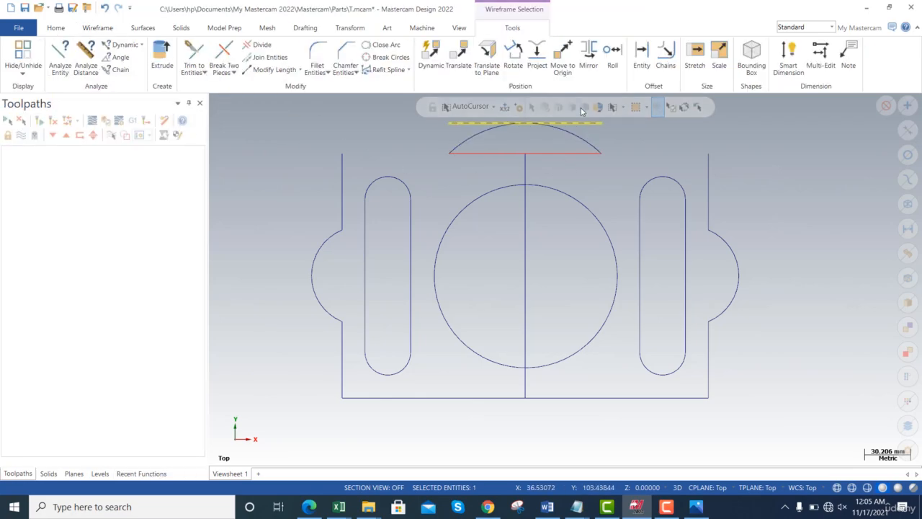
{"action": "key", "text": "Escape"}
{"action": "left_click", "coordinate": [570, 148]}
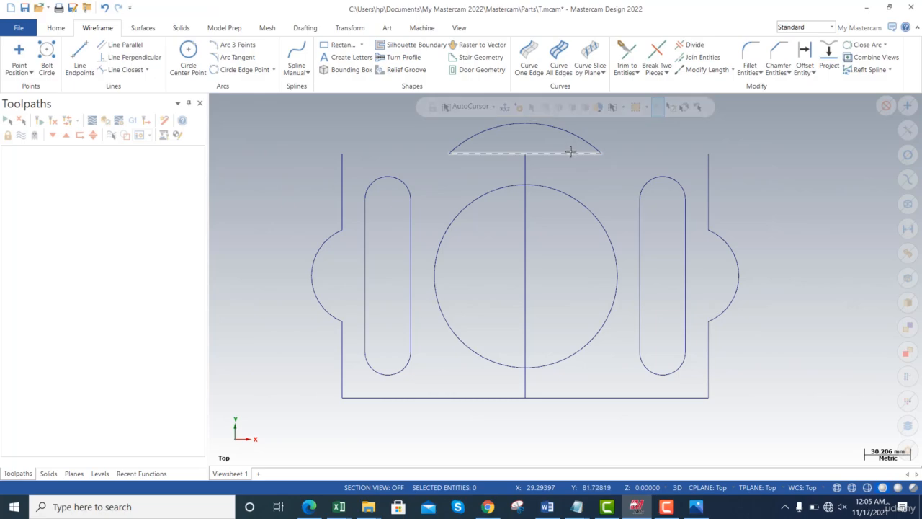
{"action": "key", "text": "Delete"}
{"action": "left_click", "coordinate": [526, 167]}
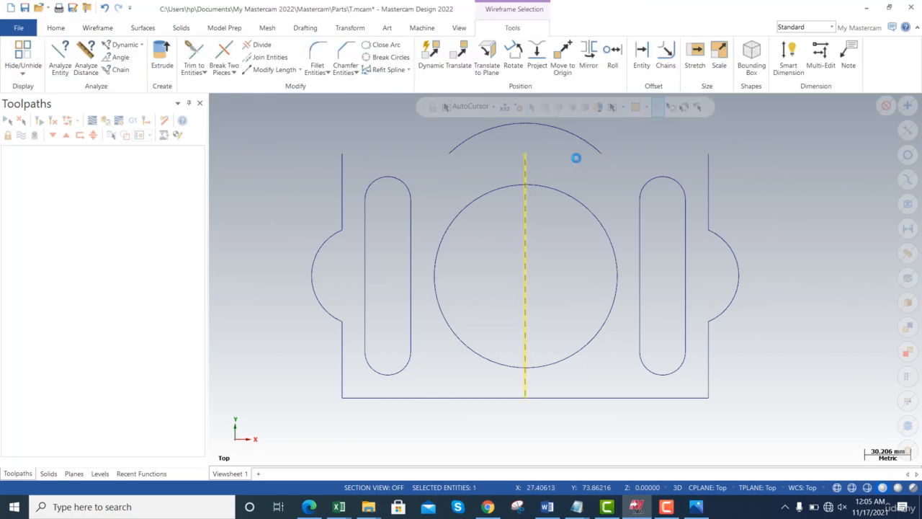
{"action": "key", "text": "Delete"}
- Draw two 70 mm two-endpoint lines joining the plate's upper corners to the ends of the top arc
{"action": "left_click", "coordinate": [80, 56]}
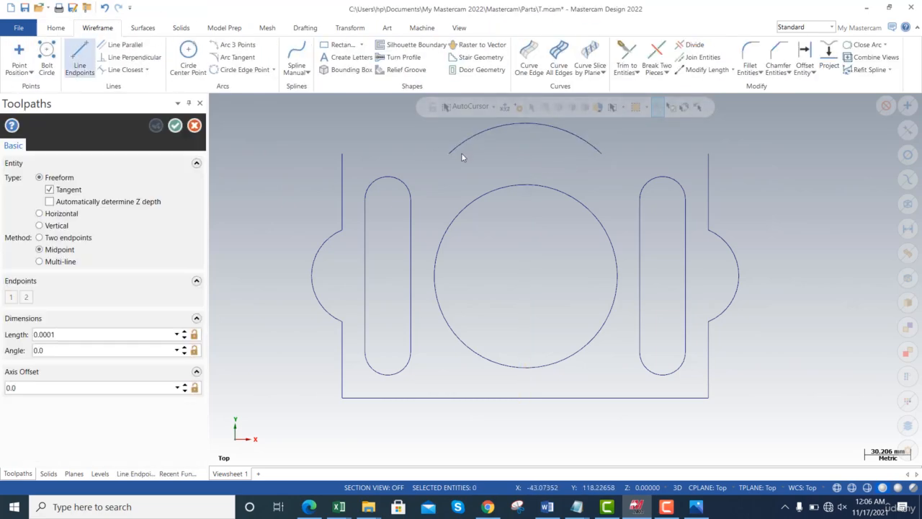
{"action": "left_click", "coordinate": [42, 237]}
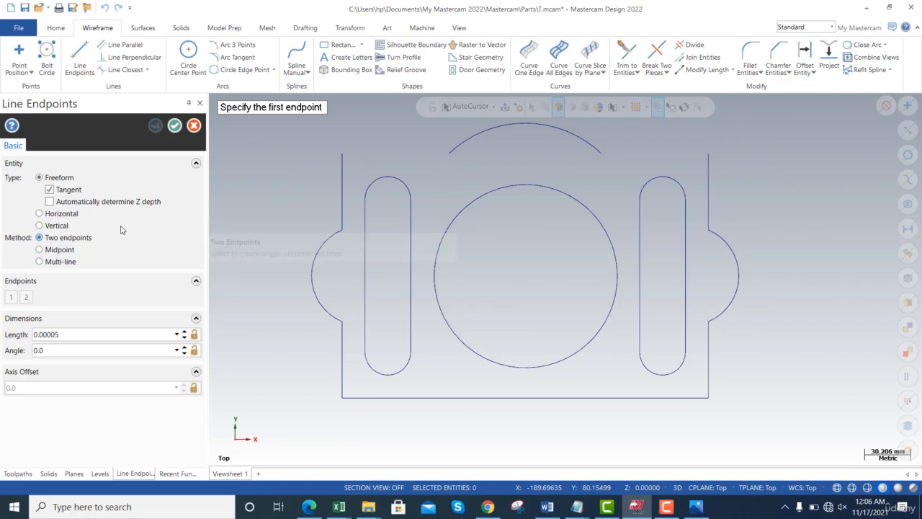
{"action": "left_click", "coordinate": [342, 153]}
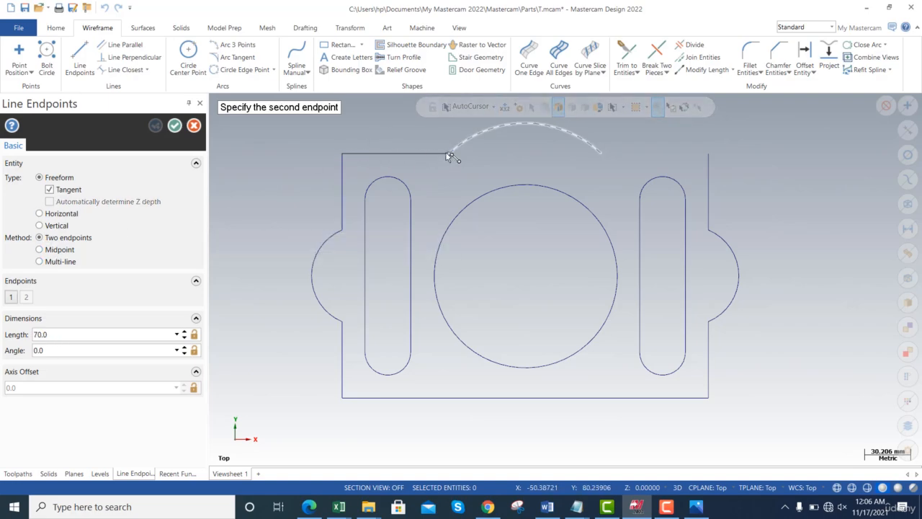
{"action": "left_click", "coordinate": [448, 154]}
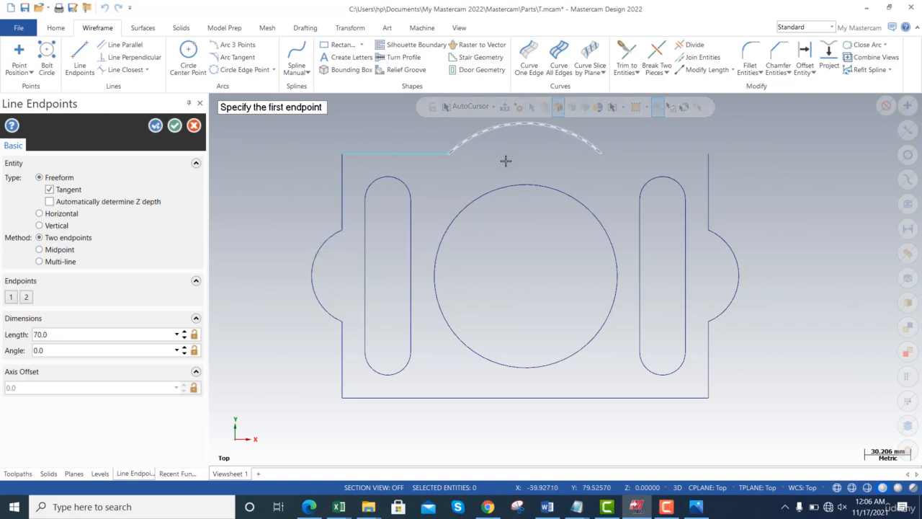
{"action": "left_click", "coordinate": [601, 153]}
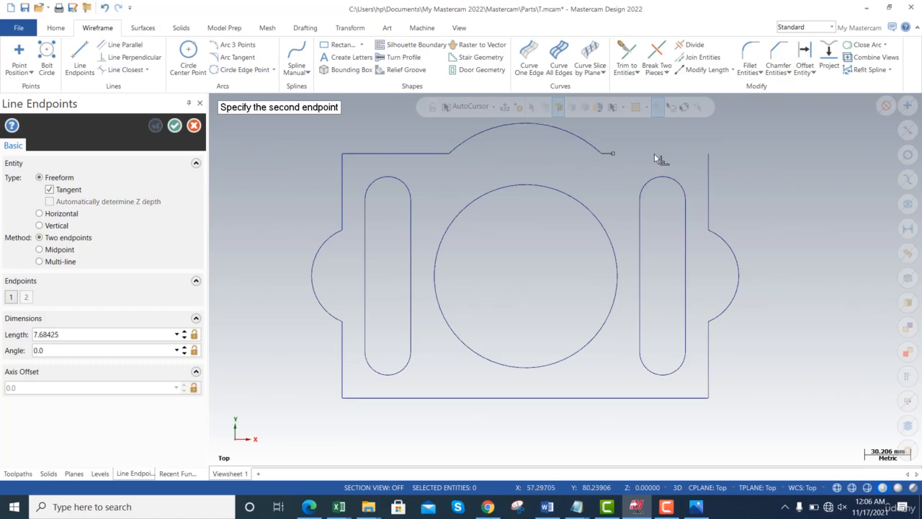
{"action": "left_click", "coordinate": [707, 153]}
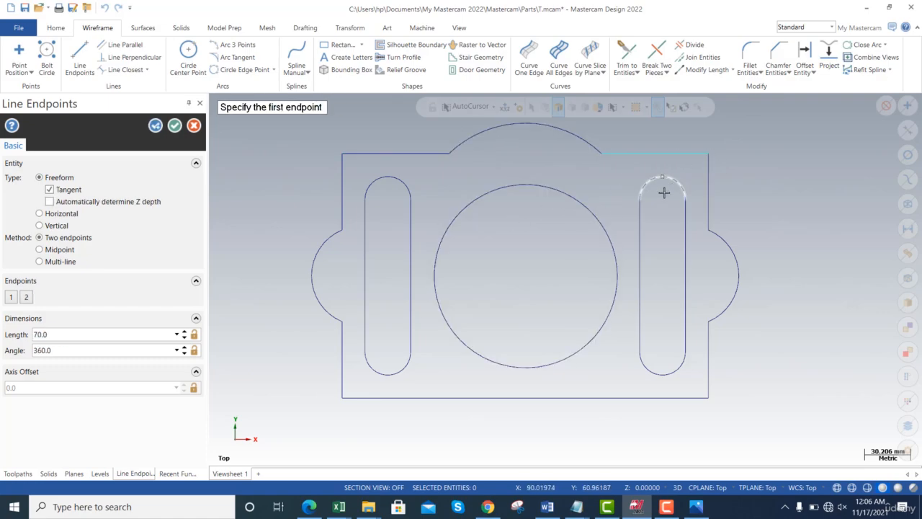
{"action": "left_click", "coordinate": [175, 125]}
- Draw a horizontal 280 mm line joining the two side arcs' midpoints, and delete the plate's full-width bottom edge
{"action": "left_click", "coordinate": [86, 75]}
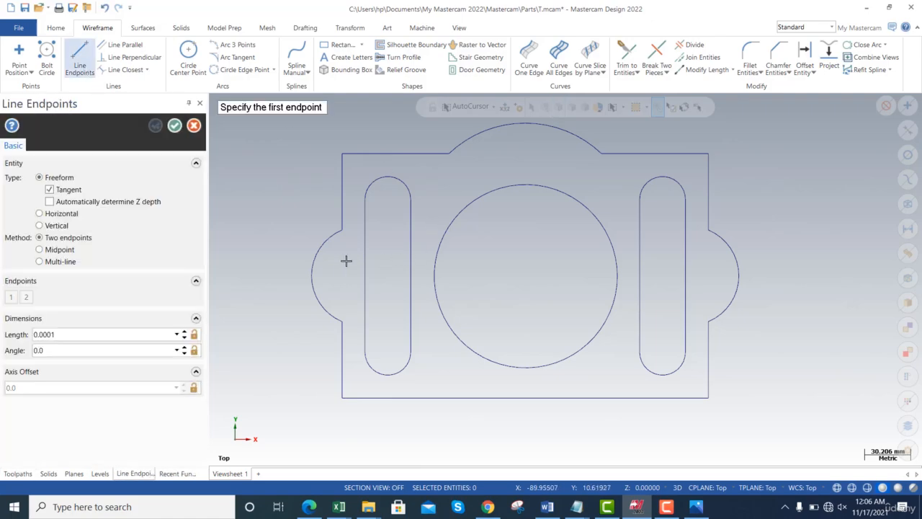
{"action": "left_click", "coordinate": [318, 281]}
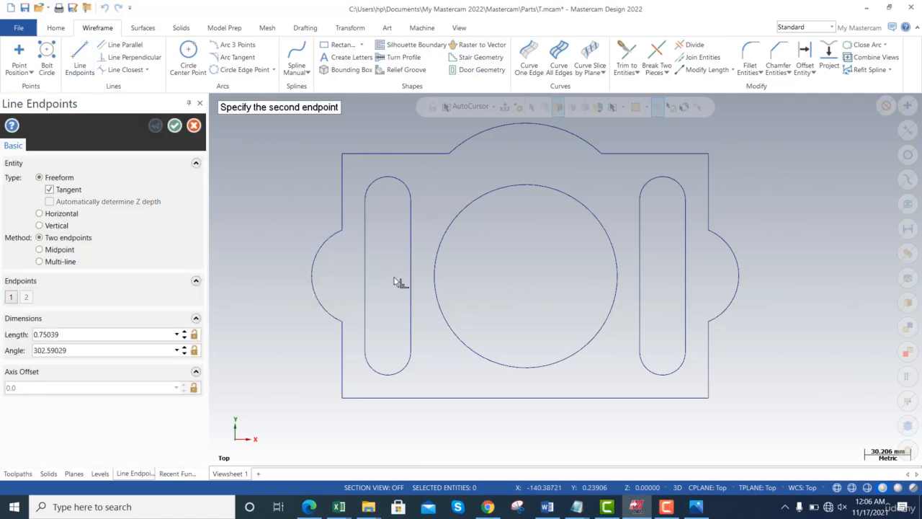
{"action": "left_click", "coordinate": [738, 278]}
{"action": "key", "text": "Escape"}
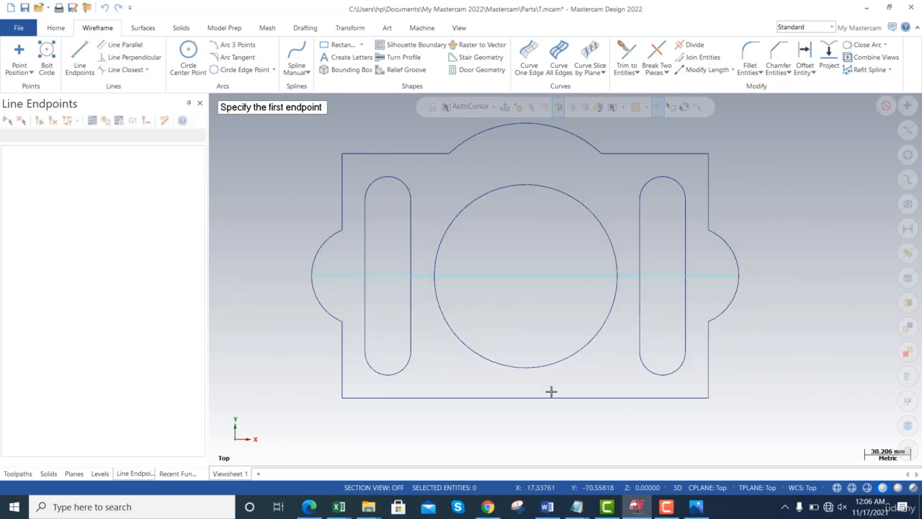
{"action": "left_click", "coordinate": [580, 396]}
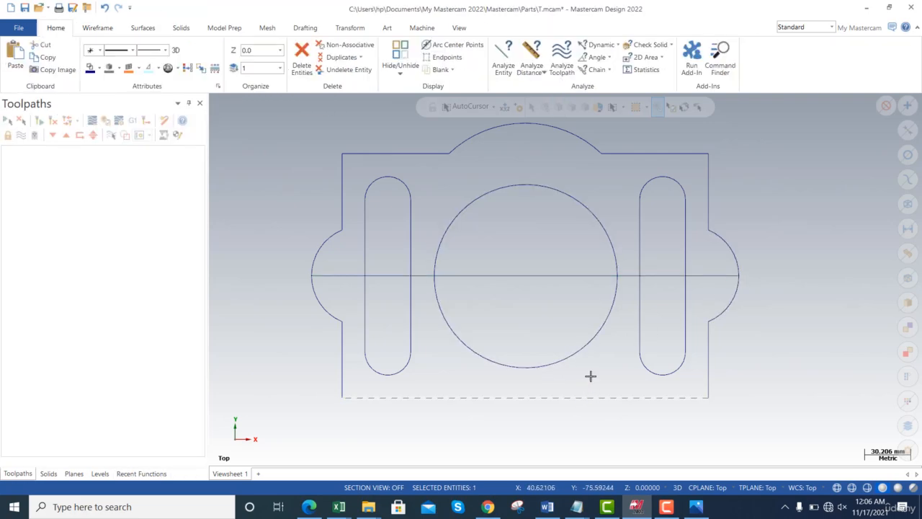
{"action": "key", "text": "Delete"}
- Mirror a copy of the top arc and its two adjoining lines about the horizontal centre line, and delete that centre line
{"action": "left_click", "coordinate": [346, 28]}
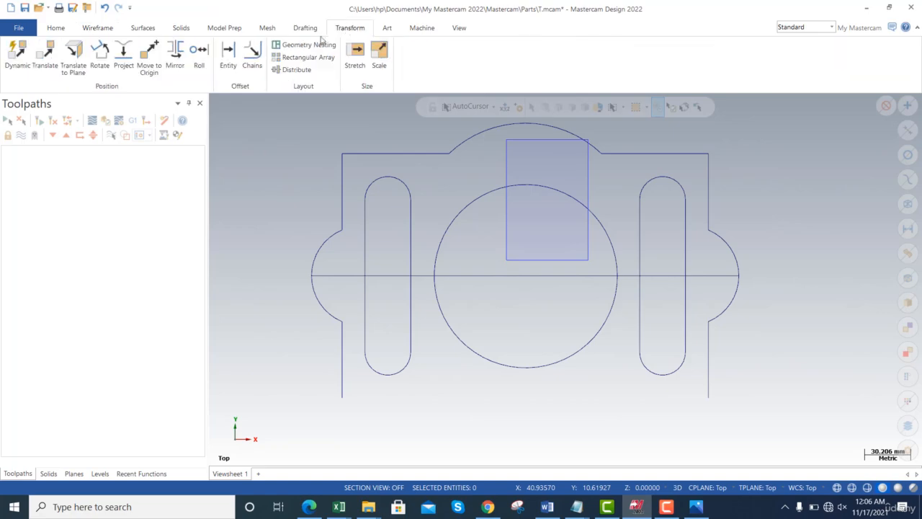
{"action": "left_click", "coordinate": [175, 58]}
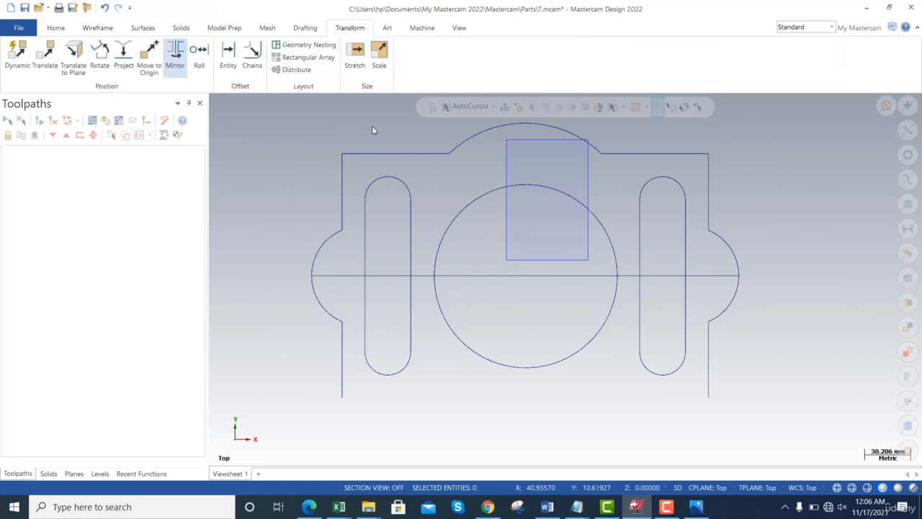
{"action": "left_click_drag", "start_coordinate": [389, 133], "coordinate": [762, 310]}
{"action": "left_click_drag", "start_coordinate": [671, 282], "coordinate": [268, 164]}
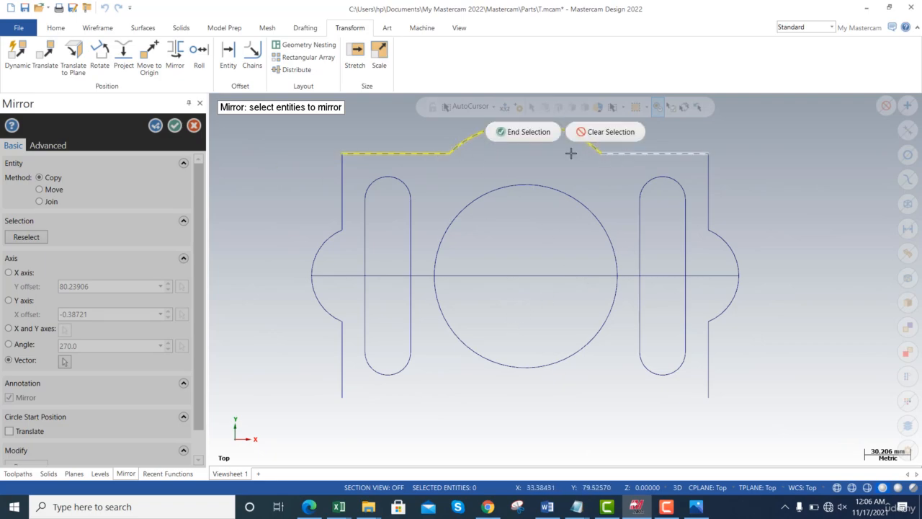
{"action": "left_click", "coordinate": [539, 133]}
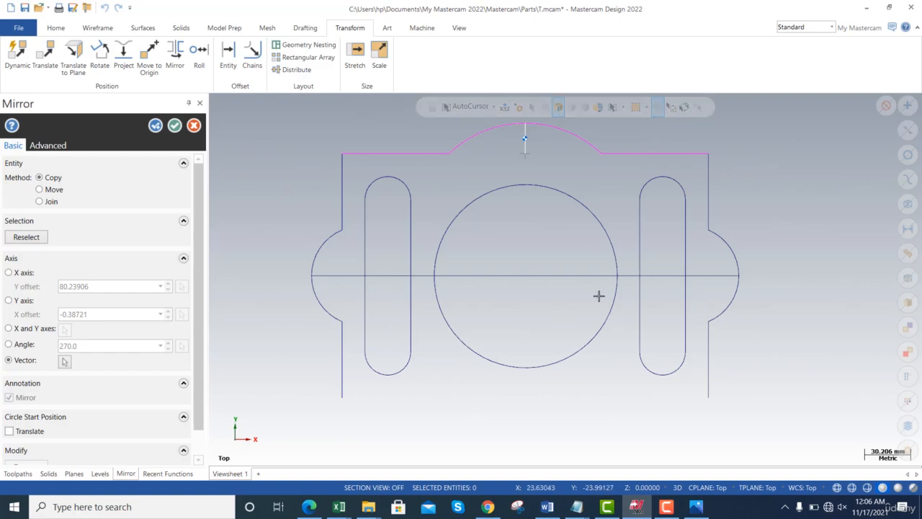
{"action": "left_click", "coordinate": [630, 275]}
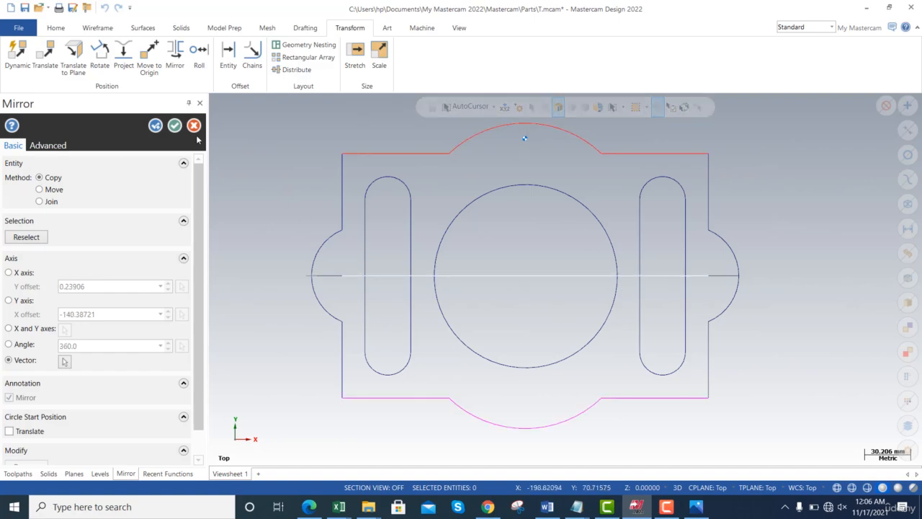
{"action": "left_click", "coordinate": [175, 126]}
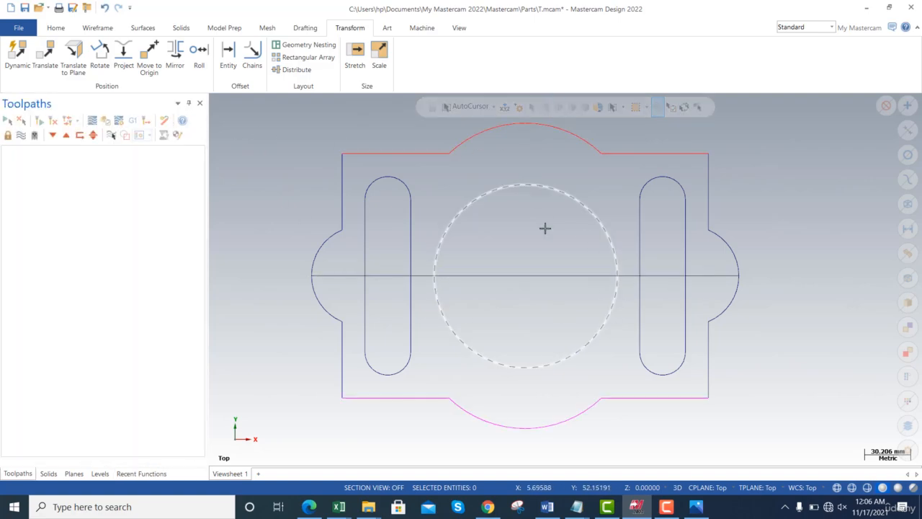
{"action": "left_click", "coordinate": [653, 277]}
{"action": "key", "text": "Delete"}
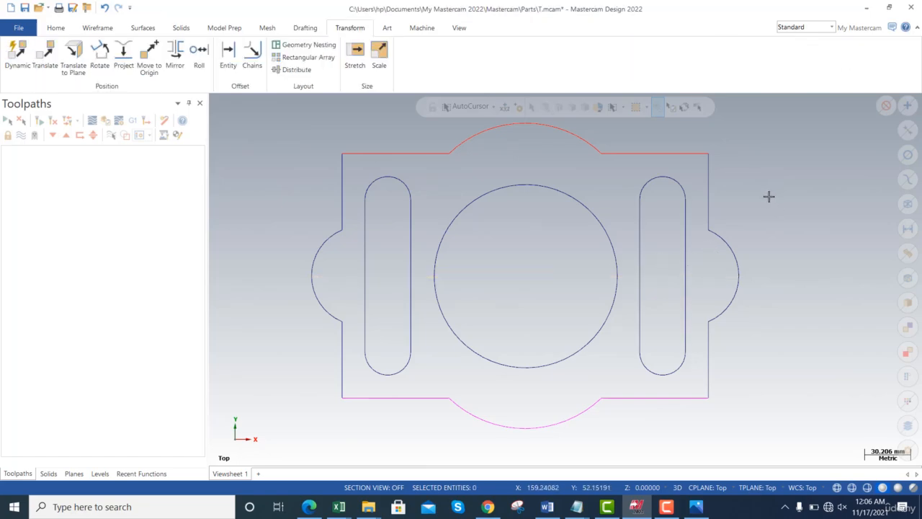
- Compare the plate outline with the mc1.jpg drawing in Photos, and return to Mastercam
{"action": "scroll", "coordinate": [741, 254], "scroll_direction": "up", "scroll_amount": 1}
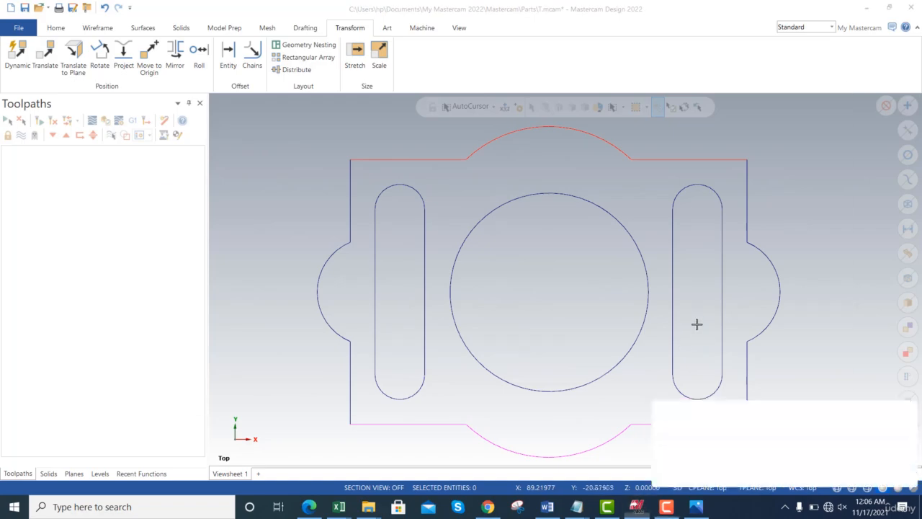
{"action": "key", "text": "alt+Tab"}
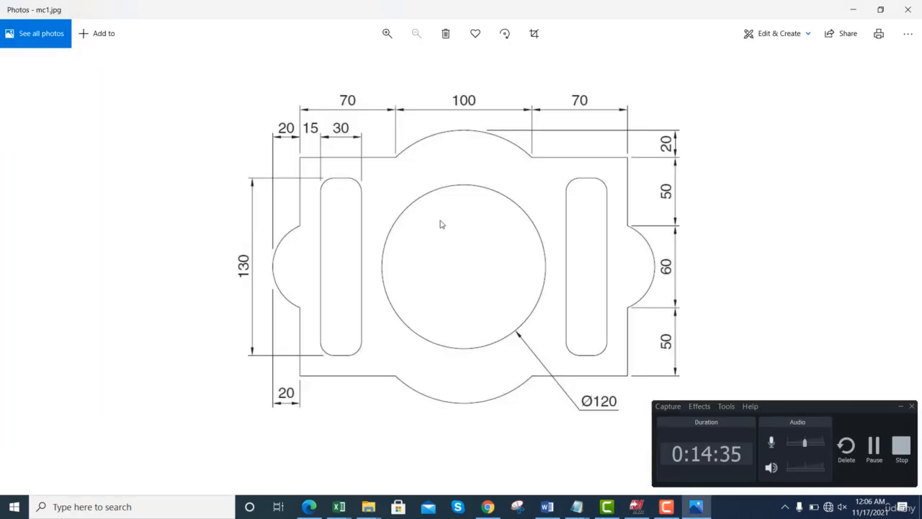
{"action": "key", "text": "F9"}
{"action": "key", "text": "alt+Tab"}
{"action": "key", "text": "alt+Tab"}
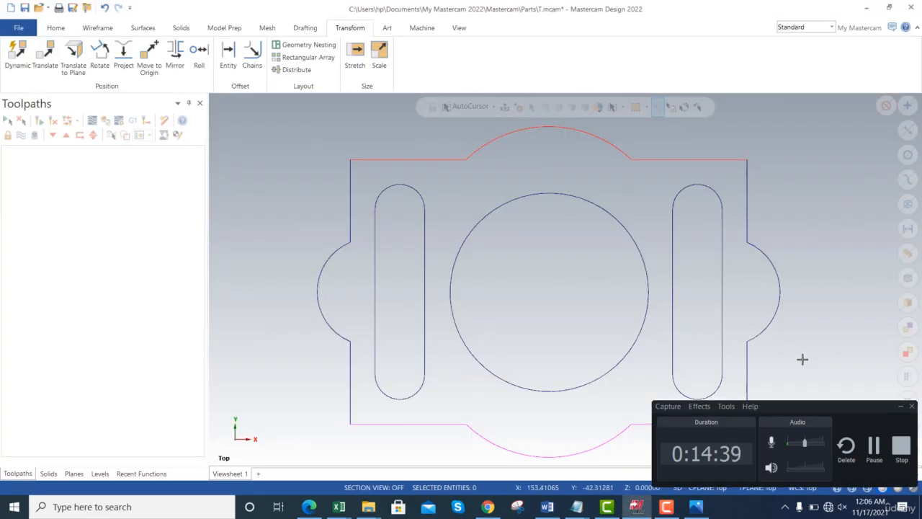
- Examine the dimensions of the mc2.png wrench drawing in Photos, and return to Mastercam
{"action": "key", "text": "alt+Tab"}
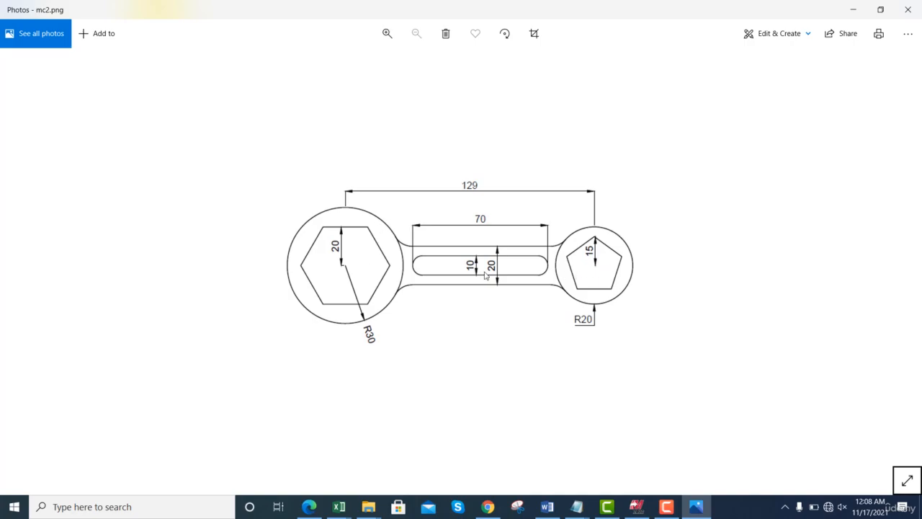
{"action": "key", "text": "alt+Tab"}
{"action": "key", "text": "alt+Tab"}
{"action": "key", "text": "Tab"}
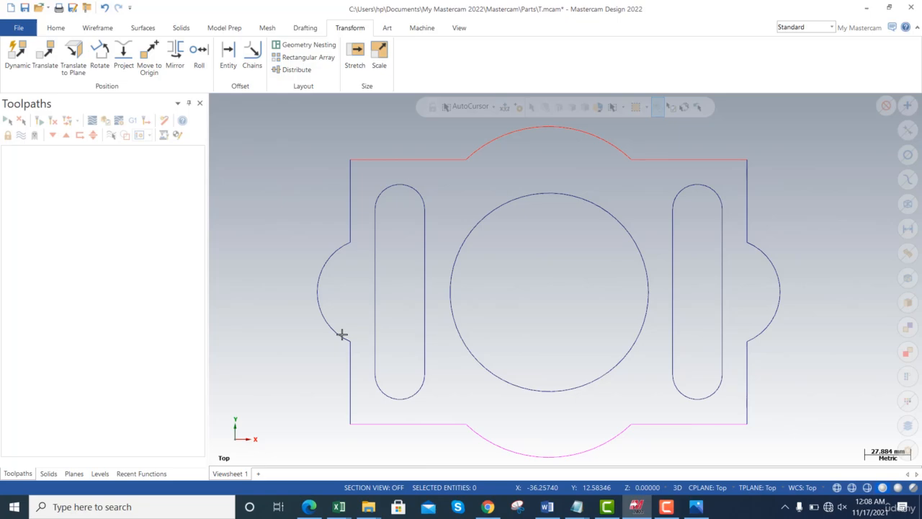
- In the empty Drawing 3 file, draw a horizontal 129 mm line using the midpoint method
{"action": "key", "text": "ctrl+a"}
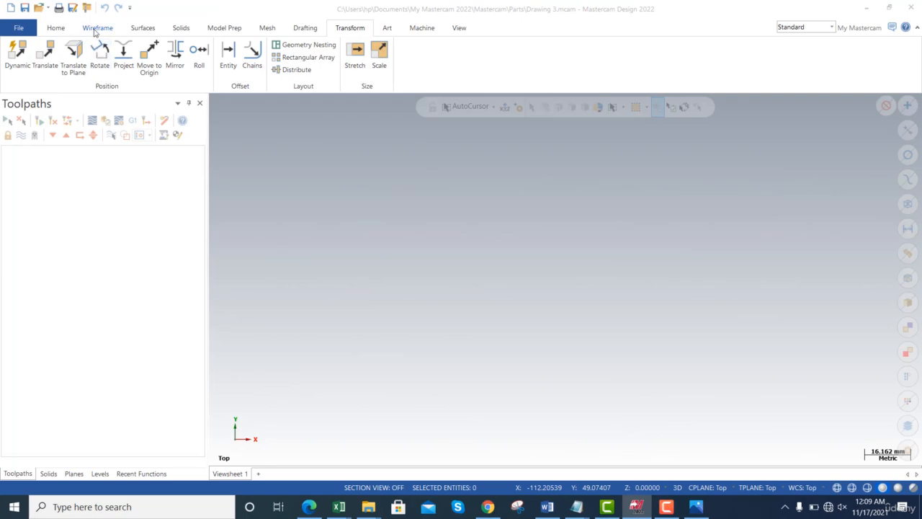
{"action": "left_click", "coordinate": [99, 29]}
{"action": "left_click", "coordinate": [79, 58]}
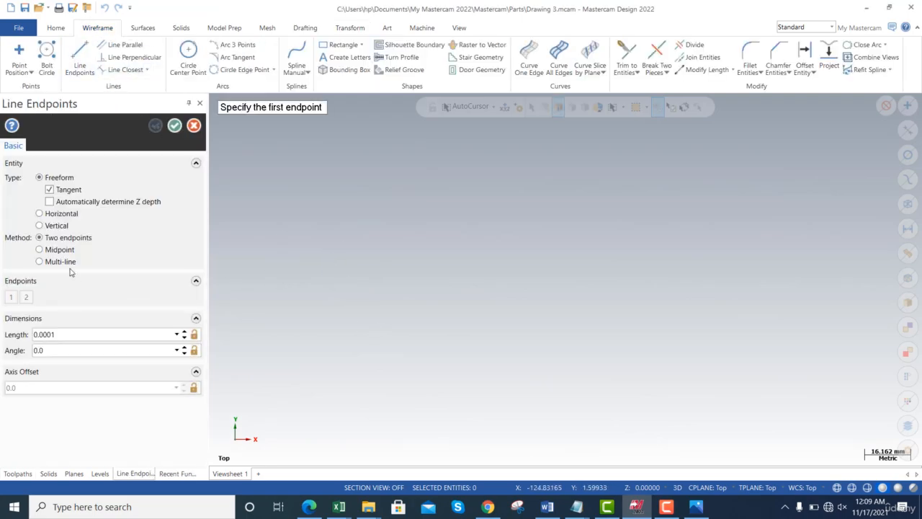
{"action": "left_click", "coordinate": [535, 269]}
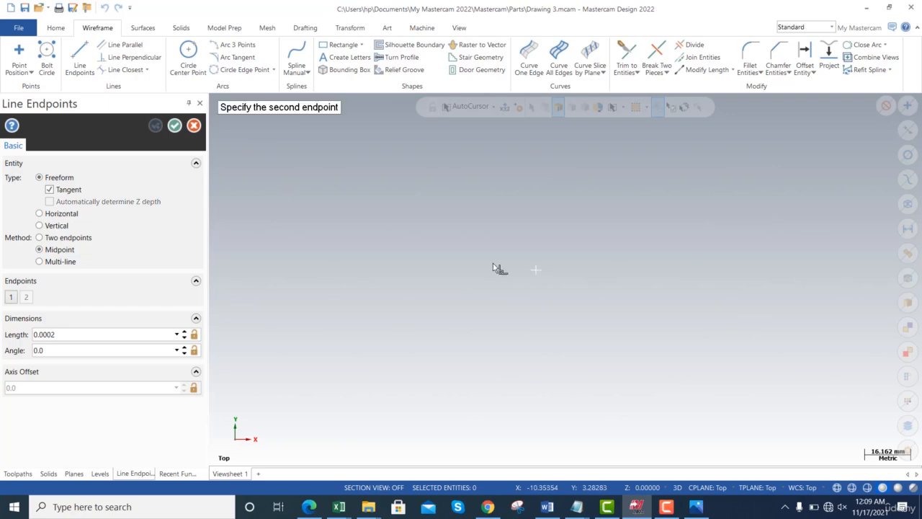
{"action": "left_click", "coordinate": [363, 278]}
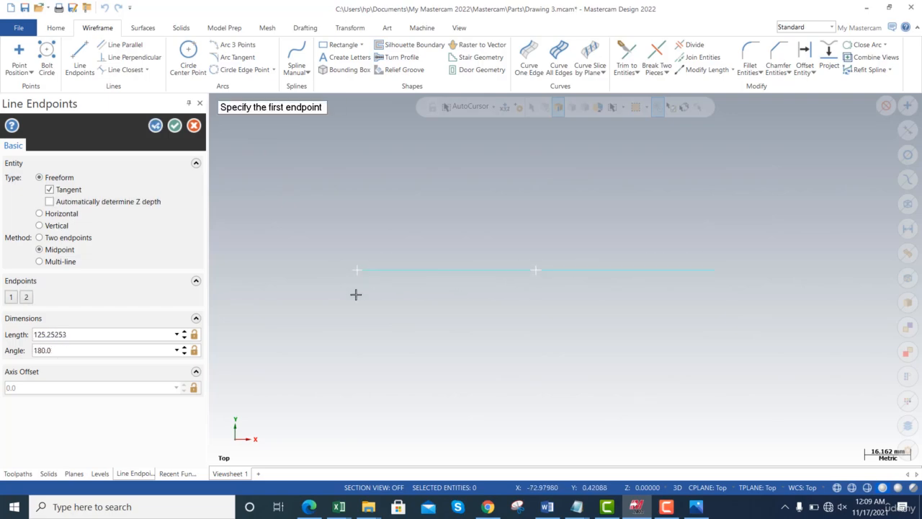
{"action": "double_click", "coordinate": [91, 334]}
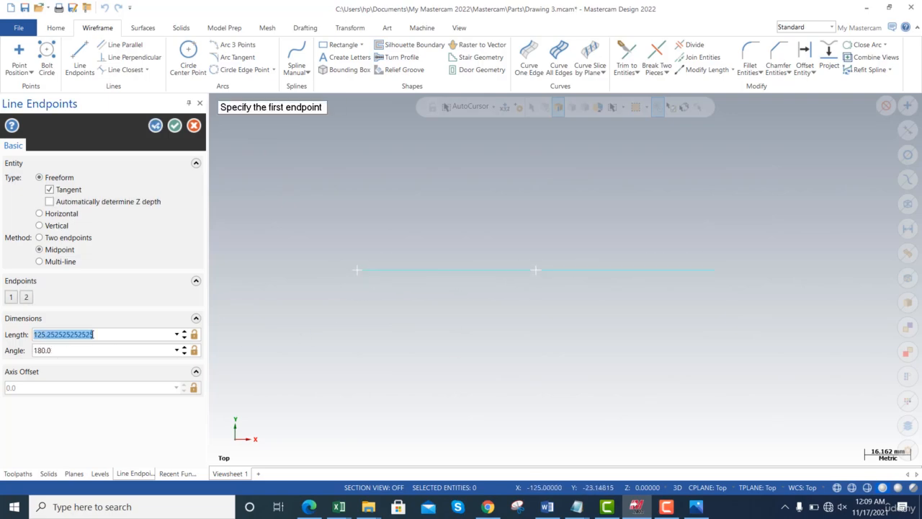
{"action": "type", "text": "129.0"}
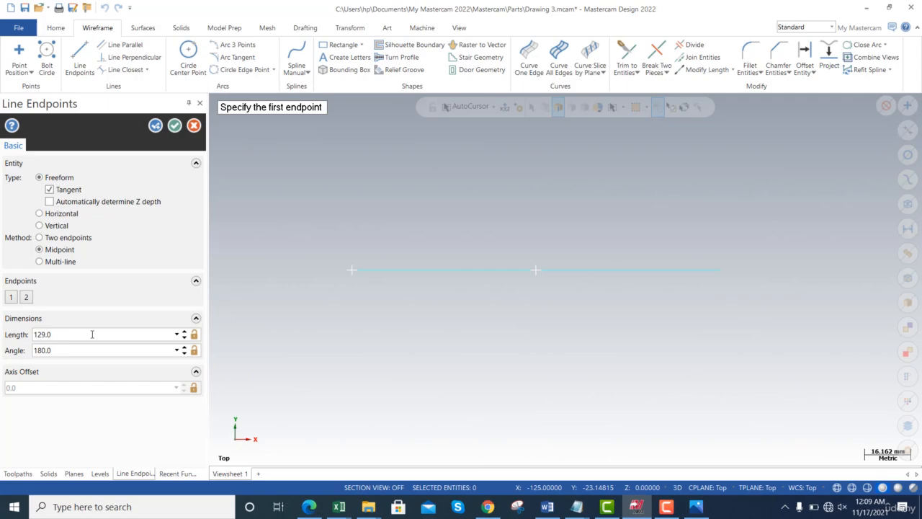
- Accept the horizontal centre line and check its length in the line's properties
{"action": "left_click", "coordinate": [174, 126]}
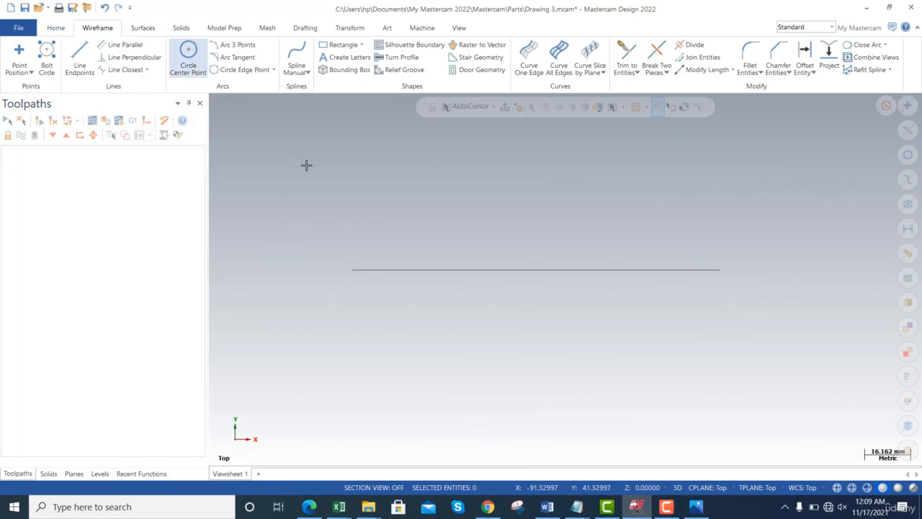
{"action": "left_click", "coordinate": [404, 271]}
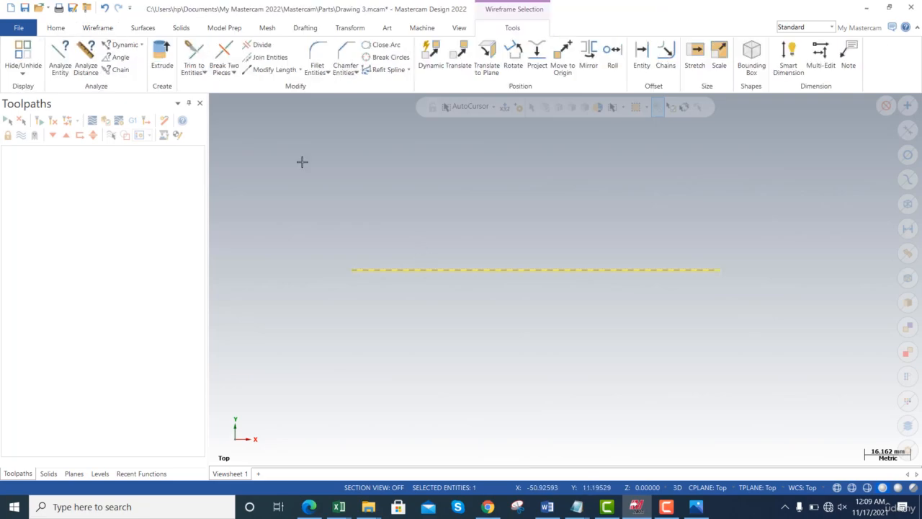
{"action": "left_click", "coordinate": [67, 63]}
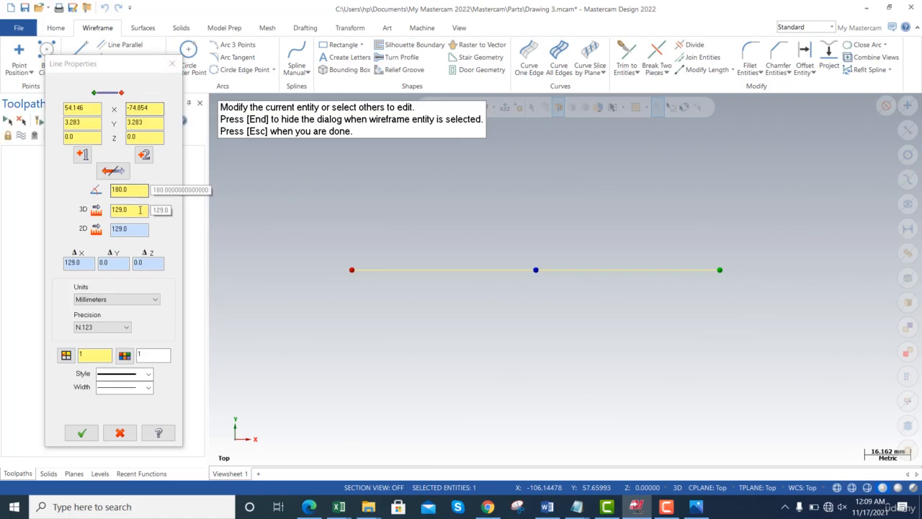
{"action": "double_click", "coordinate": [136, 210]}
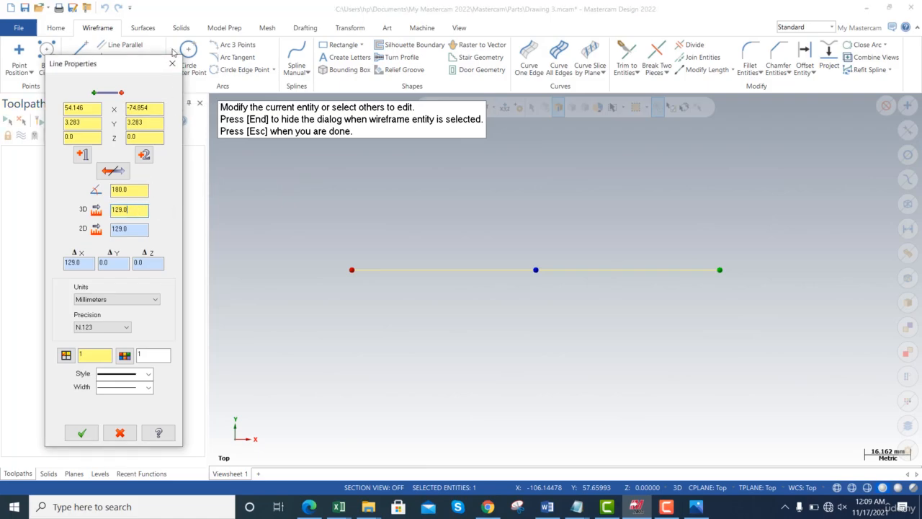
{"action": "left_click", "coordinate": [172, 63]}
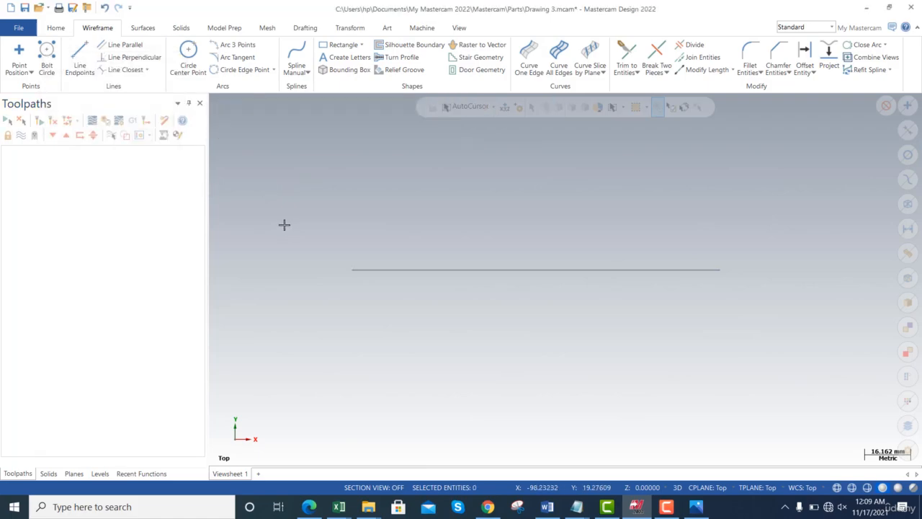
- Check the large and small circle radii in the mc2.png drawing in Photos, and return to Mastercam
{"action": "key", "text": "alt+Tab"}
{"action": "key", "text": "alt+Tab"}
{"action": "key", "text": "alt+Tab"}
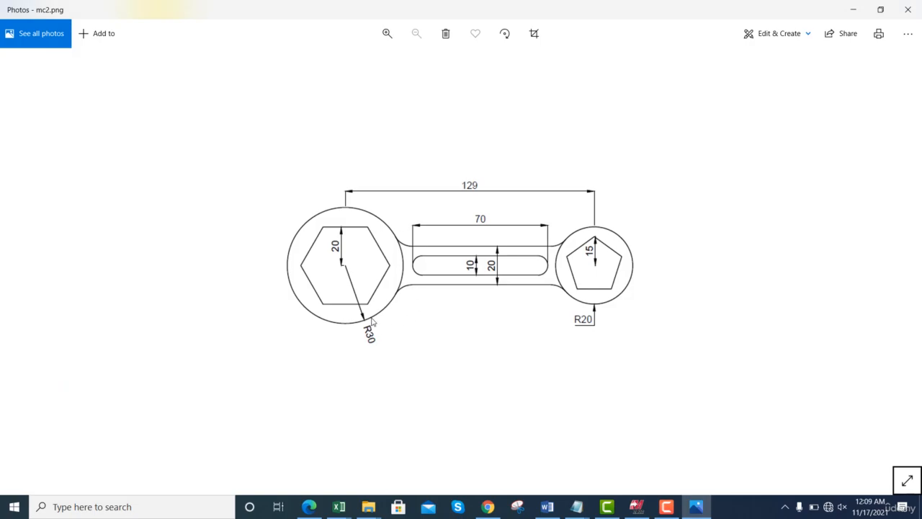
{"action": "key", "text": "alt+Tab"}
{"action": "key", "text": "alt+Tab"}
{"action": "key", "text": "alt+Tab"}
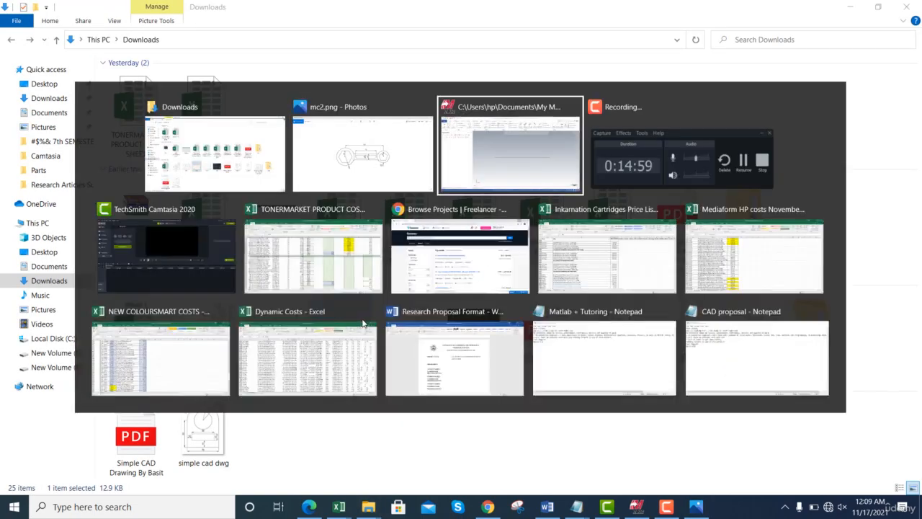
- Draw a circle with a 30 mm radius centred on the left endpoint of the centre line
{"action": "left_click", "coordinate": [188, 57]}
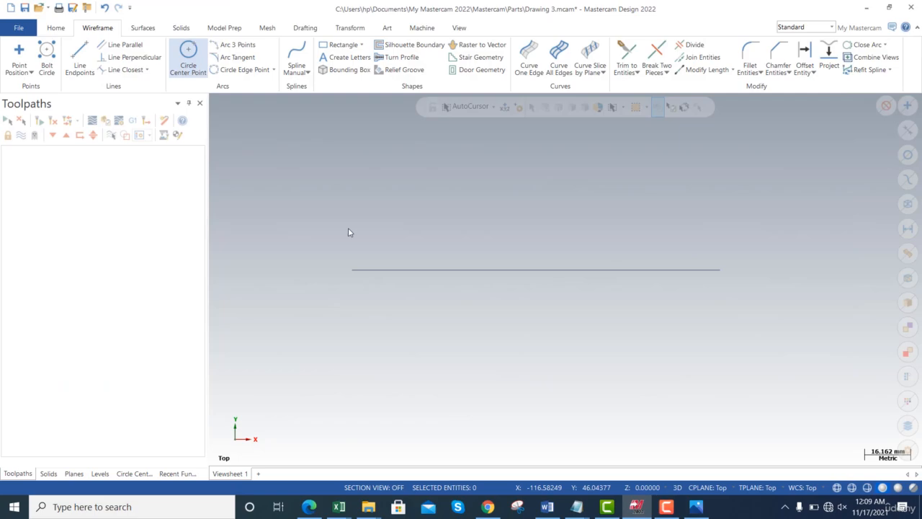
{"action": "left_click", "coordinate": [352, 270]}
{"action": "left_click", "coordinate": [298, 214]}
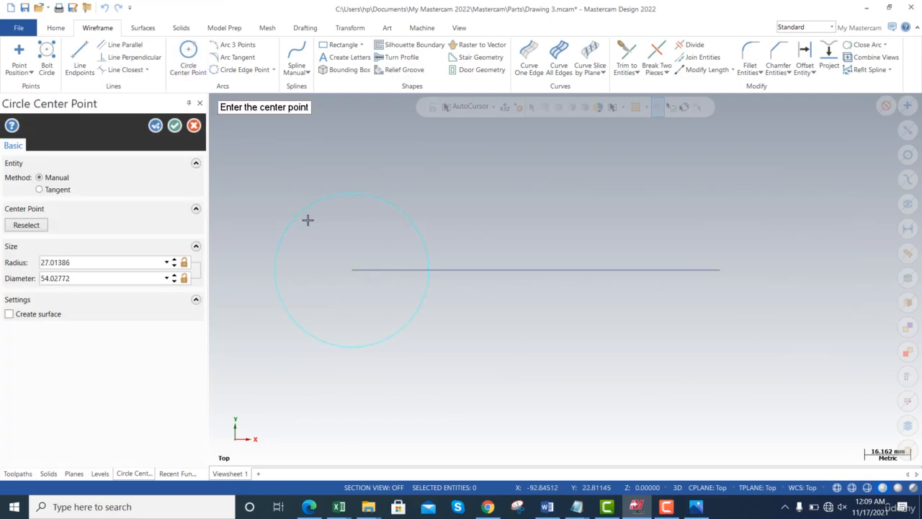
{"action": "double_click", "coordinate": [130, 264]}
{"action": "type", "text": "30"}
{"action": "key", "text": "Return"}
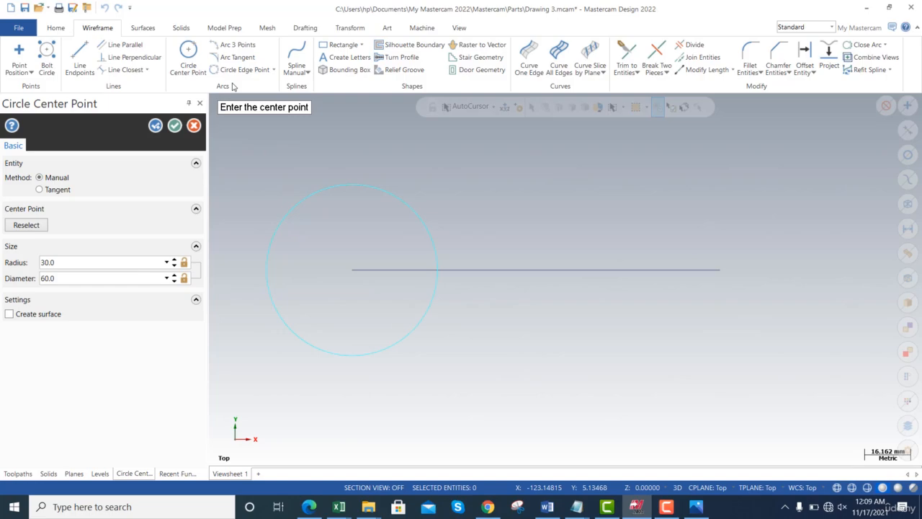
{"action": "left_click", "coordinate": [155, 126]}
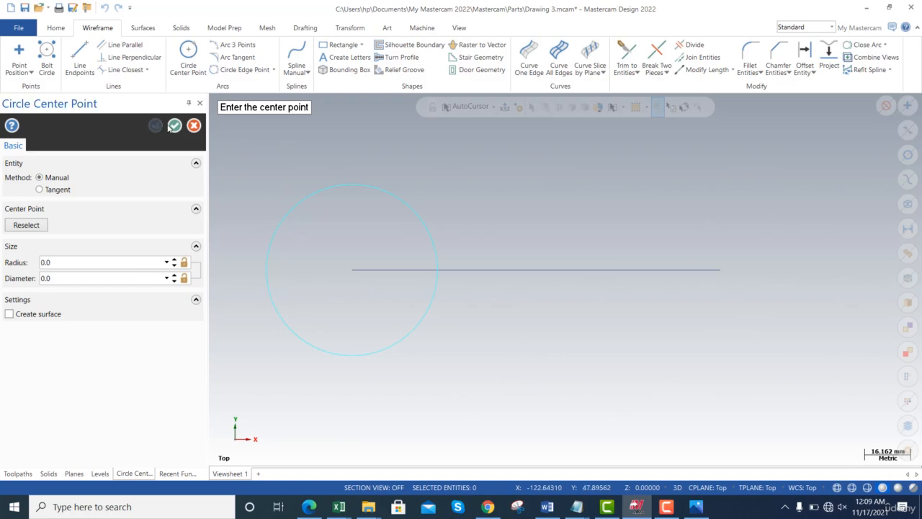
- Draw a circle with a 20 mm radius centred on the right endpoint of the centre line
{"action": "left_click", "coordinate": [721, 270]}
{"action": "left_click", "coordinate": [722, 228]}
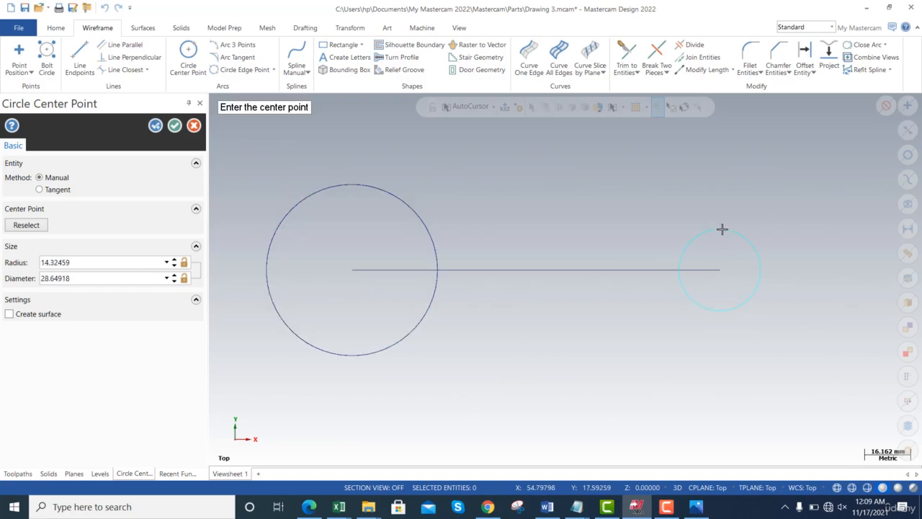
{"action": "double_click", "coordinate": [108, 262]}
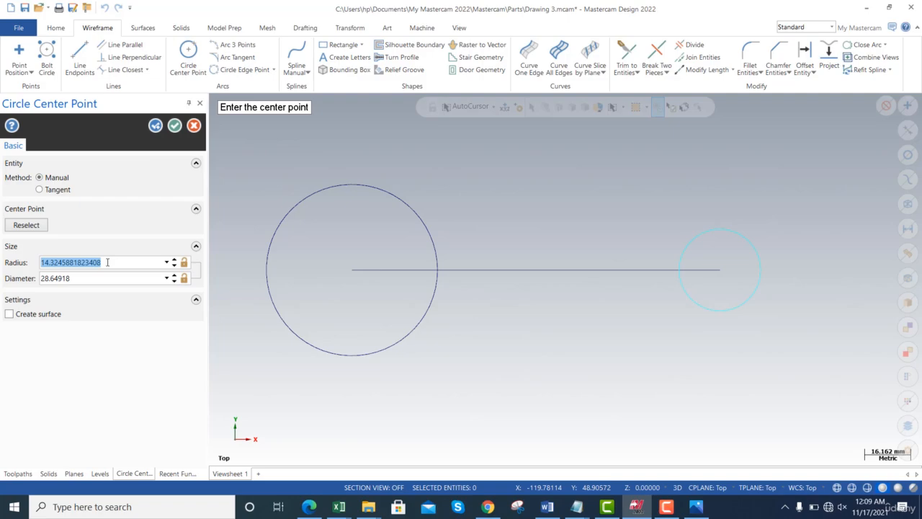
{"action": "type", "text": "20"}
{"action": "key", "text": "Return"}
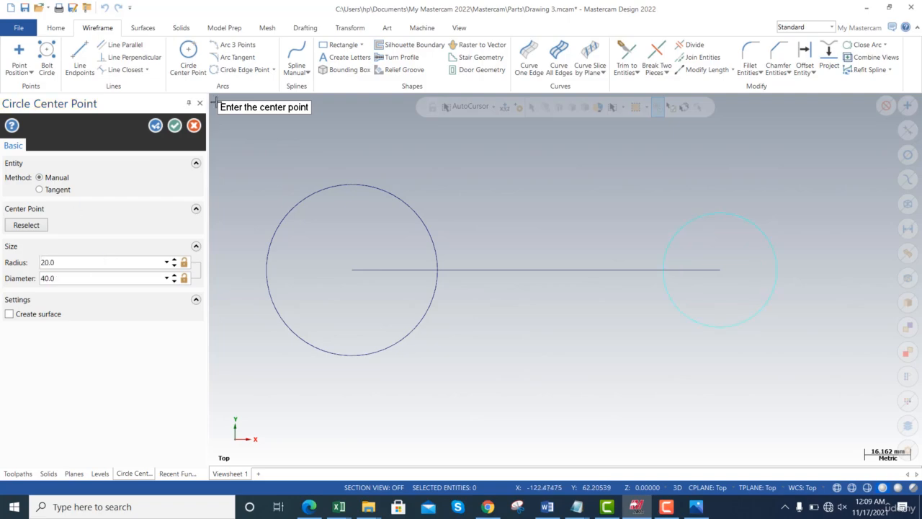
{"action": "left_click", "coordinate": [174, 126]}
- Examine the hexagon inside the large circle of the mc2.png drawing in Photos, and return to Mastercam
{"action": "key", "text": "alt+Tab"}
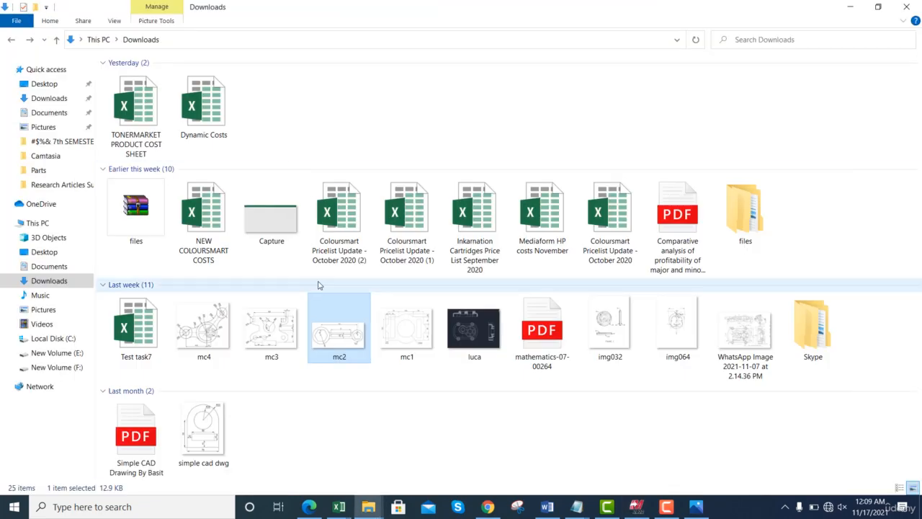
{"action": "key", "text": "alt+Tab"}
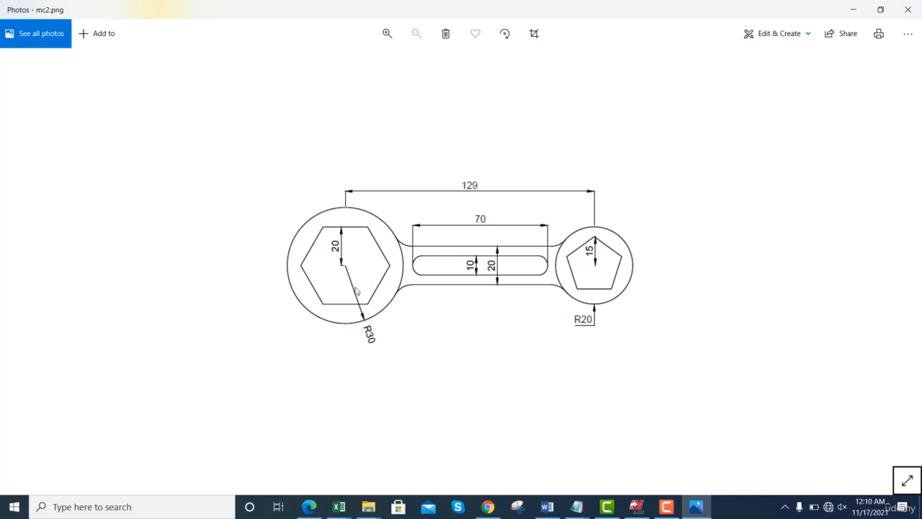
{"action": "key", "text": "alt+Tab"}
{"action": "key", "text": "alt+Tab"}
{"action": "key", "text": "alt+Tab"}
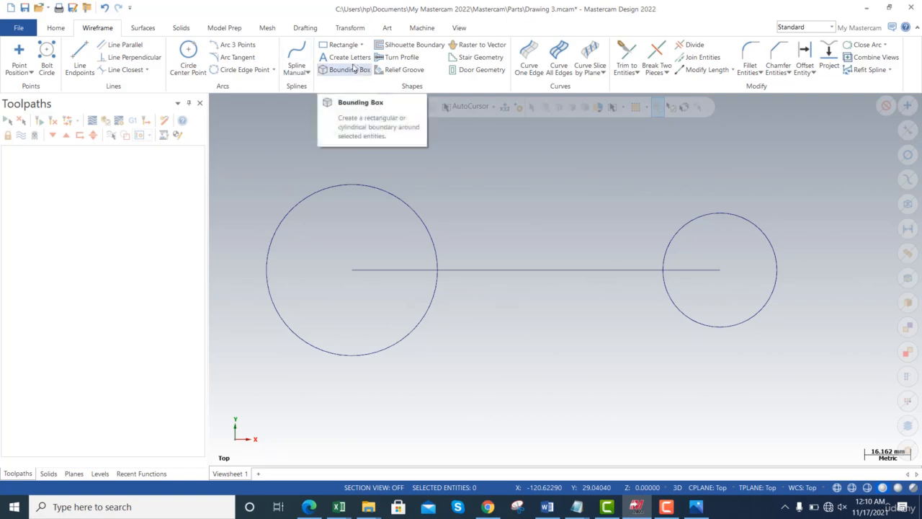
- Start the Polygon tool, check the hexagon's centre-to-flat dimension in mc2.png in Photos, and return to Mastercam
{"action": "left_click", "coordinate": [361, 44]}
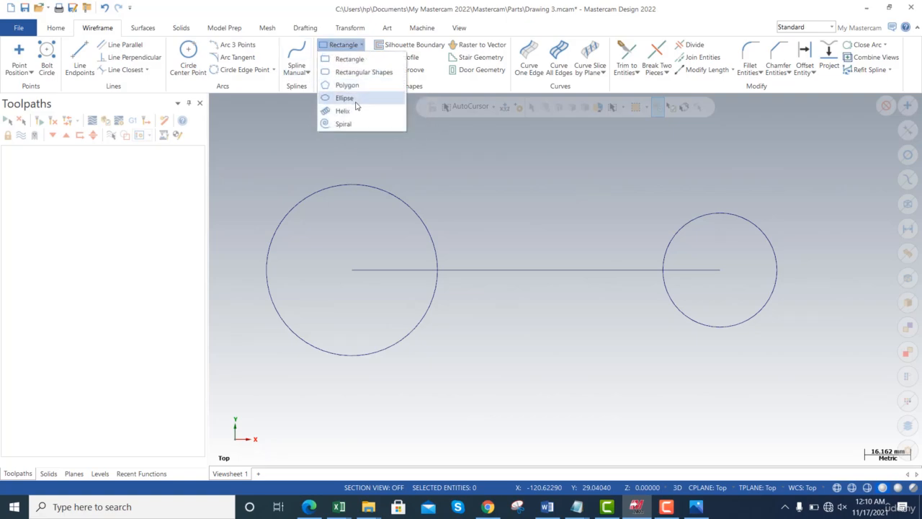
{"action": "left_click", "coordinate": [347, 85]}
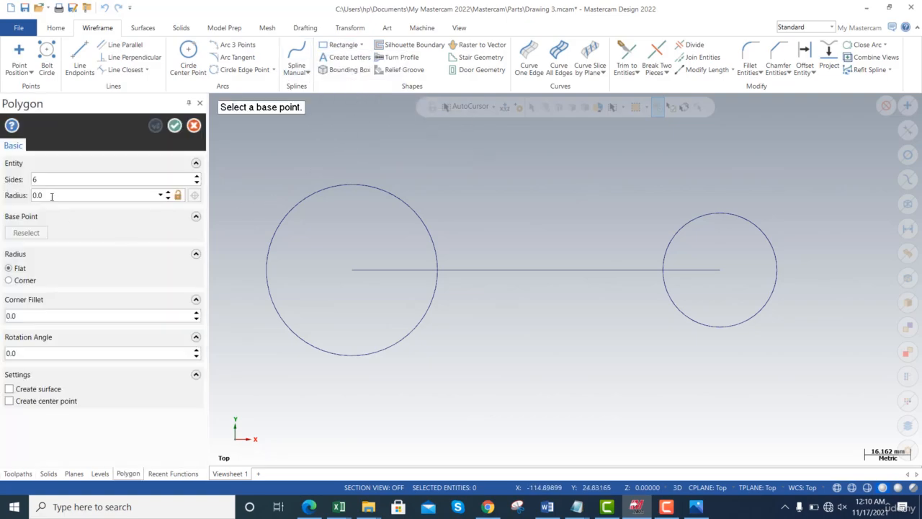
{"action": "key", "text": "alt+Tab"}
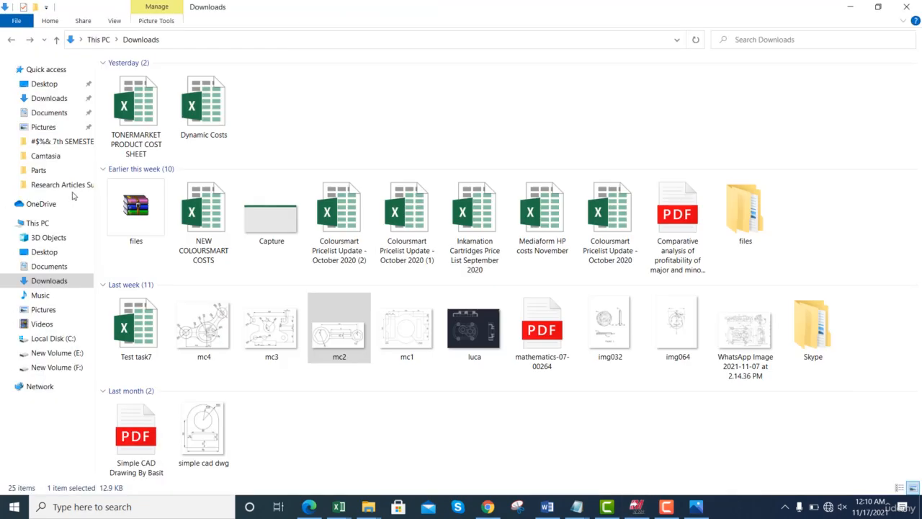
{"action": "key", "text": "alt+Tab"}
{"action": "key", "text": "Tab"}
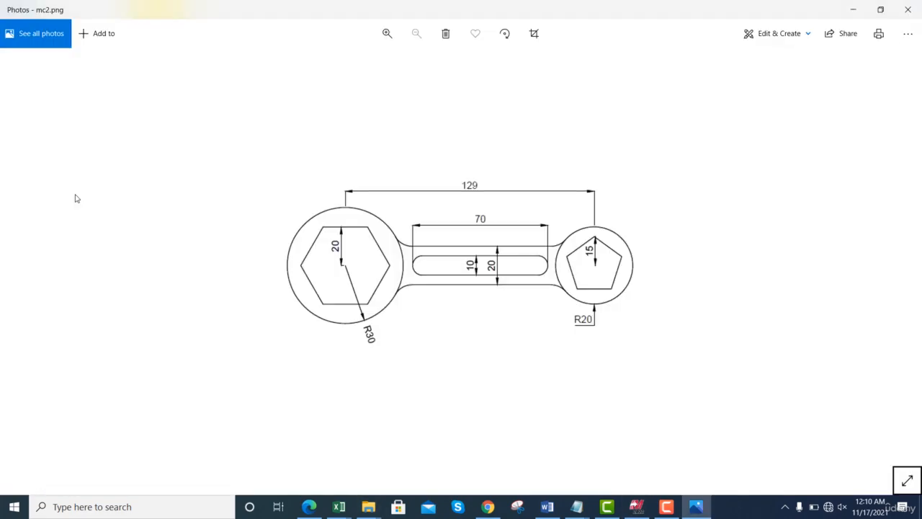
{"action": "key", "text": "alt+Tab"}
{"action": "key", "text": "alt+Tab"}
{"action": "key", "text": "Tab"}
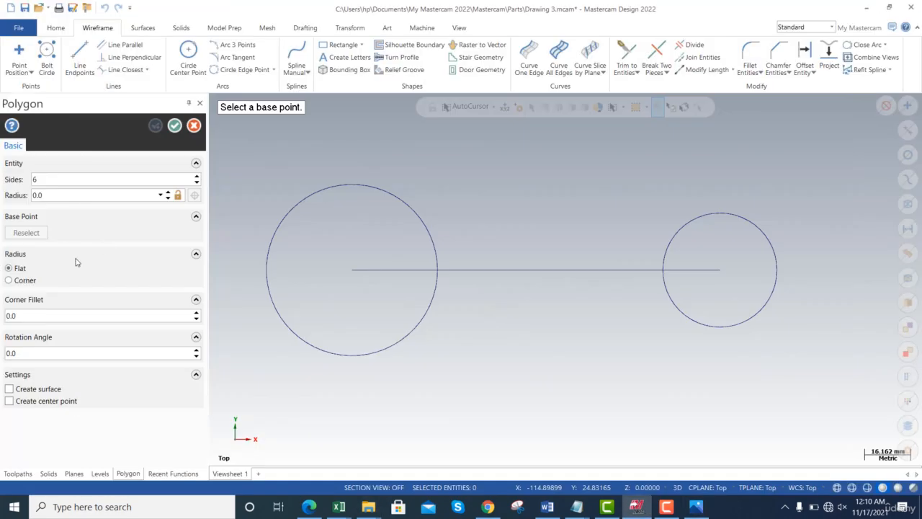
- Place a six-sided polygon with a 20 mm flat radius at the centre of the large circle
{"action": "left_click", "coordinate": [67, 195]}
{"action": "type", "text": "20"}
{"action": "key", "text": "Return"}
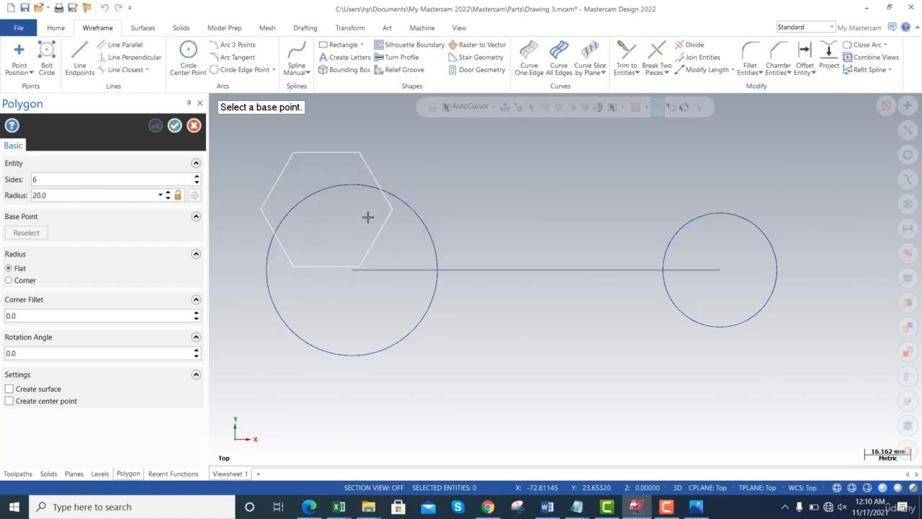
{"action": "left_click", "coordinate": [352, 272]}
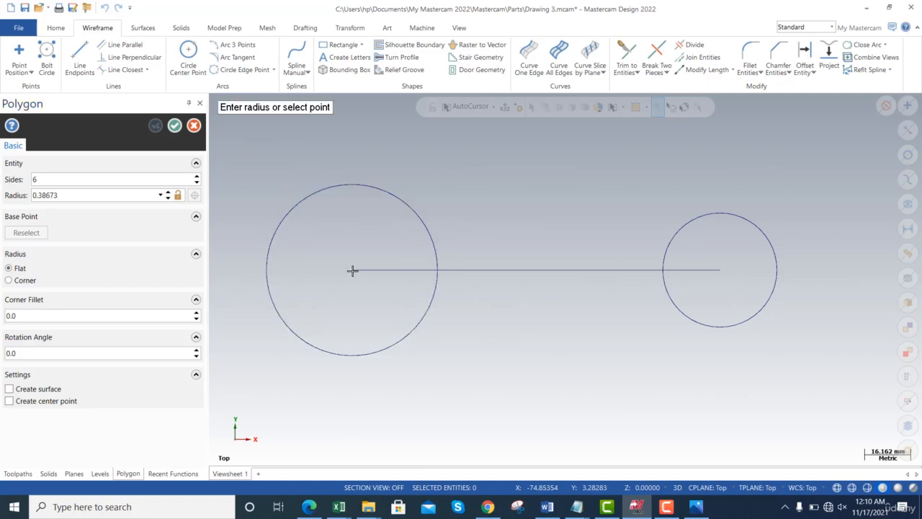
{"action": "left_click", "coordinate": [345, 214]}
{"action": "double_click", "coordinate": [101, 195]}
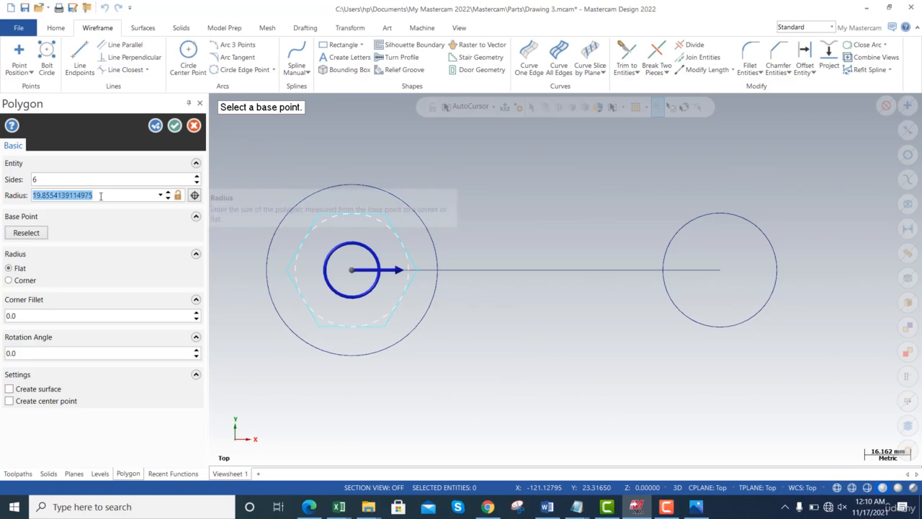
{"action": "type", "text": "20"}
{"action": "key", "text": "Tab"}
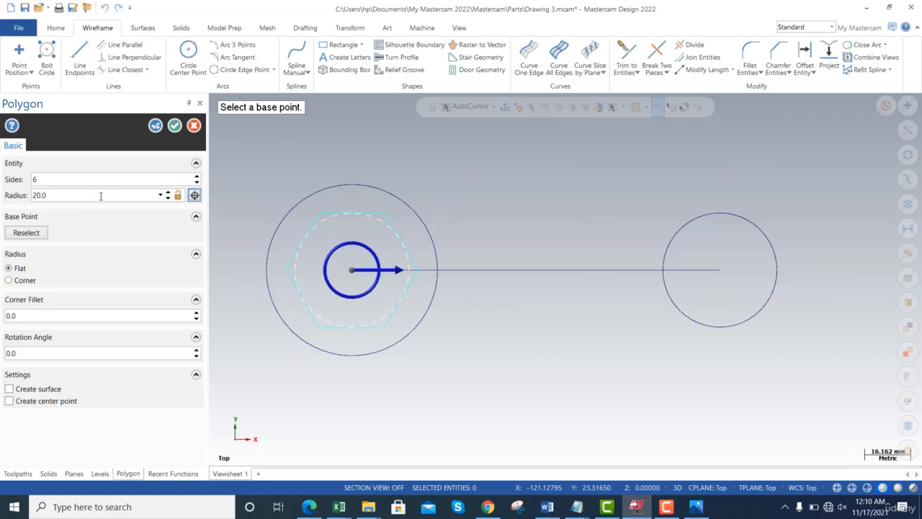
- Compare the hexagon with the mc2.png drawing in Photos, return to Mastercam and accept the polygon
{"action": "key", "text": "alt+Tab"}
{"action": "key", "text": "alt+Tab"}
{"action": "key", "text": "Tab"}
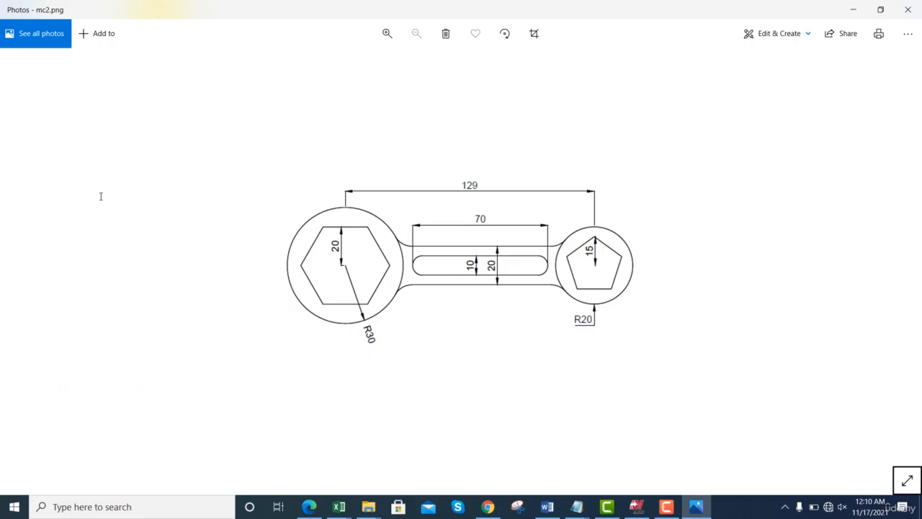
{"action": "key", "text": "alt+Tab"}
{"action": "key", "text": "alt+Tab"}
{"action": "key", "text": "Tab"}
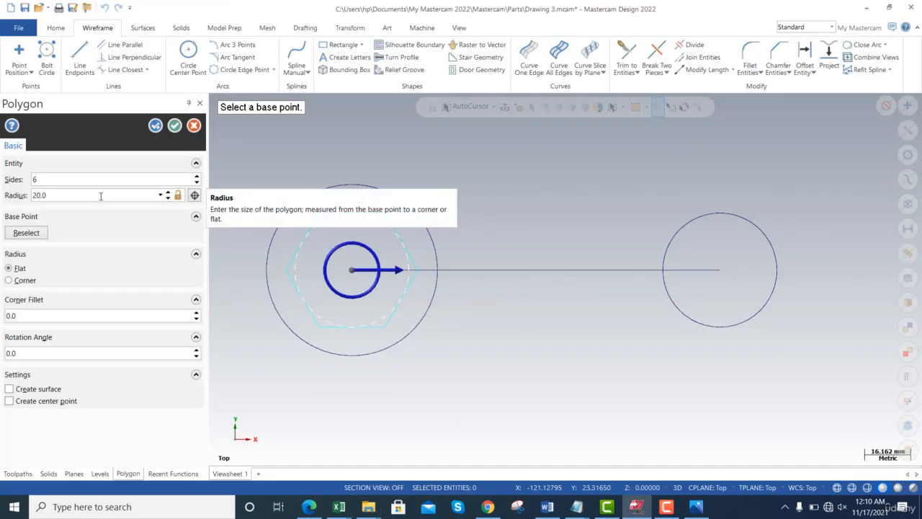
{"action": "left_click", "coordinate": [175, 127]}
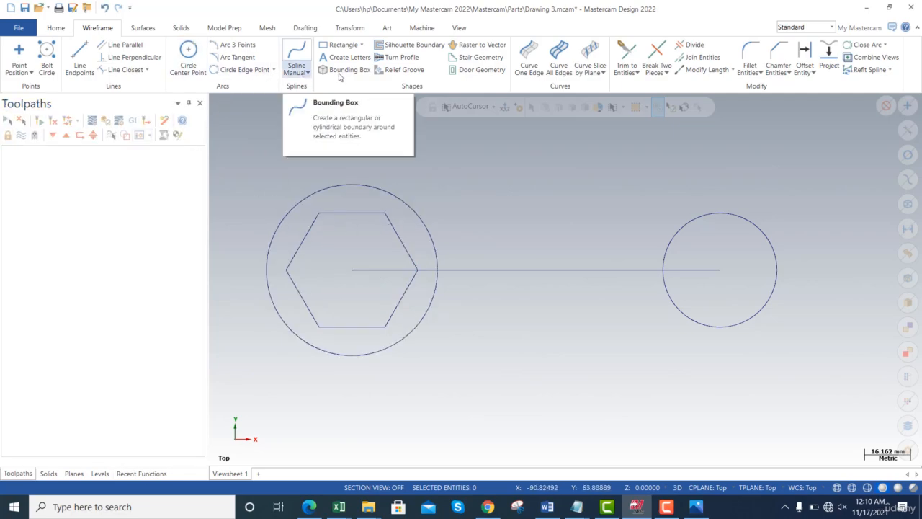
- Place a five-sided polygon with a flat radius of about 16 mm at the centre of the small circle
{"action": "left_click", "coordinate": [345, 45]}
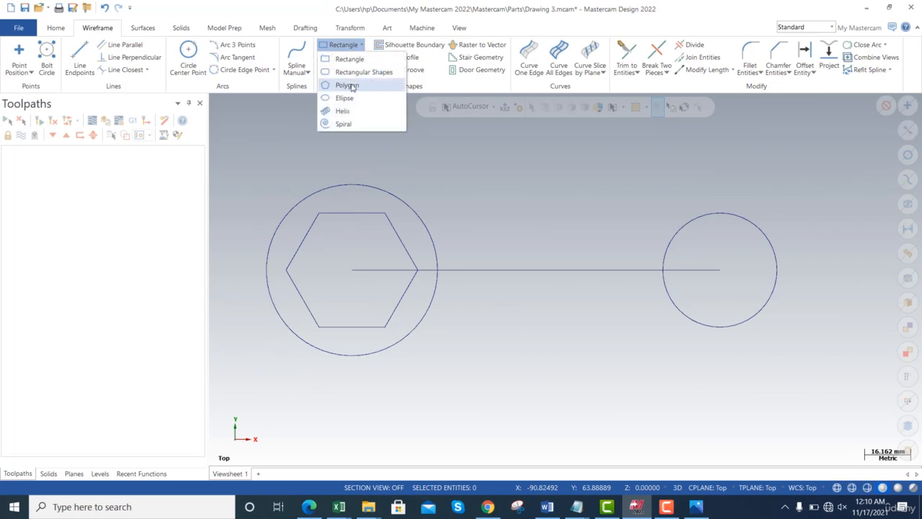
{"action": "left_click", "coordinate": [350, 85]}
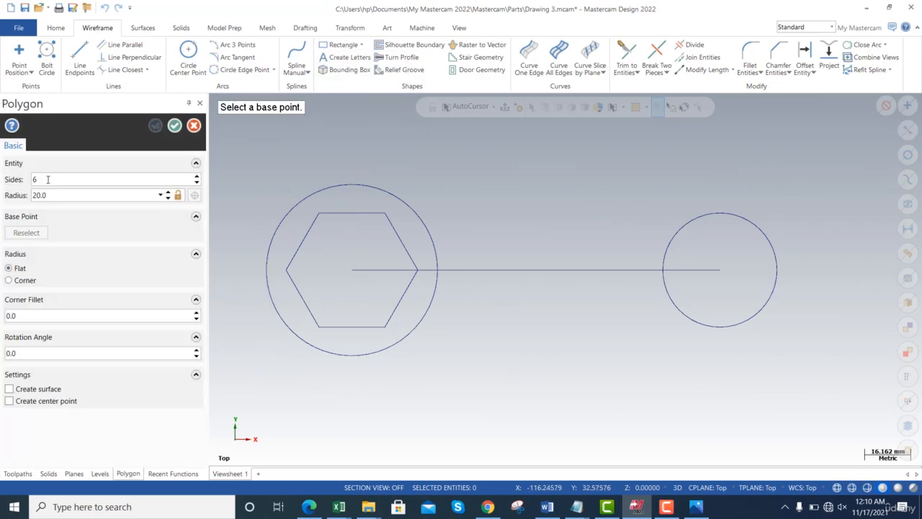
{"action": "double_click", "coordinate": [60, 179]}
{"action": "type", "text": "5"}
{"action": "key", "text": "Tab"}
{"action": "type", "text": "15"}
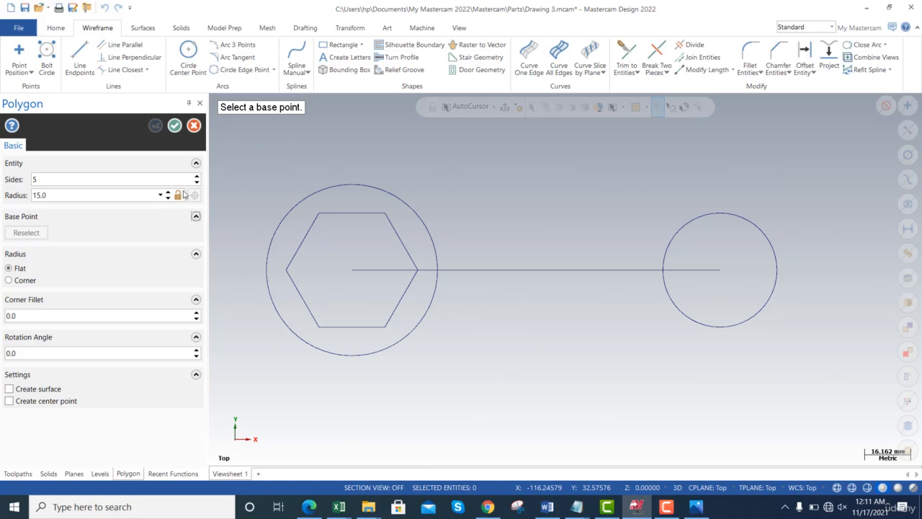
{"action": "left_click", "coordinate": [719, 271]}
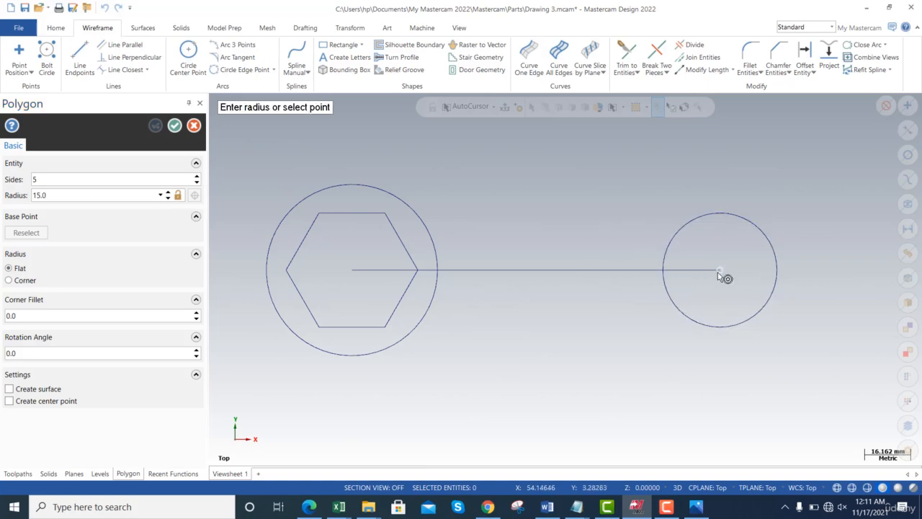
{"action": "left_click", "coordinate": [674, 275]}
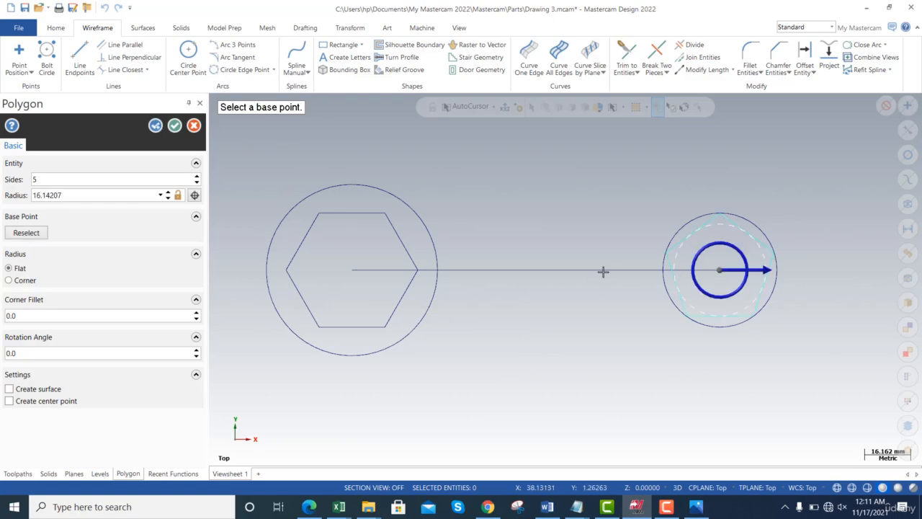
- Set the pentagon's flat radius to 15 mm and accept the polygon
{"action": "double_click", "coordinate": [96, 195]}
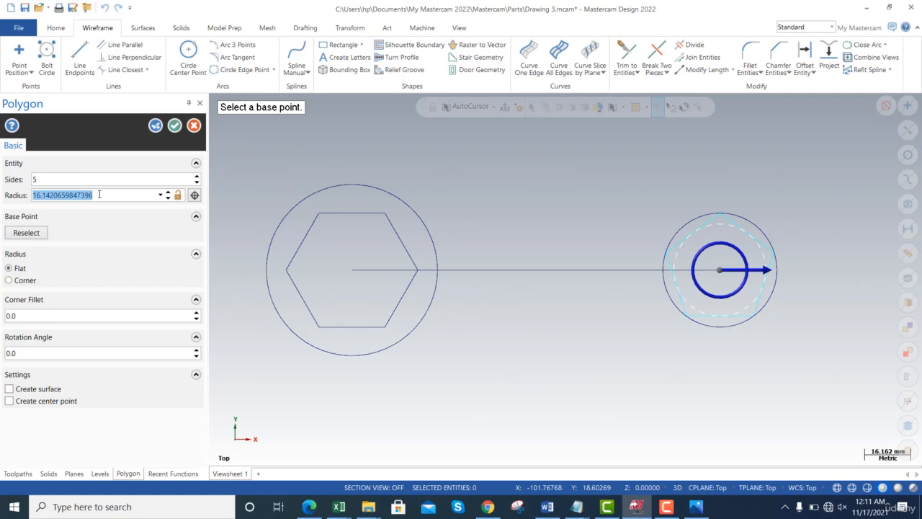
{"action": "type", "text": "15"}
{"action": "left_click", "coordinate": [175, 126]}
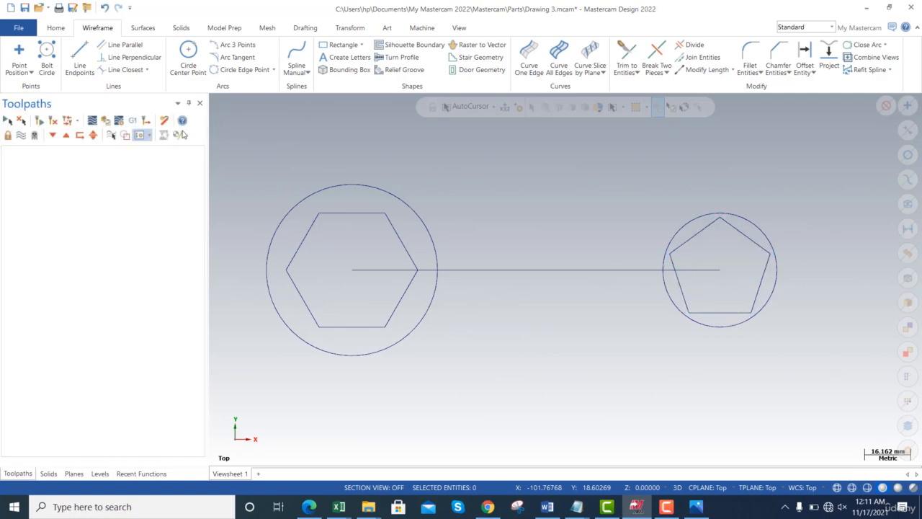
- Compare the pentagon in the small circle with the mc2.png drawing in Photos, and return to Mastercam
{"action": "key", "text": "alt+Tab"}
{"action": "key", "text": "alt+Tab"}
{"action": "key", "text": "alt+Tab"}
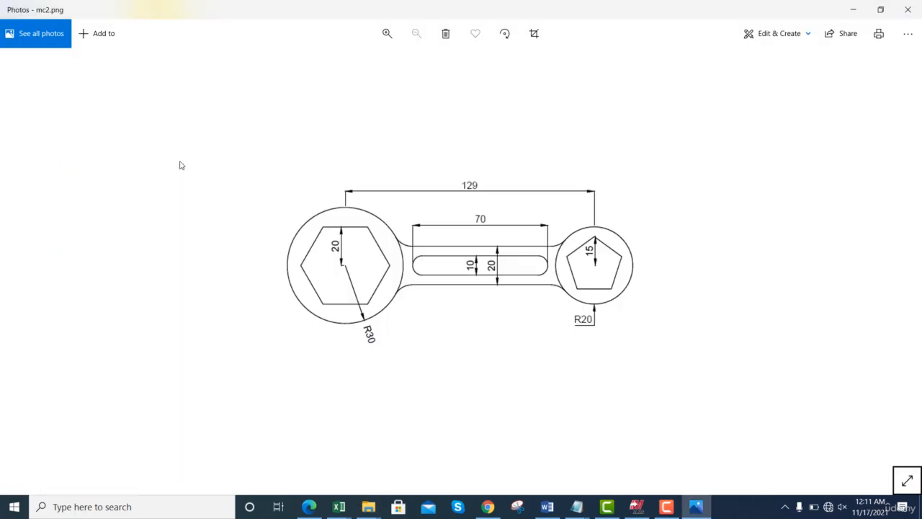
{"action": "key", "text": "alt+Tab"}
{"action": "key", "text": "alt+Tab"}
{"action": "key", "text": "alt+Tab"}
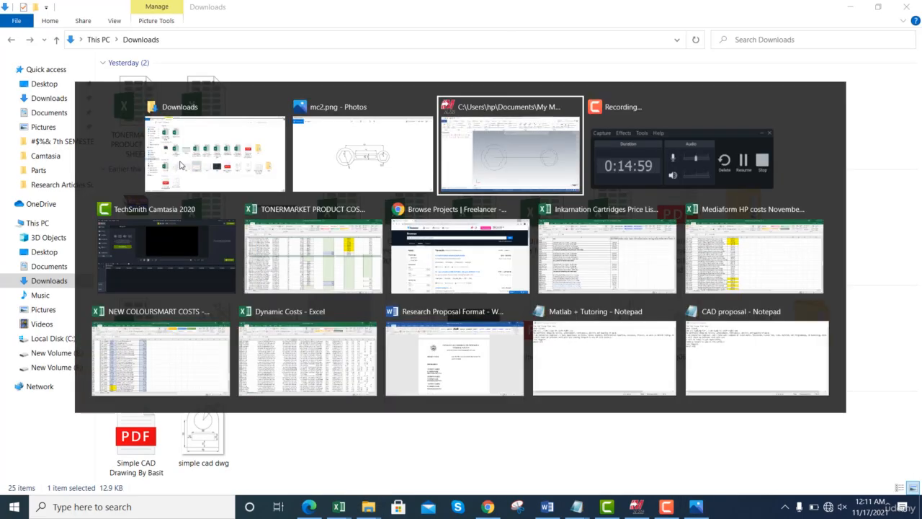
{"action": "key", "text": "alt+Tab"}
{"action": "key", "text": "alt+Tab"}
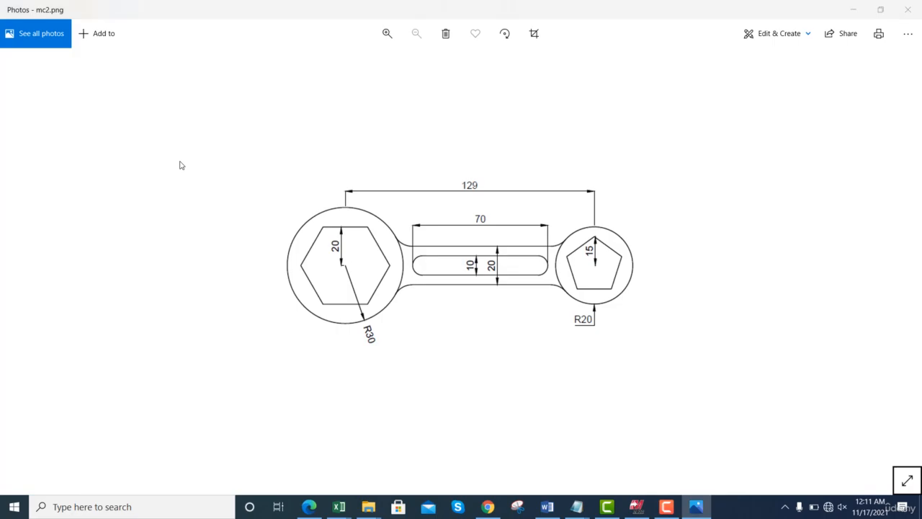
{"action": "key", "text": "alt+Tab"}
- Switch to Photos and examine the slotted handle between the two circles in mc2.png
{"action": "key", "text": "alt+Tab"}
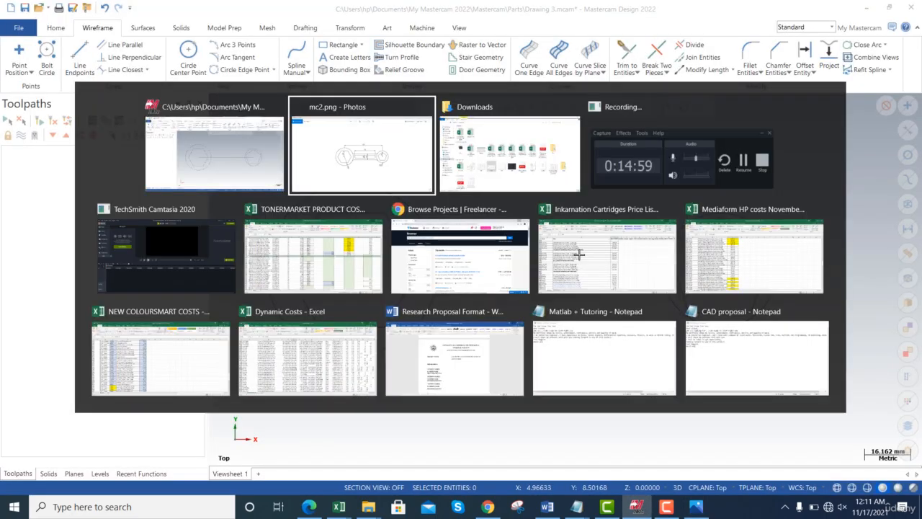
{"action": "key", "text": "alt+Tab"}
{"action": "key", "text": "alt+Tab"}
{"action": "key", "text": "alt+Tab"}
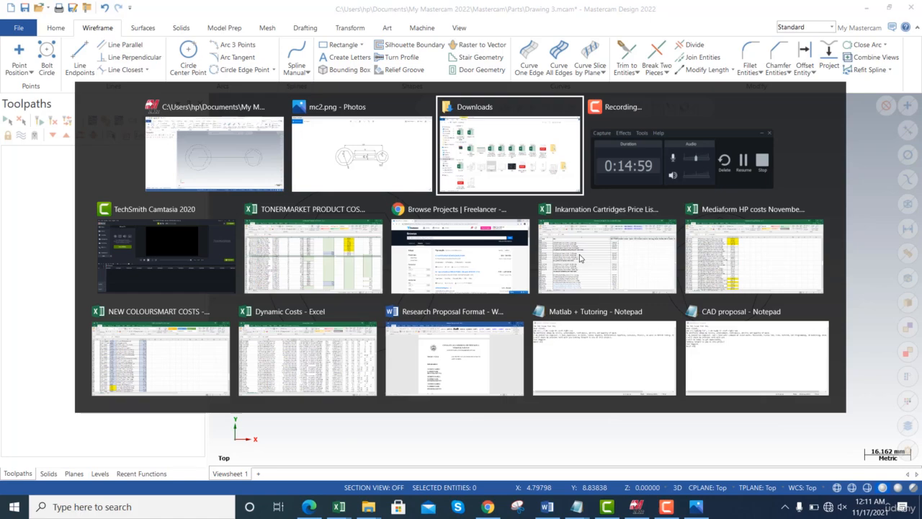
{"action": "key", "text": "alt+shift+Tab"}
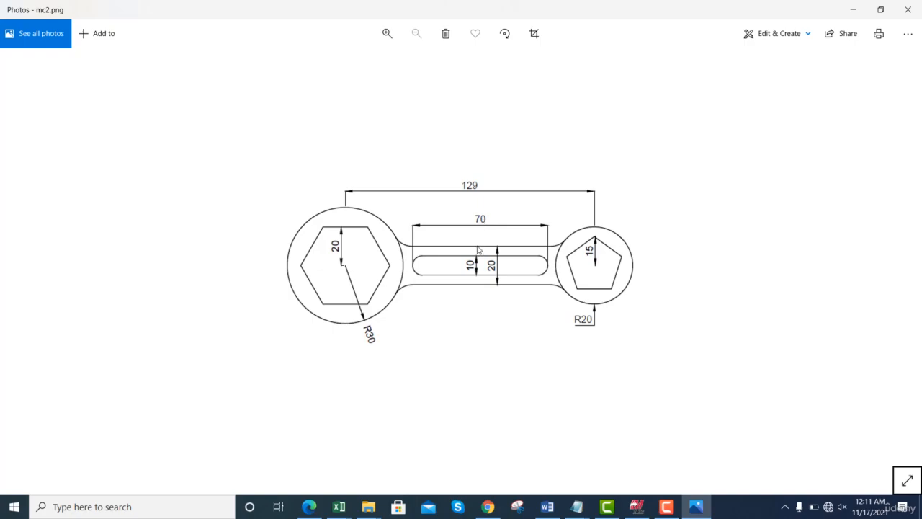
- Switch to Mastercam and place a 70 mm wide, 10 mm high obround at the midpoint of the centre line between the circles
{"action": "key", "text": "alt+Tab"}
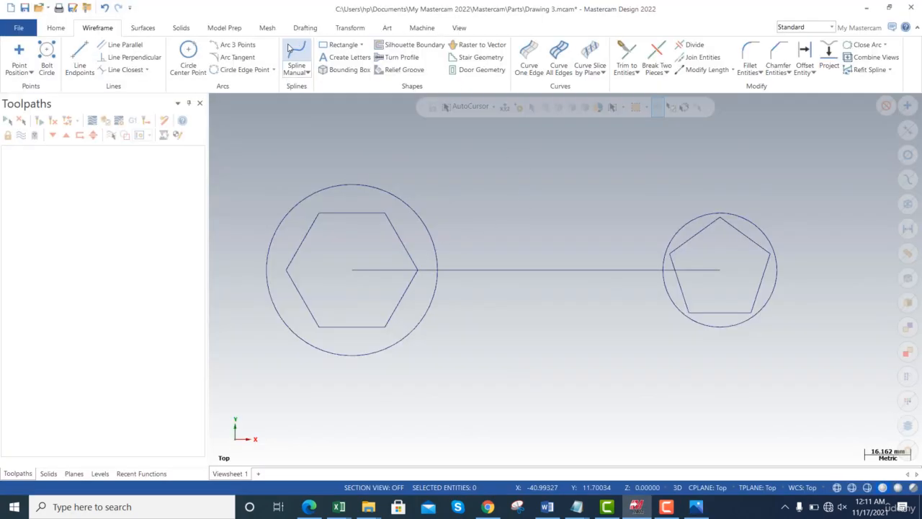
{"action": "left_click", "coordinate": [361, 46]}
{"action": "left_click", "coordinate": [363, 72]}
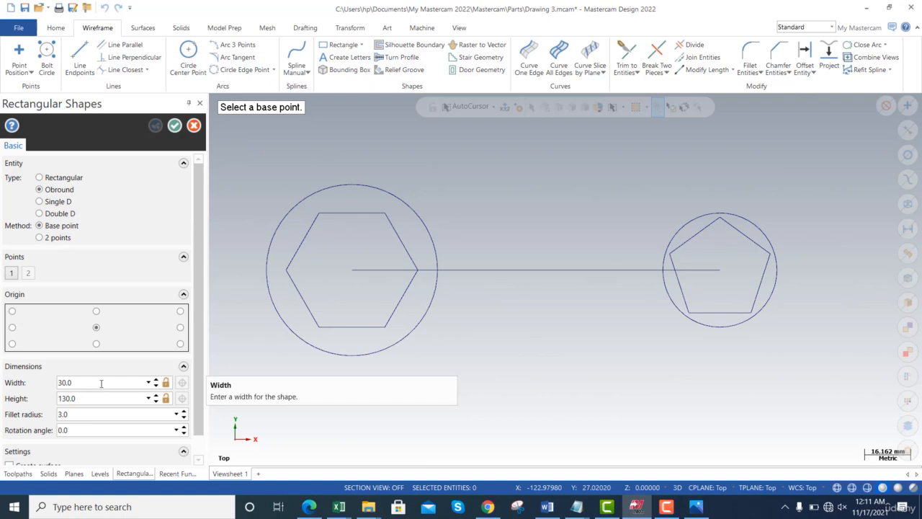
{"action": "key", "text": "alt+Tab"}
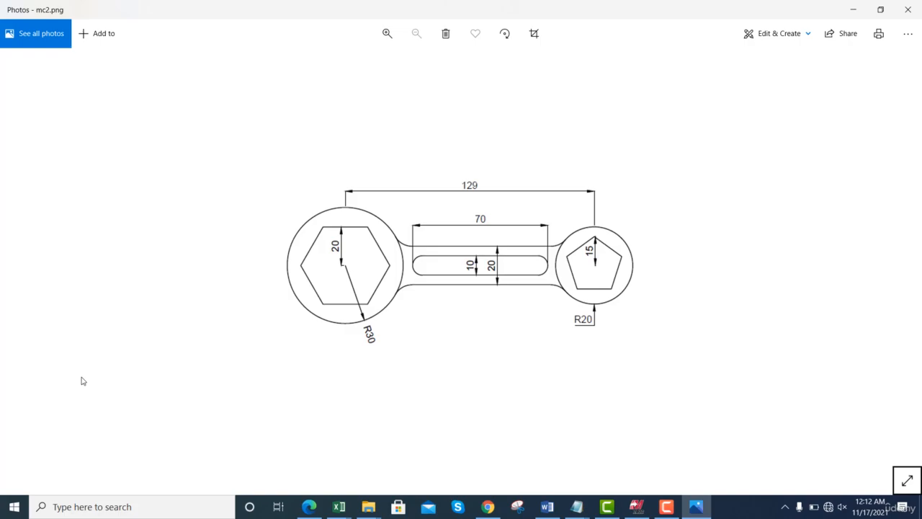
{"action": "key", "text": "alt+Tab"}
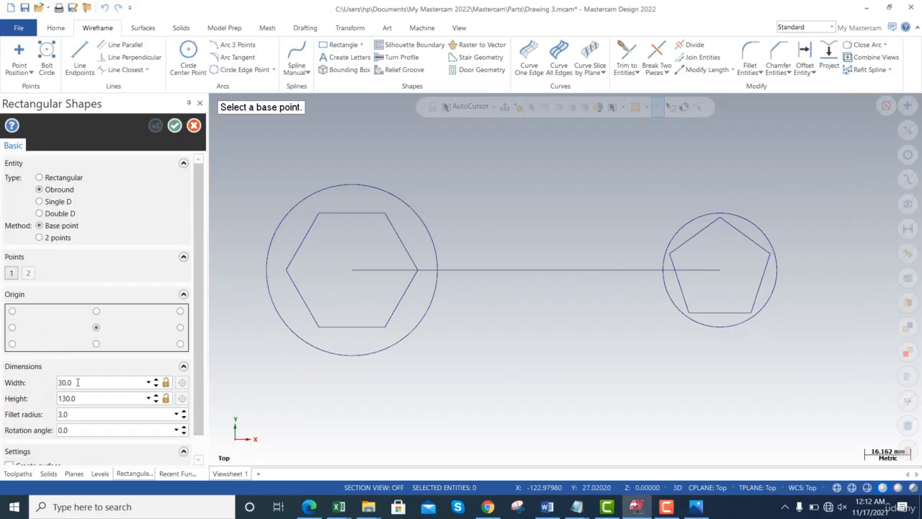
{"action": "double_click", "coordinate": [82, 383]}
{"action": "type", "text": "70"}
{"action": "key", "text": "Tab"}
{"action": "type", "text": "10"}
{"action": "key", "text": "Tab"}
{"action": "type", "text": "0"}
{"action": "key", "text": "Tab"}
{"action": "left_click", "coordinate": [91, 413]}
{"action": "key", "text": "Tab"}
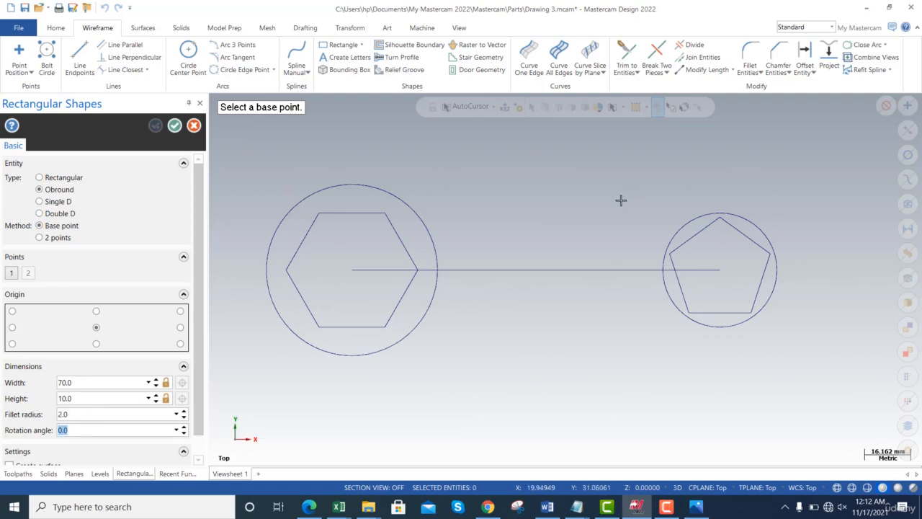
{"action": "left_click", "coordinate": [538, 271]}
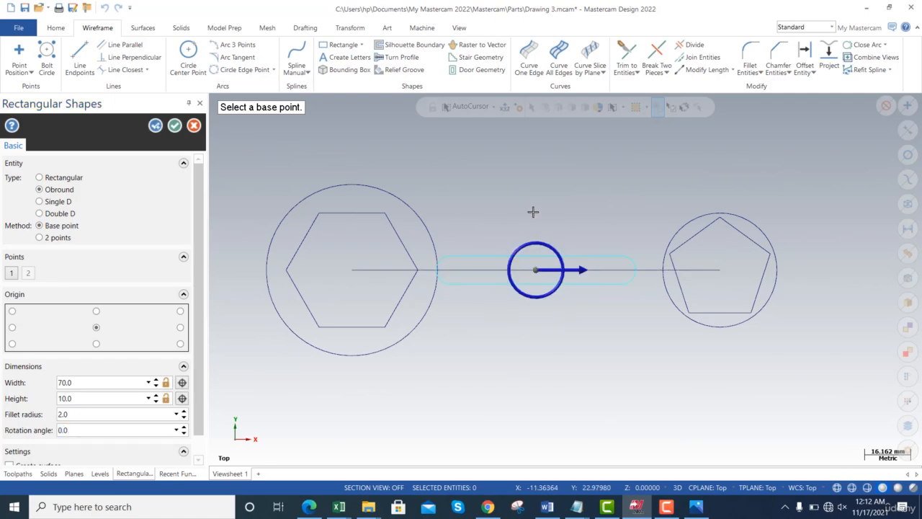
- Compare the obround's position with the mc2.png drawing in Photos, accept it in Mastercam and undo it
{"action": "key", "text": "alt+Tab"}
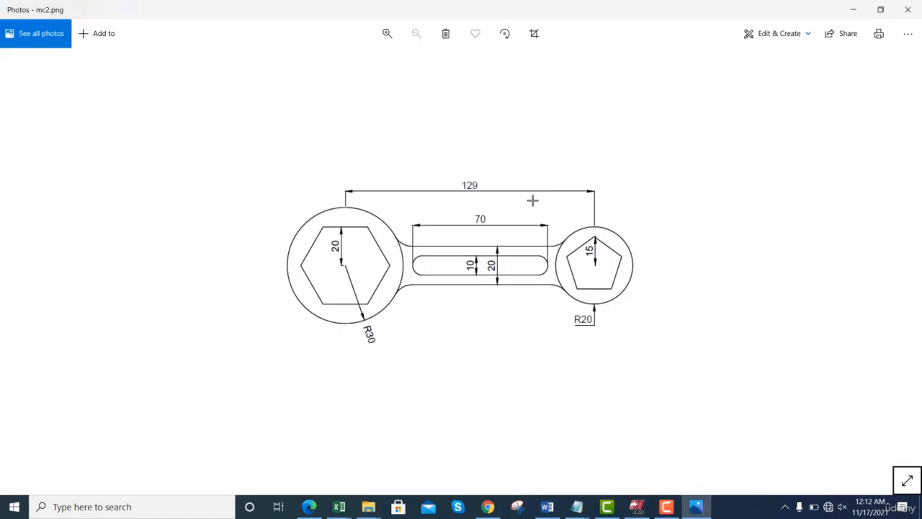
{"action": "key", "text": "alt+Tab"}
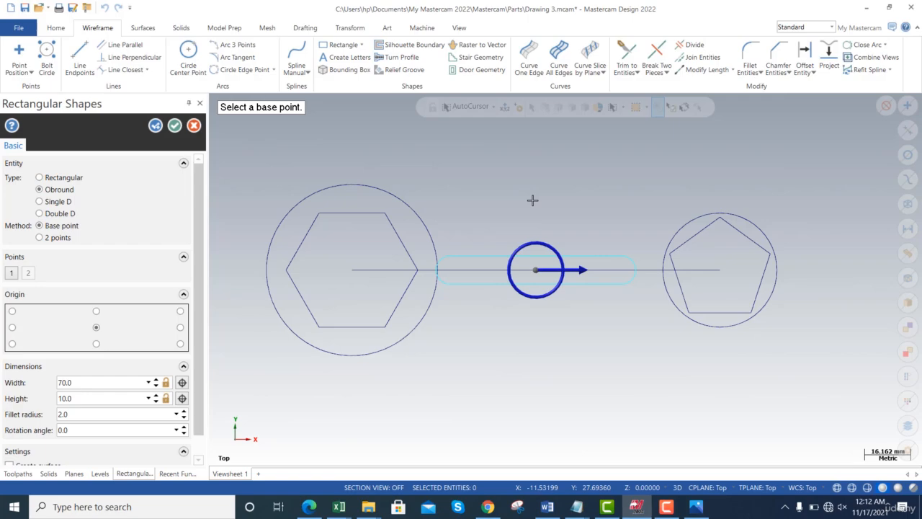
{"action": "key", "text": "alt+Tab"}
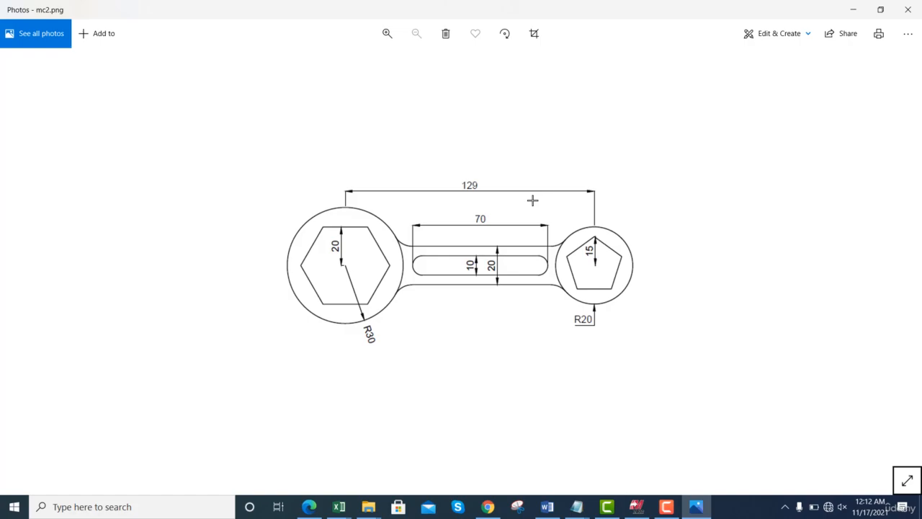
{"action": "key", "text": "alt+Tab"}
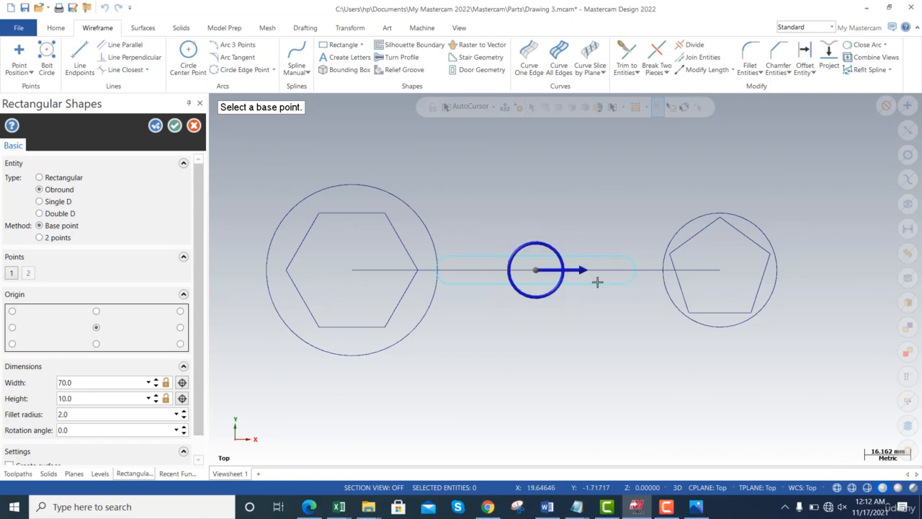
{"action": "key", "text": "Return"}
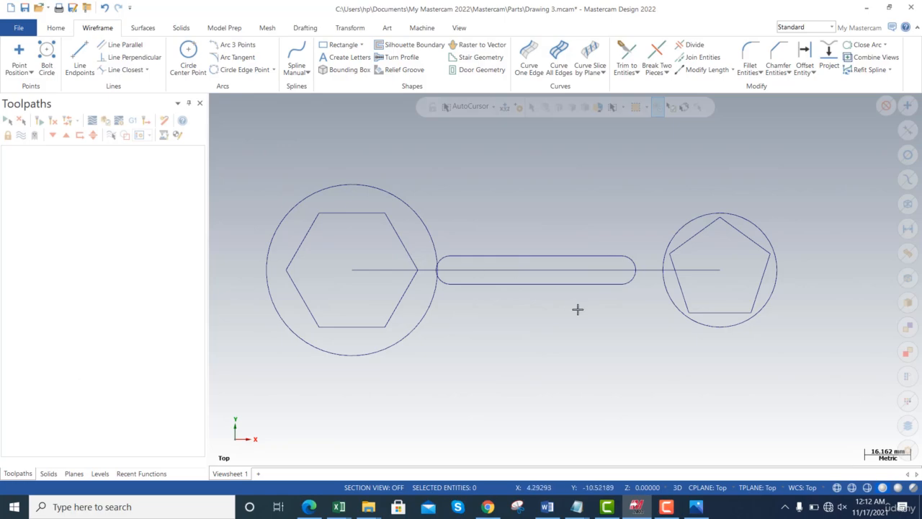
{"action": "key", "text": "ctrl+z"}
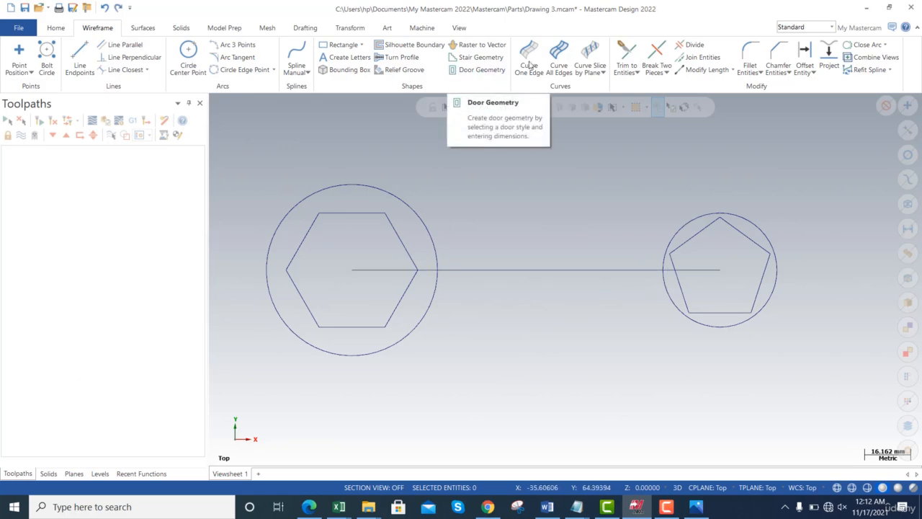
- Trim both ends of the centre line to the large and small circles with Trim to Entities
{"action": "left_click", "coordinate": [626, 57]}
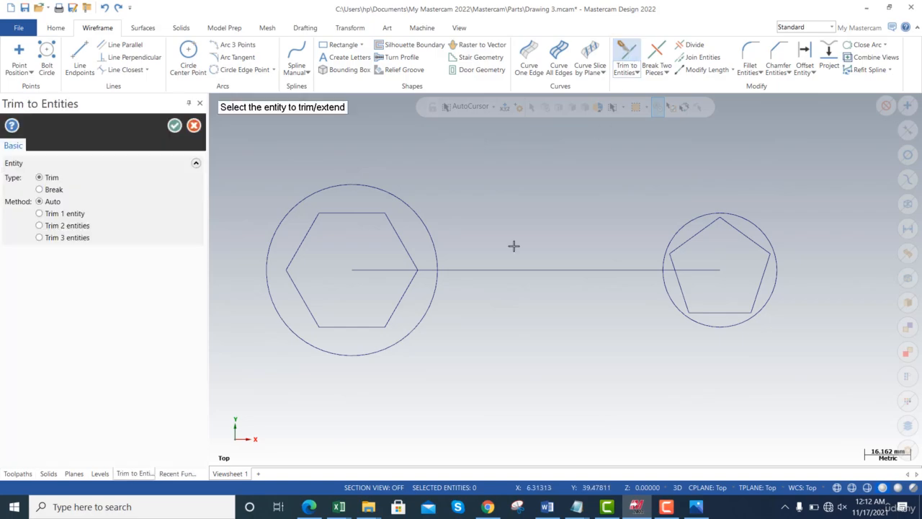
{"action": "left_click", "coordinate": [509, 270]}
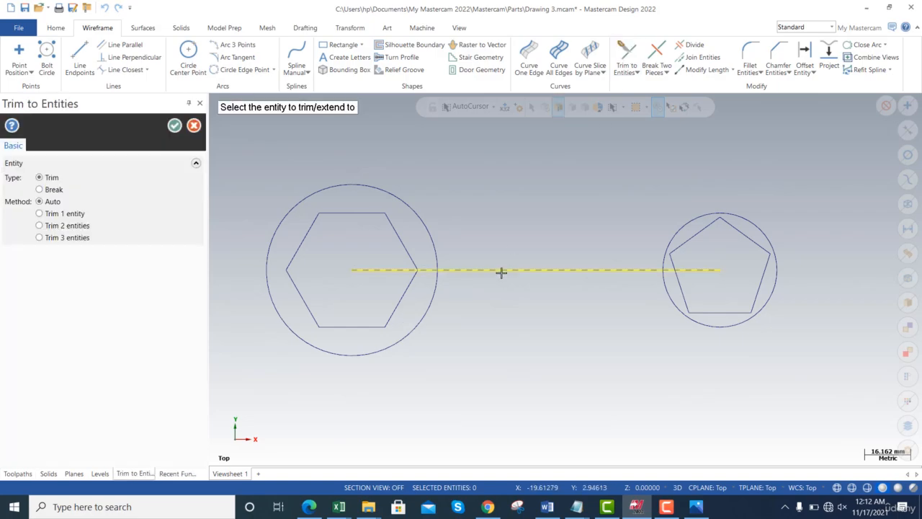
{"action": "left_click", "coordinate": [428, 231]}
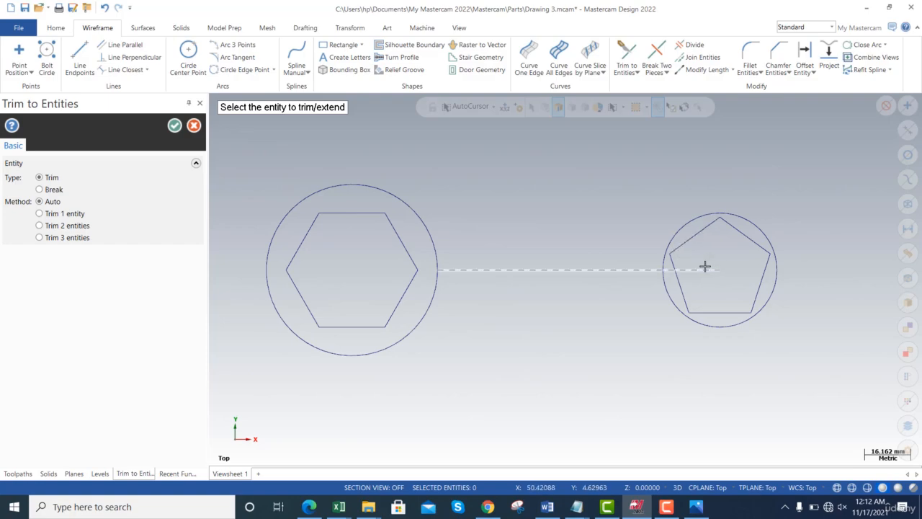
{"action": "left_click", "coordinate": [619, 269]}
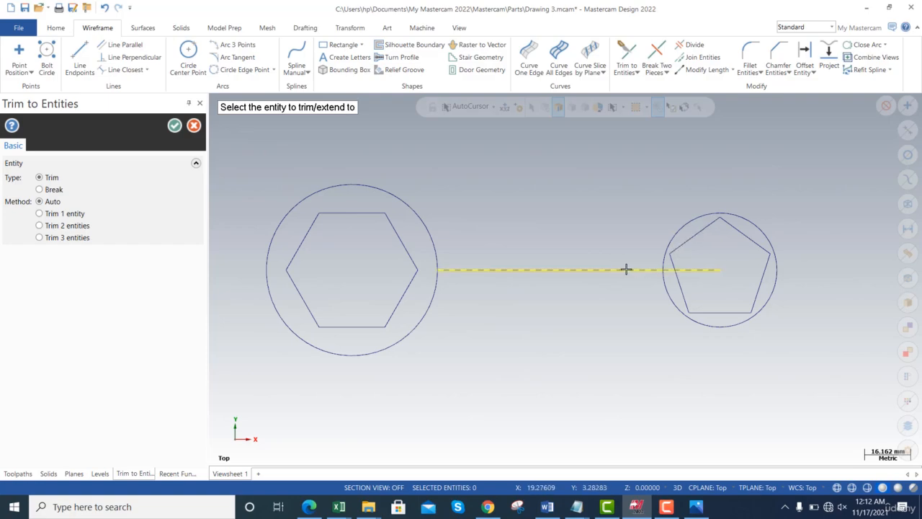
{"action": "left_click", "coordinate": [683, 227]}
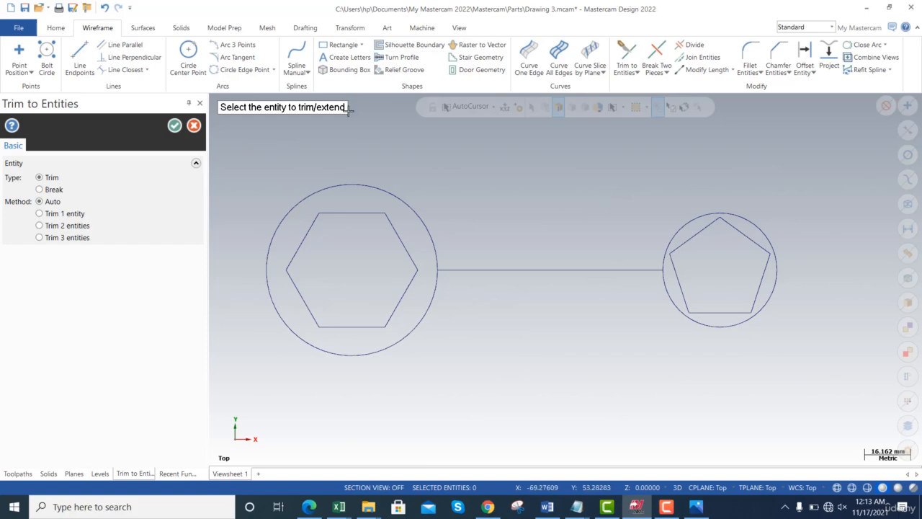
{"action": "left_click", "coordinate": [174, 127]}
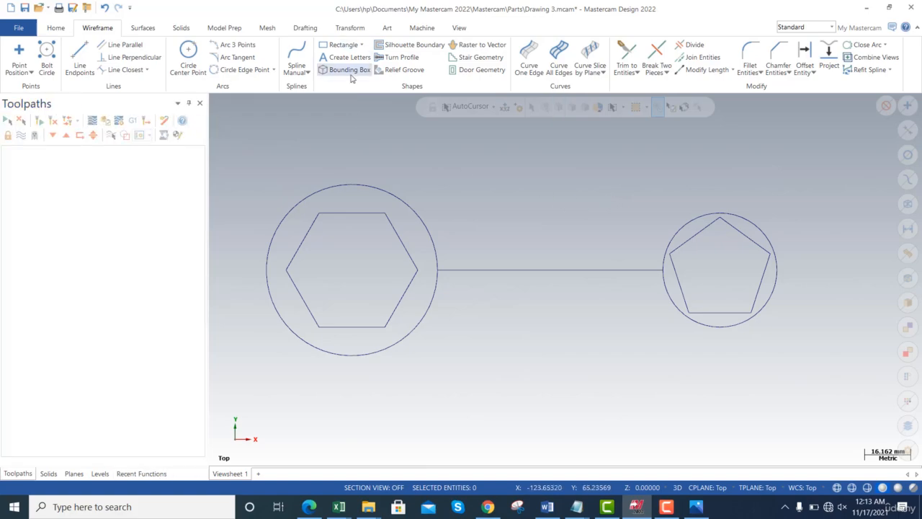
- Place an obround about 60.5 mm wide and 18.9 mm high, centred on the midpoint of the trimmed centre line
{"action": "left_click", "coordinate": [361, 45]}
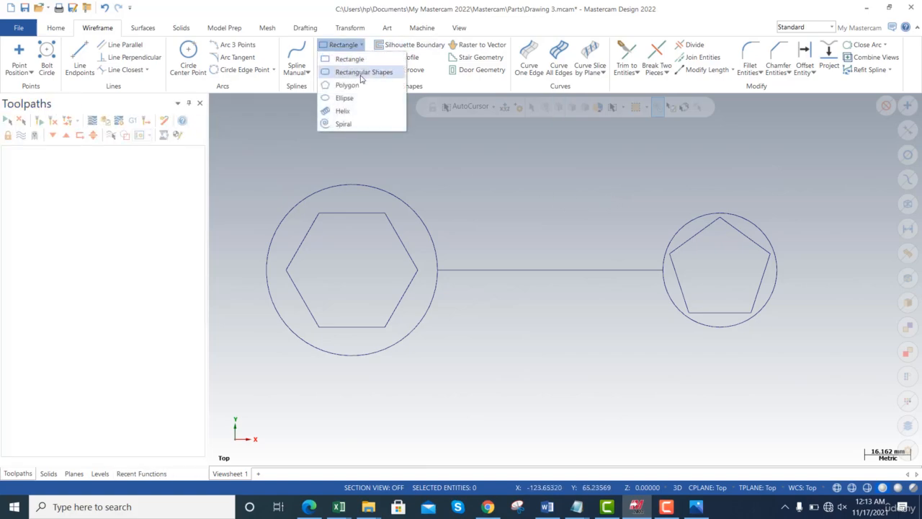
{"action": "left_click", "coordinate": [358, 73]}
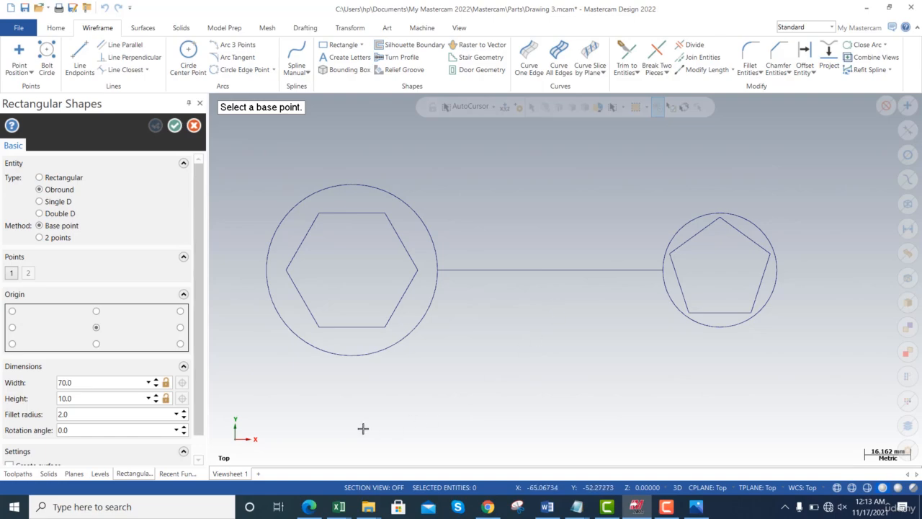
{"action": "left_click", "coordinate": [550, 271]}
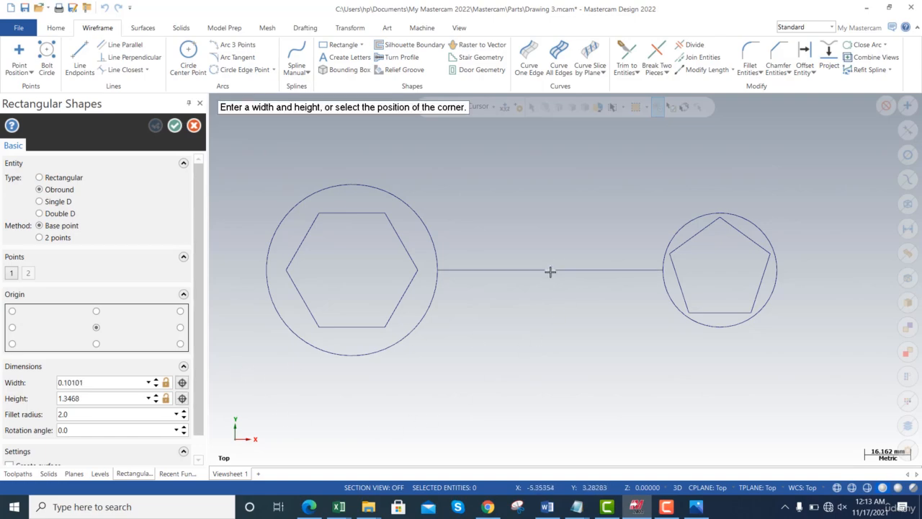
{"action": "left_click", "coordinate": [464, 244]}
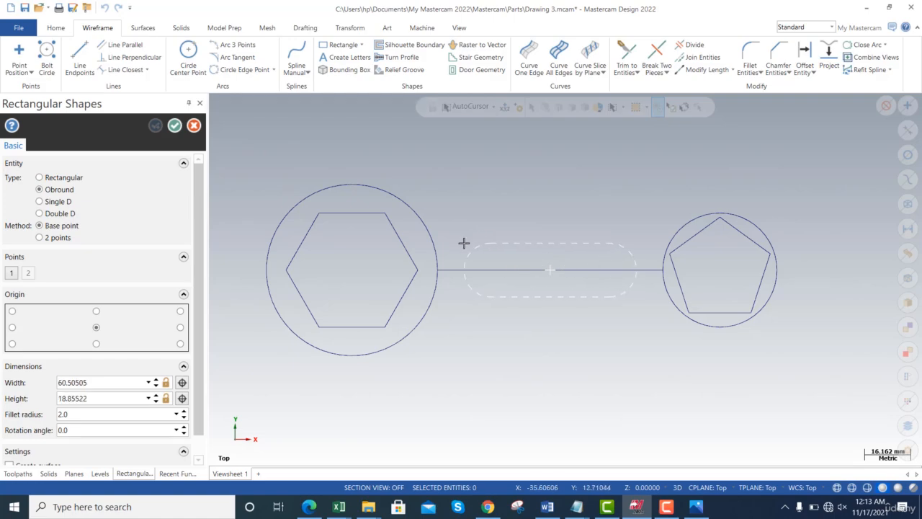
- Set the obround's width to 70 mm and height to 10 mm, check it against mc2.png in Photos, and accept it
{"action": "left_click", "coordinate": [92, 388]}
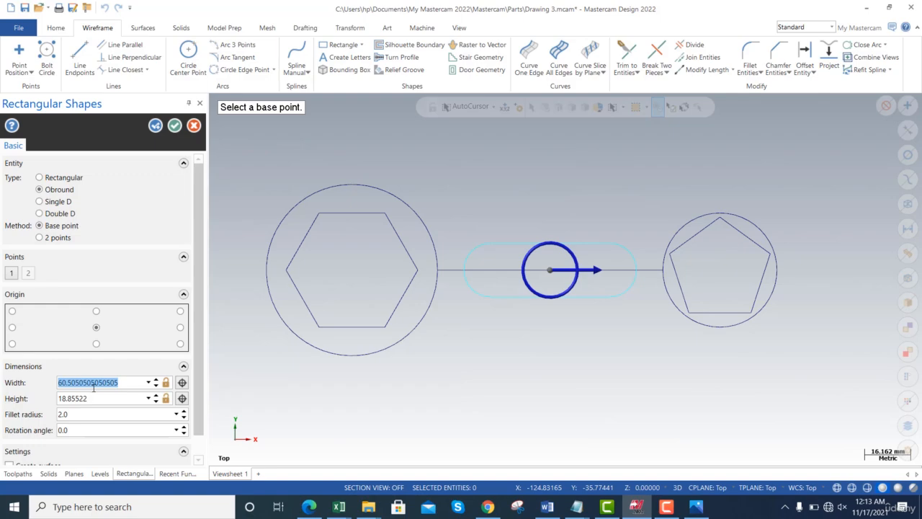
{"action": "type", "text": "70"}
{"action": "key", "text": "Tab"}
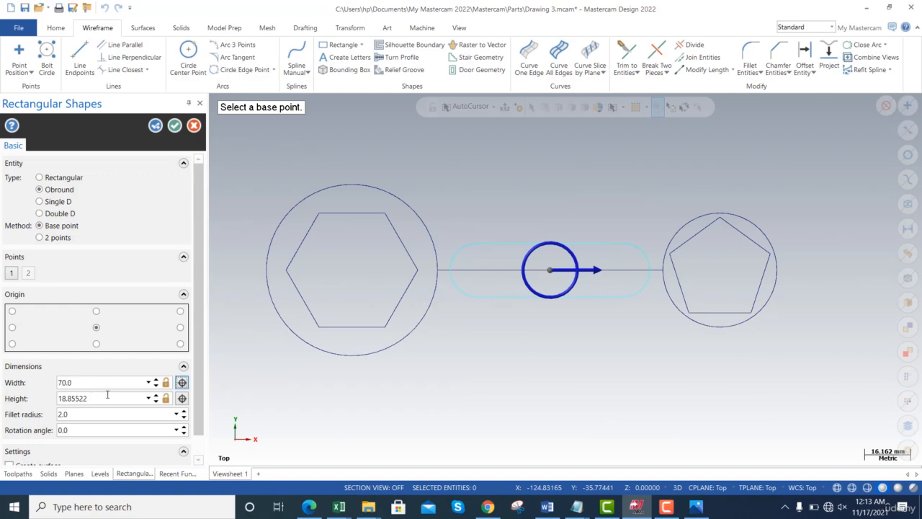
{"action": "left_click", "coordinate": [107, 395]}
{"action": "type", "text": "10"}
{"action": "key", "text": "Tab"}
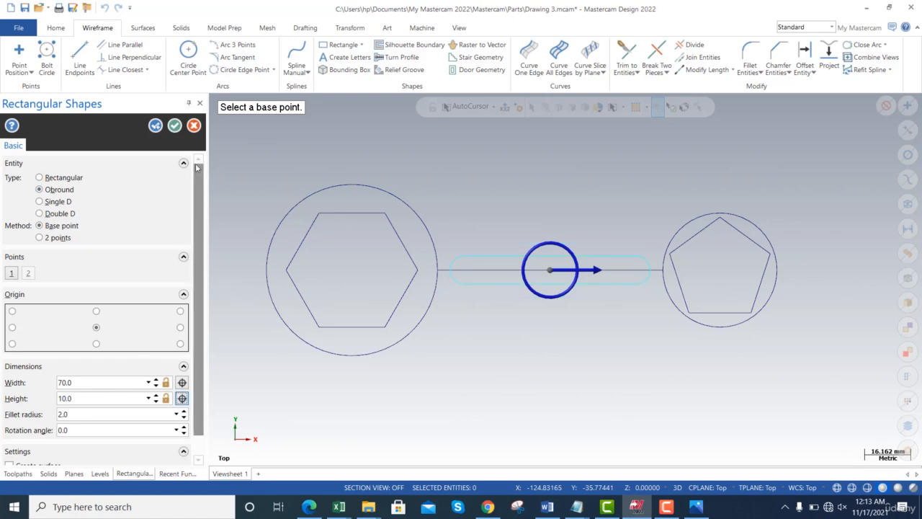
{"action": "key", "text": "alt+Tab"}
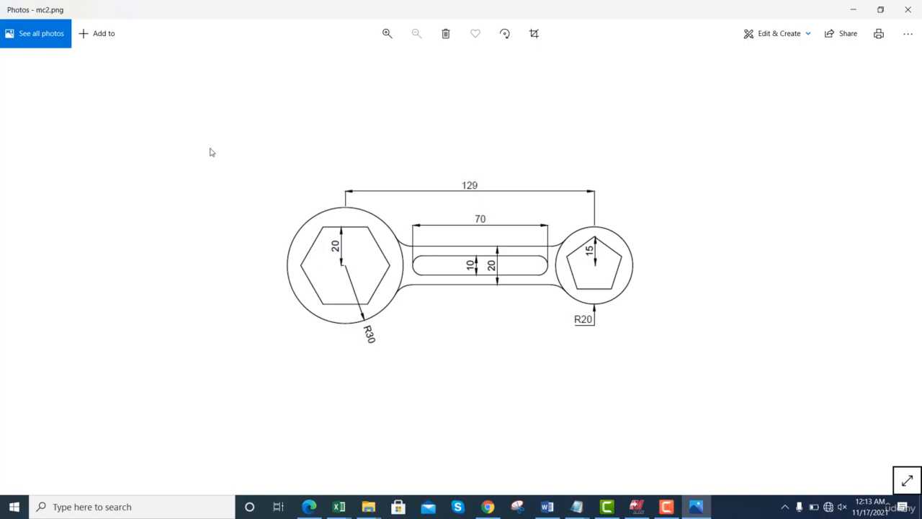
{"action": "key", "text": "alt+Tab"}
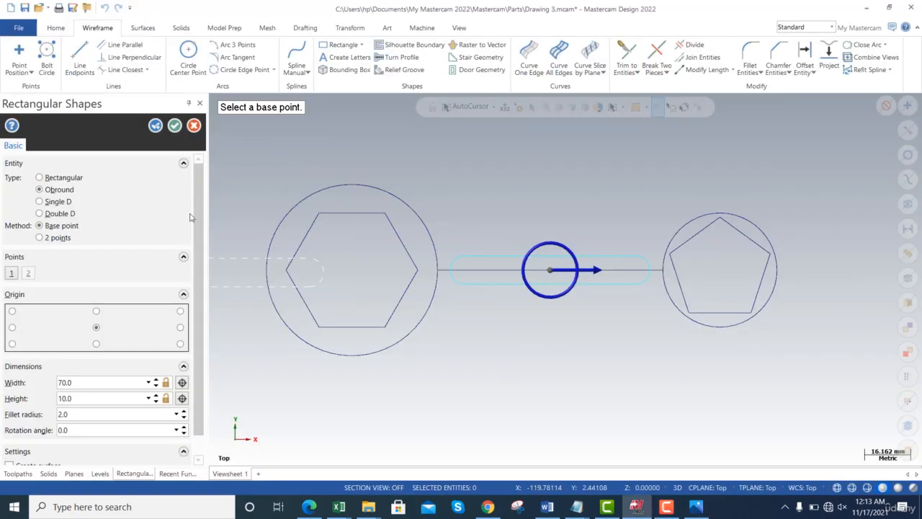
{"action": "left_click", "coordinate": [175, 129]}
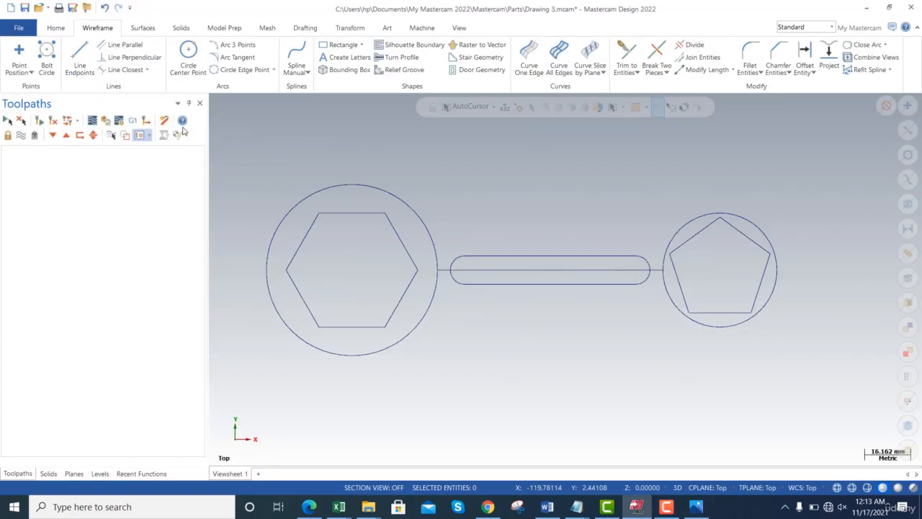
- Check the handle in mc2.png in Photos, and in Mastercam offset a copy of the slot's upper line 20 mm upwards
{"action": "key", "text": "alt+Tab"}
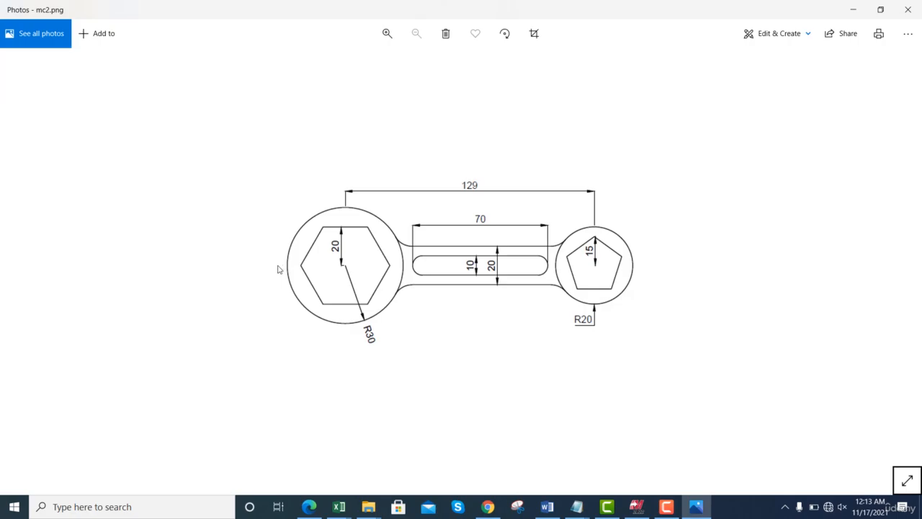
{"action": "key", "text": "alt+Tab"}
{"action": "key", "text": "alt+Tab"}
{"action": "key", "text": "alt+Tab"}
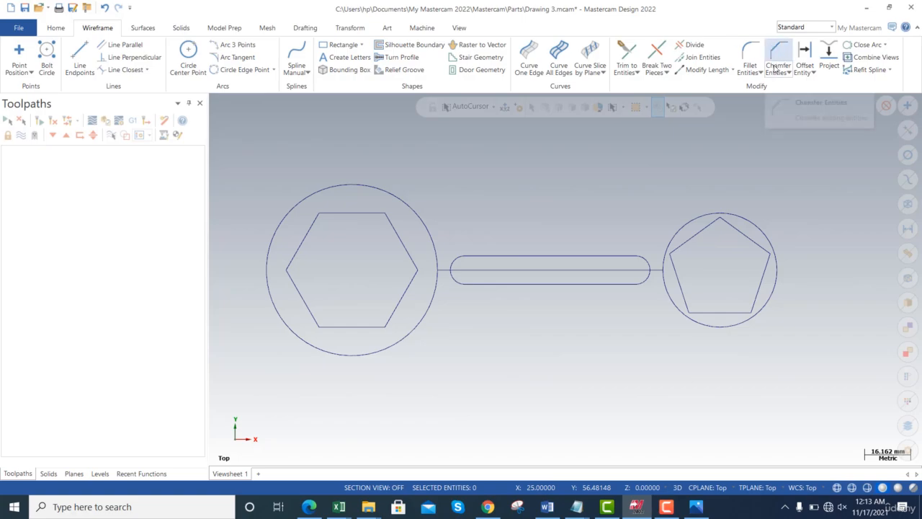
{"action": "left_click", "coordinate": [805, 54]}
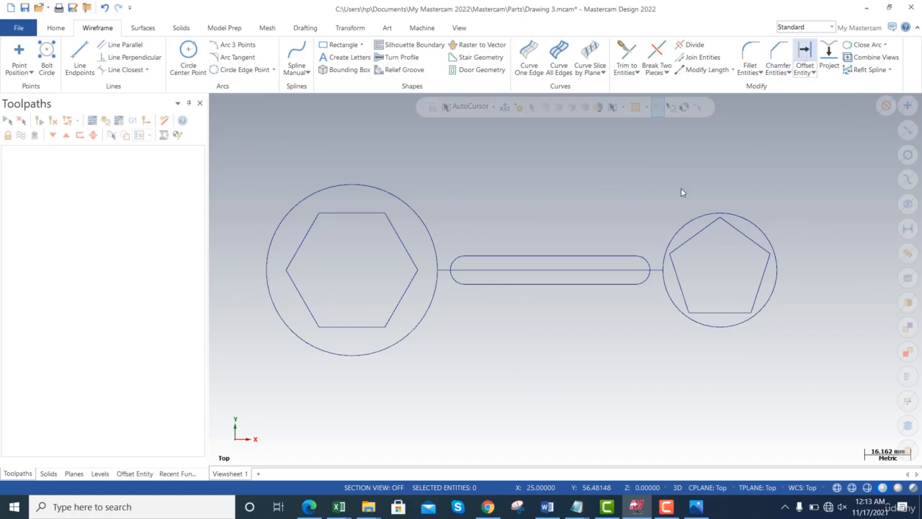
{"action": "left_click", "coordinate": [576, 255]}
{"action": "left_click", "coordinate": [556, 219]}
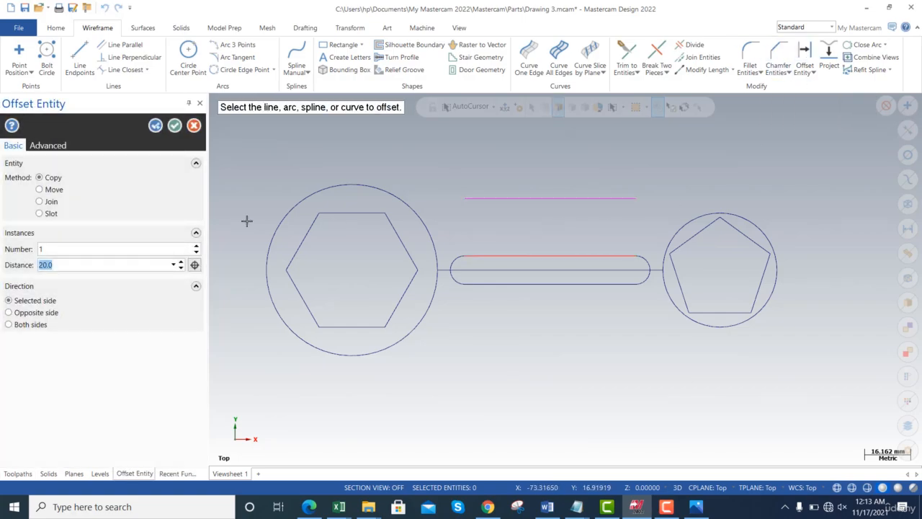
{"action": "left_click", "coordinate": [533, 257]}
{"action": "key", "text": "alt+Tab"}
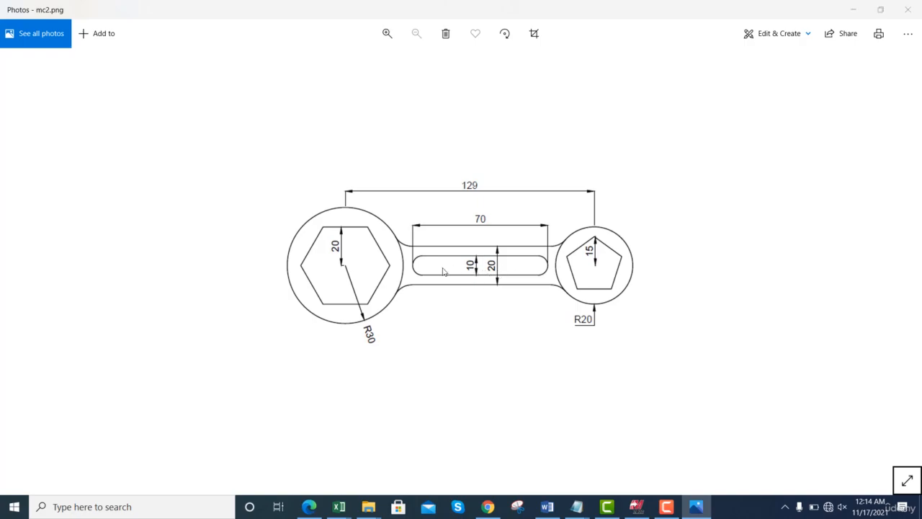
{"action": "key", "text": "alt+Tab"}
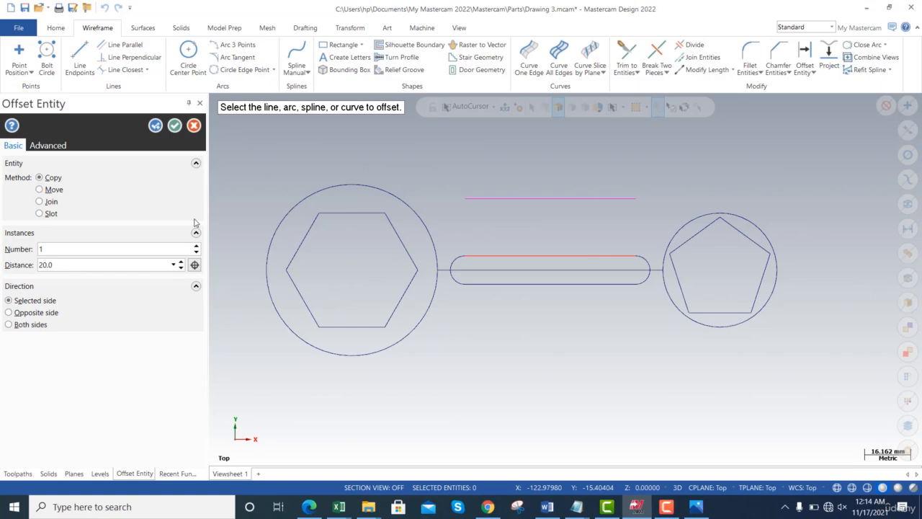
{"action": "left_click", "coordinate": [567, 271]}
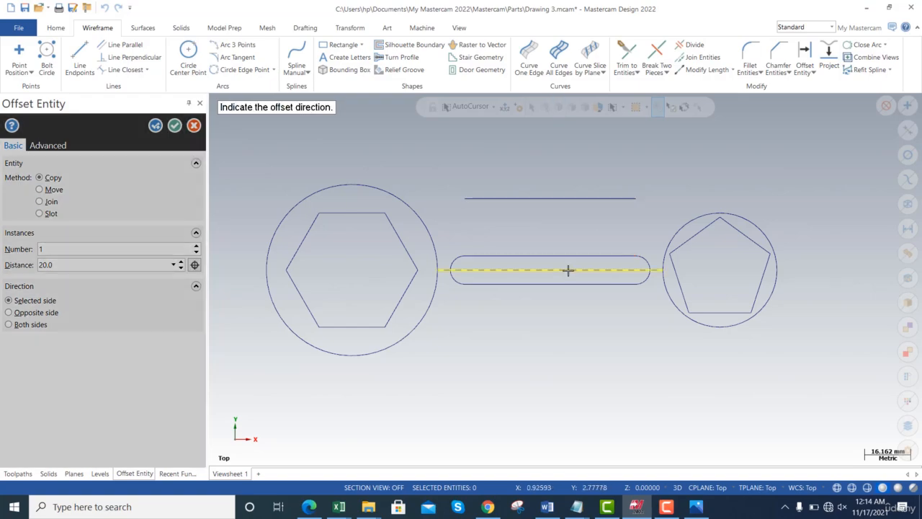
{"action": "left_click", "coordinate": [550, 223]}
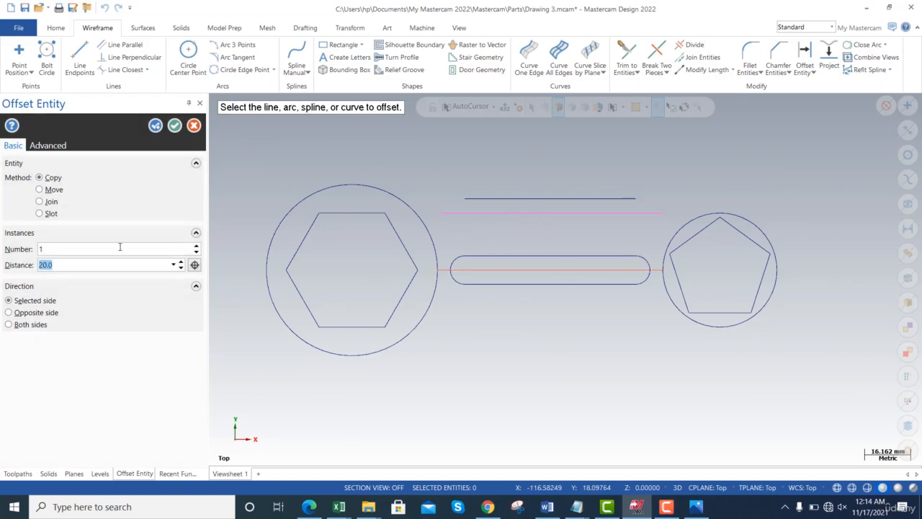
{"action": "type", "text": "10"}
{"action": "key", "text": "Escape"}
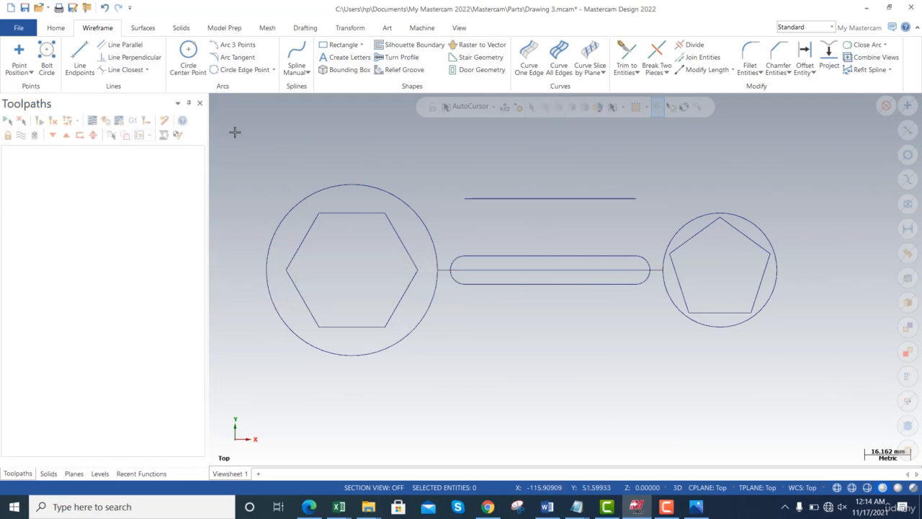
- Undo the 20 mm offset copy of the slot's upper line, and redo the obround if it is undone too
{"action": "key", "text": "ctrl+z"}
{"action": "key", "text": "ctrl+z"}
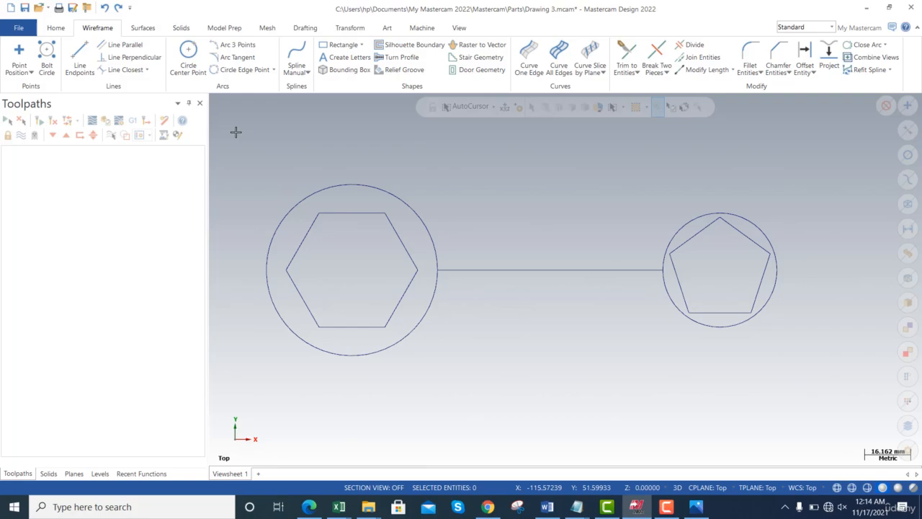
{"action": "key", "text": "ctrl+y"}
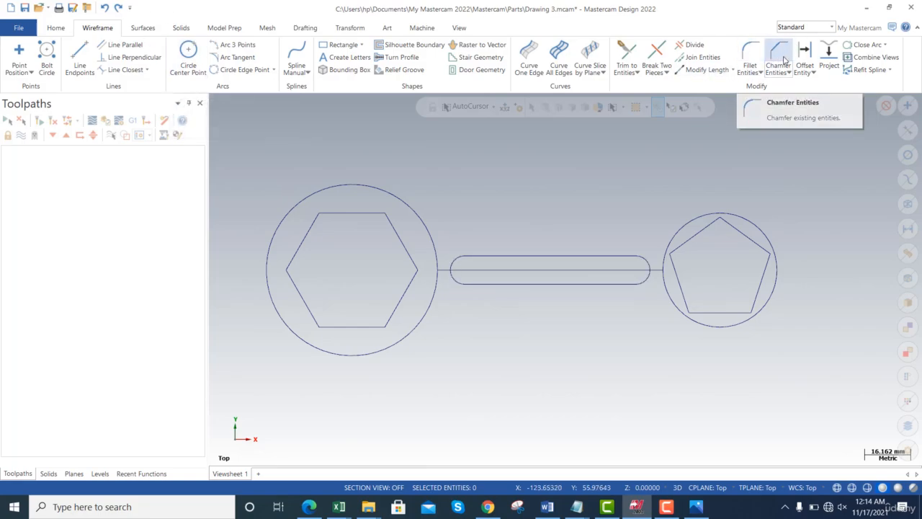
- Offset one copy of the centre line 10 mm to both sides to form the handle's edges
{"action": "left_click", "coordinate": [804, 52]}
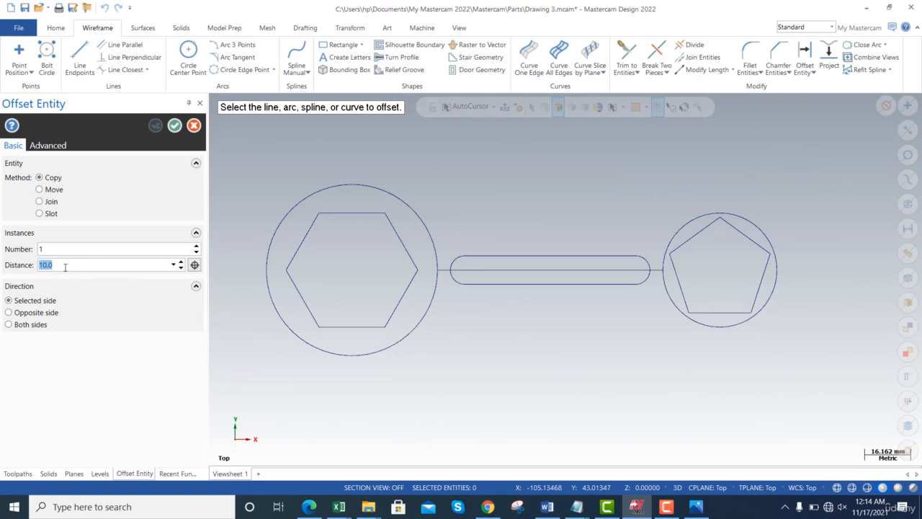
{"action": "left_click", "coordinate": [8, 324]}
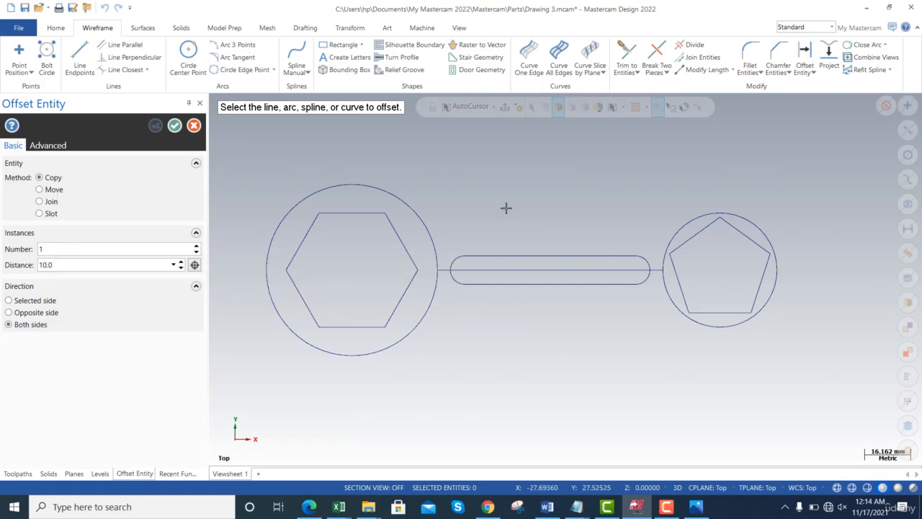
{"action": "left_click", "coordinate": [554, 268]}
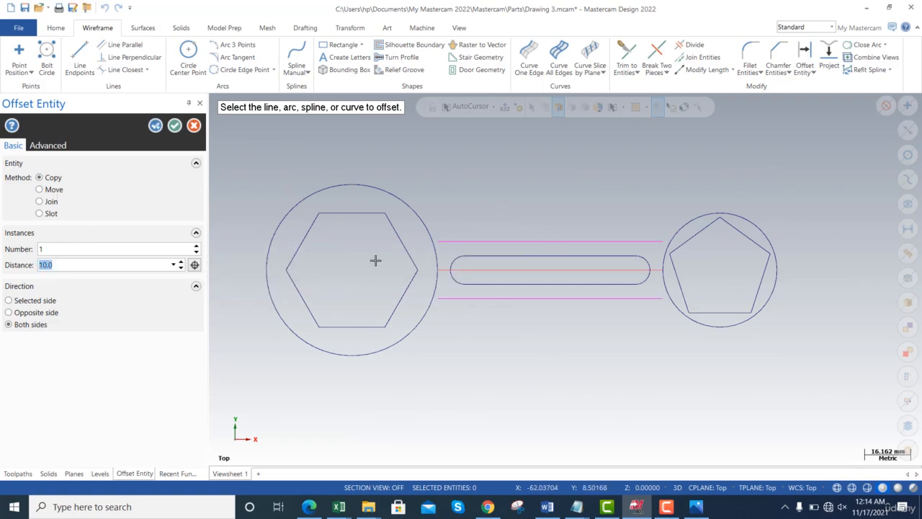
{"action": "left_click", "coordinate": [174, 127]}
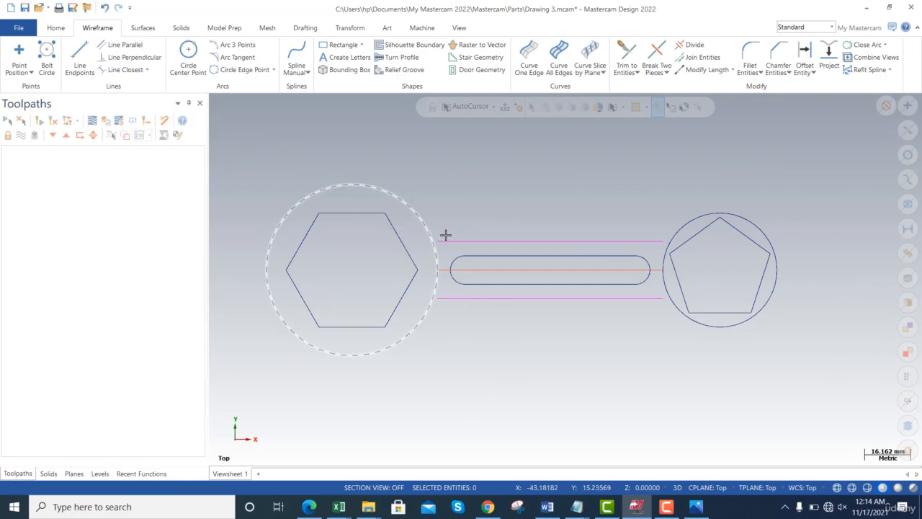
- Check the handle in mc2.png in Photos, and in Mastercam delete the centre line between the two circles
{"action": "key", "text": "alt+Tab"}
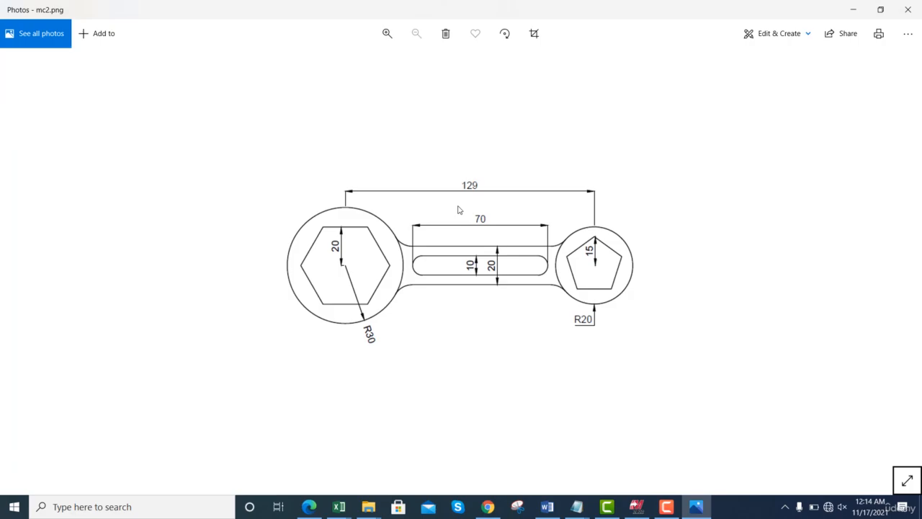
{"action": "key", "text": "alt+Tab"}
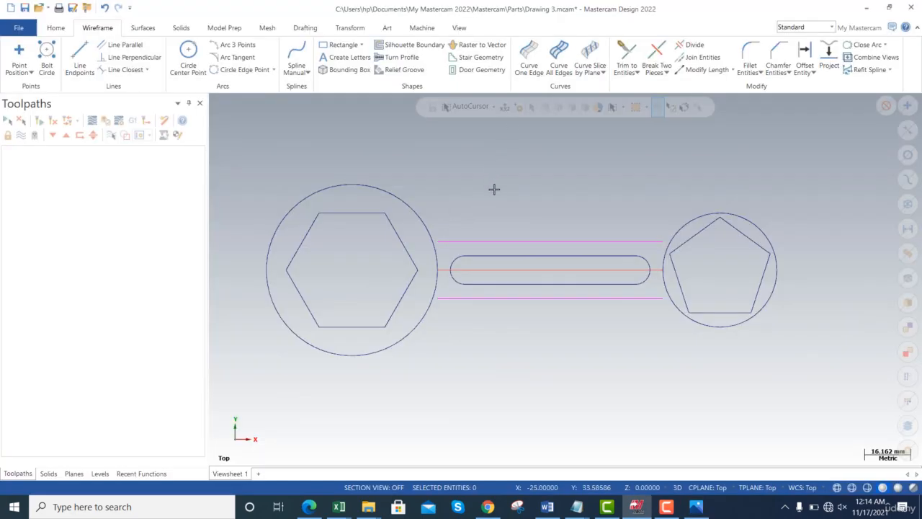
{"action": "left_click", "coordinate": [564, 270]}
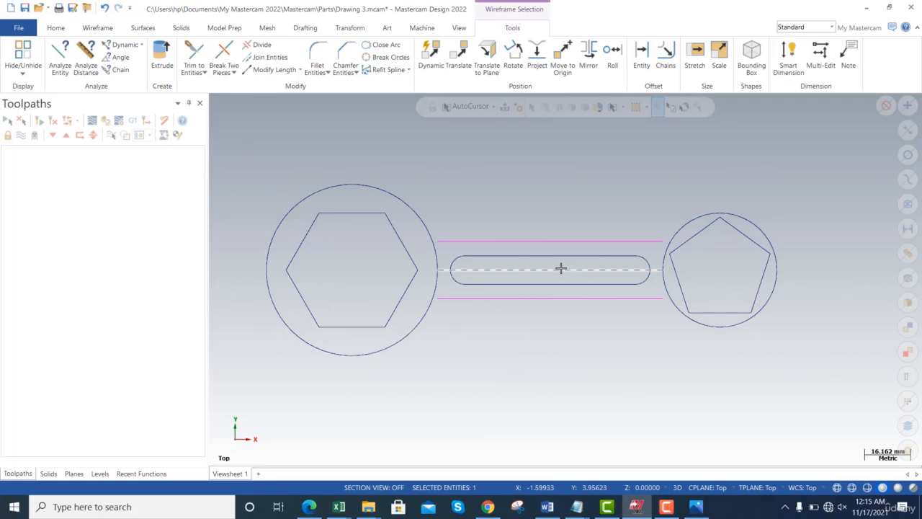
{"action": "key", "text": "Delete"}
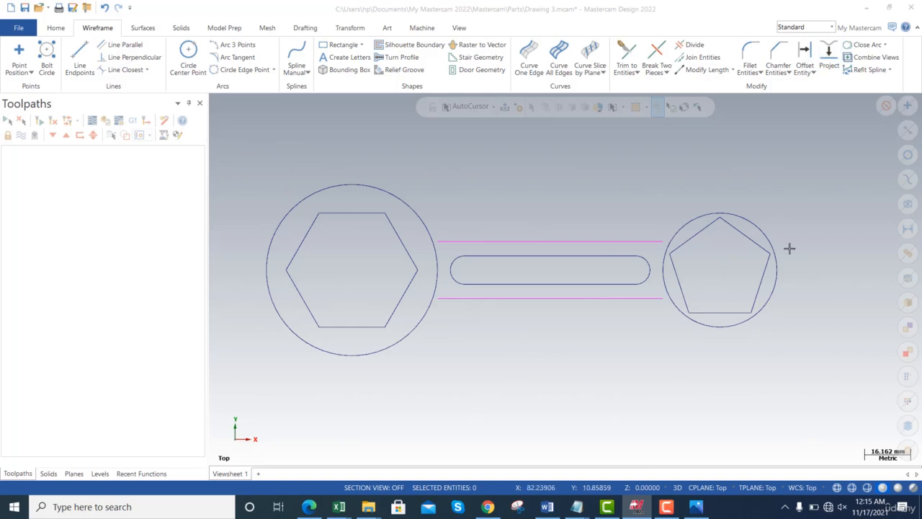
- Fillet the upper handle line to the small circle with a 5 mm radius and entity trimming turned off
{"action": "left_click", "coordinate": [750, 65]}
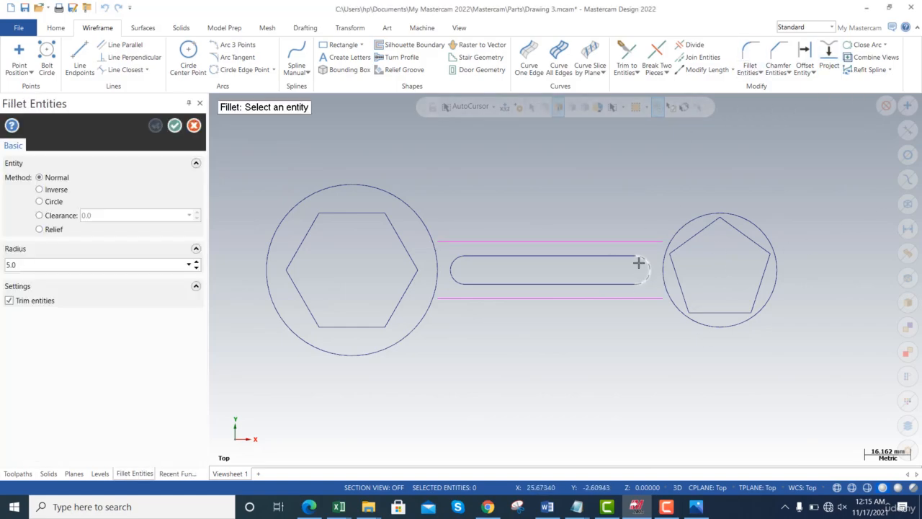
{"action": "left_click", "coordinate": [661, 241]}
{"action": "left_click", "coordinate": [690, 223]}
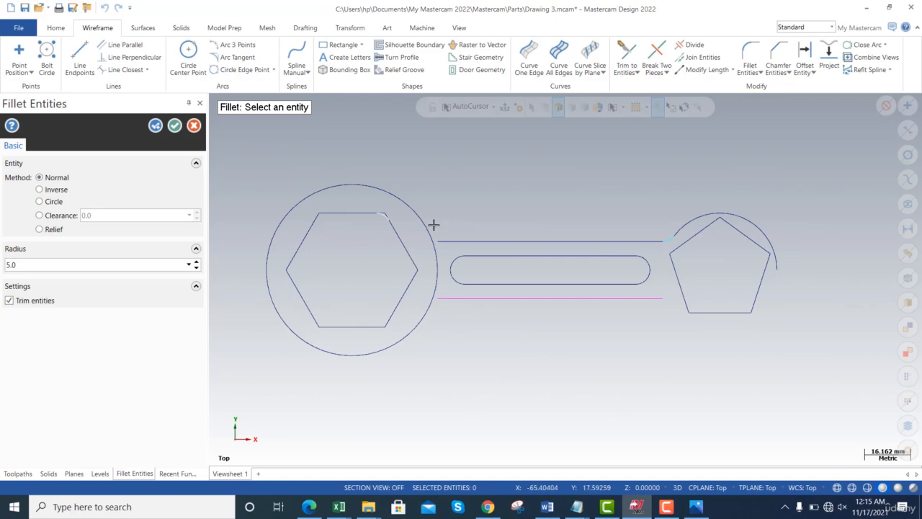
{"action": "left_click", "coordinate": [20, 302]}
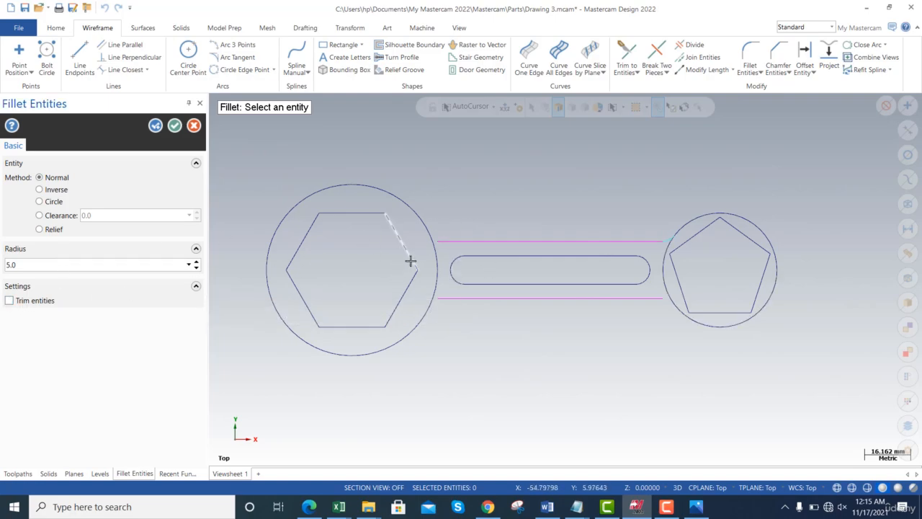
- Add 5 mm fillets at the other three junctions of the handle lines and circles, and compare the result with mc2.png in Photos
{"action": "left_click", "coordinate": [456, 242]}
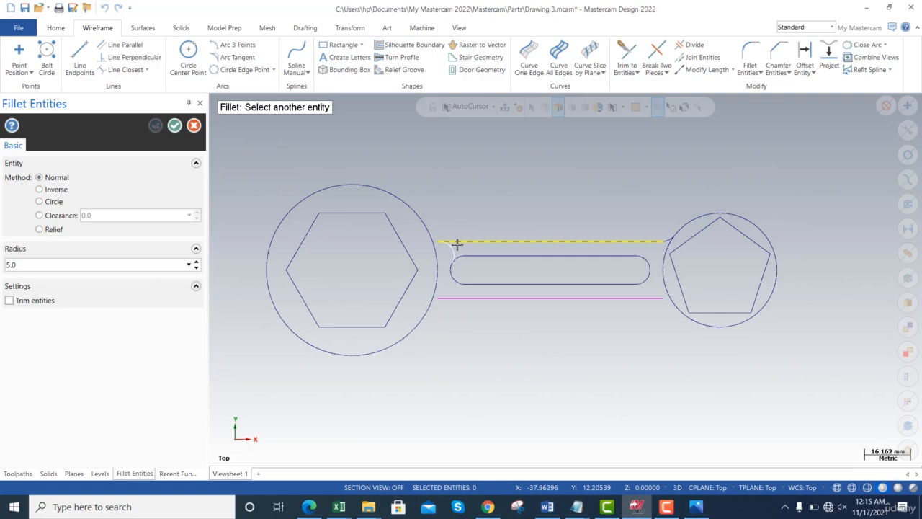
{"action": "left_click", "coordinate": [425, 224]}
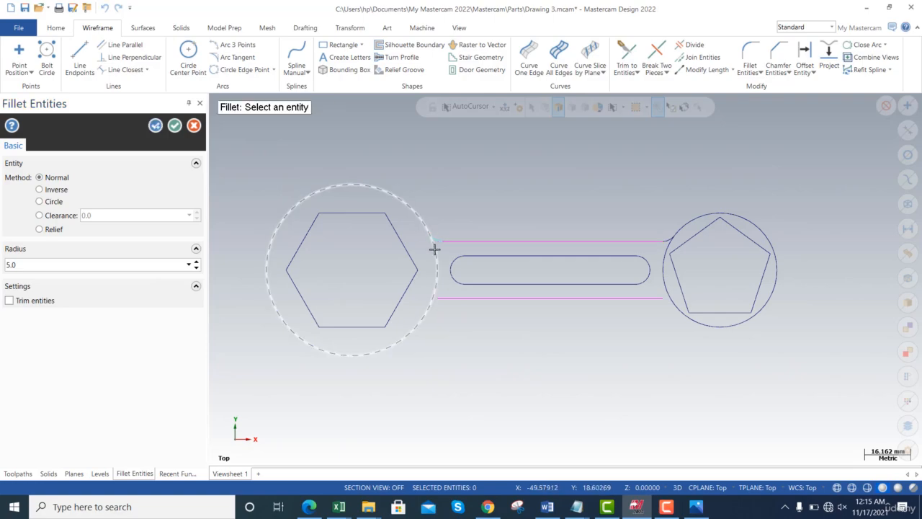
{"action": "left_click", "coordinate": [466, 298]}
{"action": "left_click", "coordinate": [420, 325]}
{"action": "left_click", "coordinate": [642, 303]}
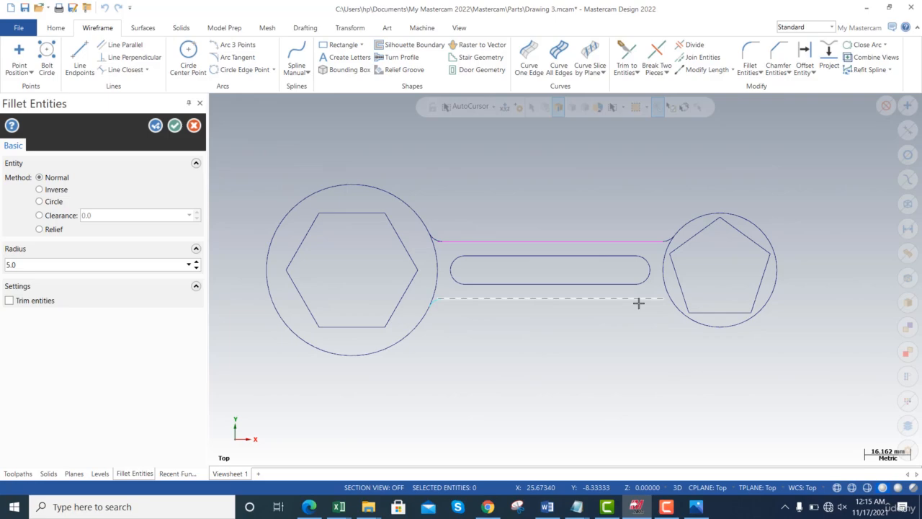
{"action": "left_click", "coordinate": [676, 313]}
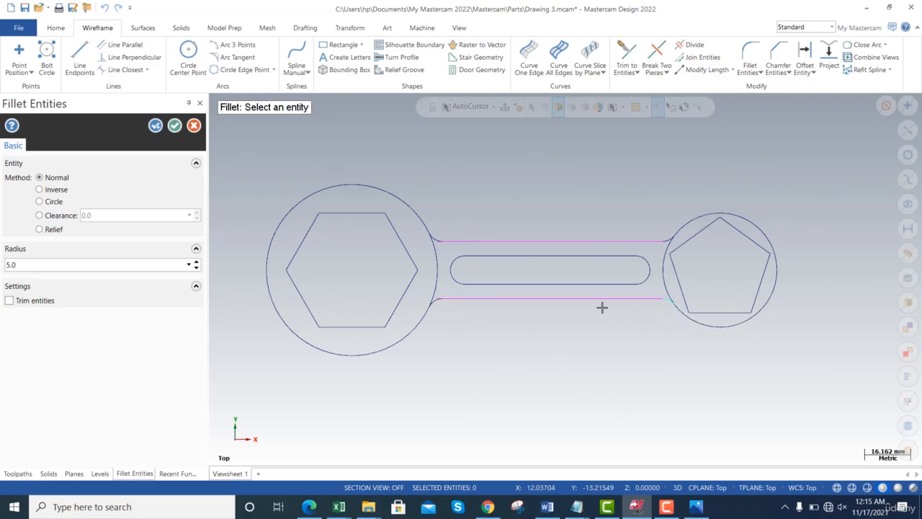
{"action": "left_click", "coordinate": [175, 125]}
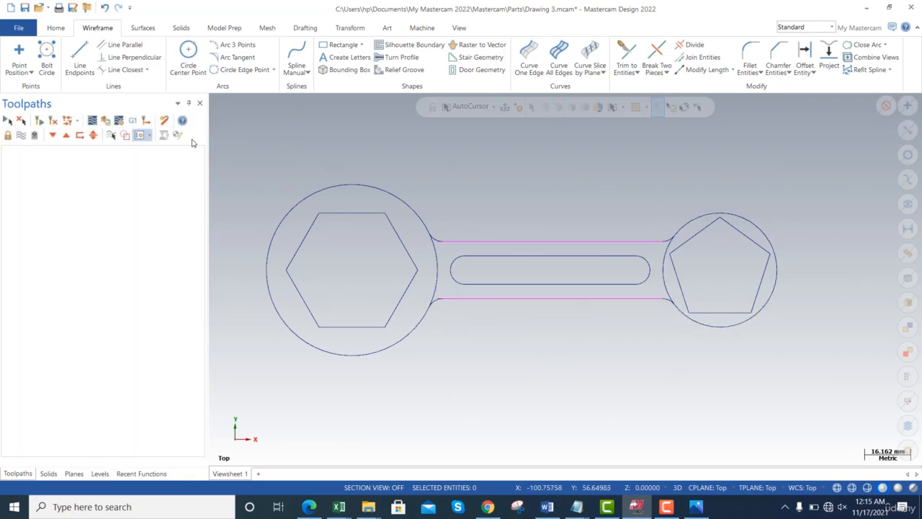
{"action": "key", "text": "alt+Tab"}
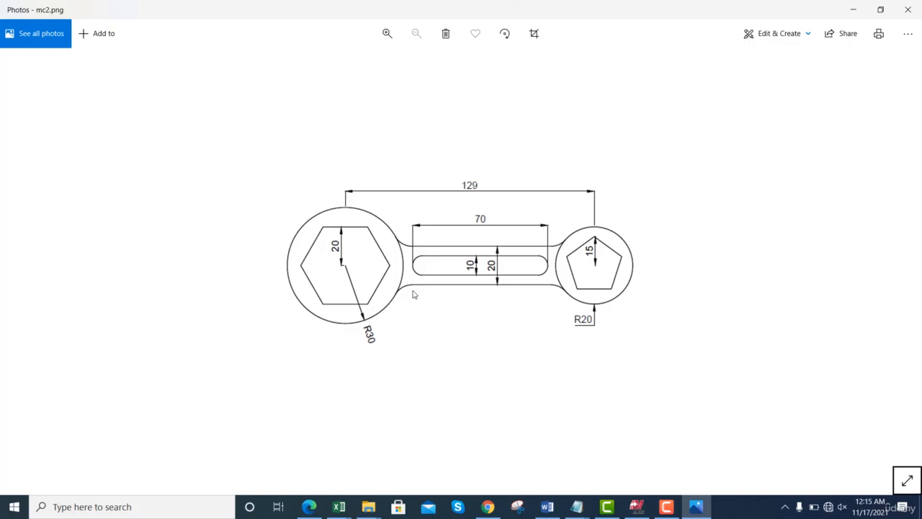
{"action": "key", "text": "alt+Tab"}
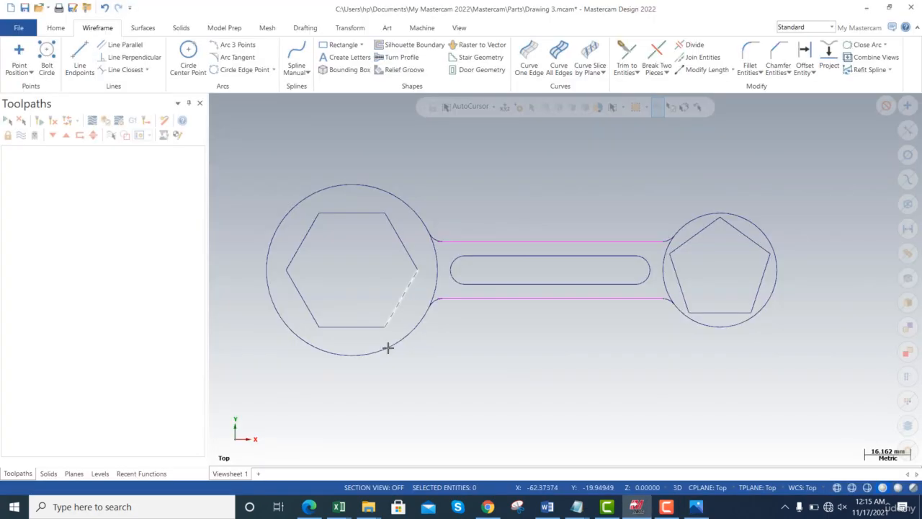